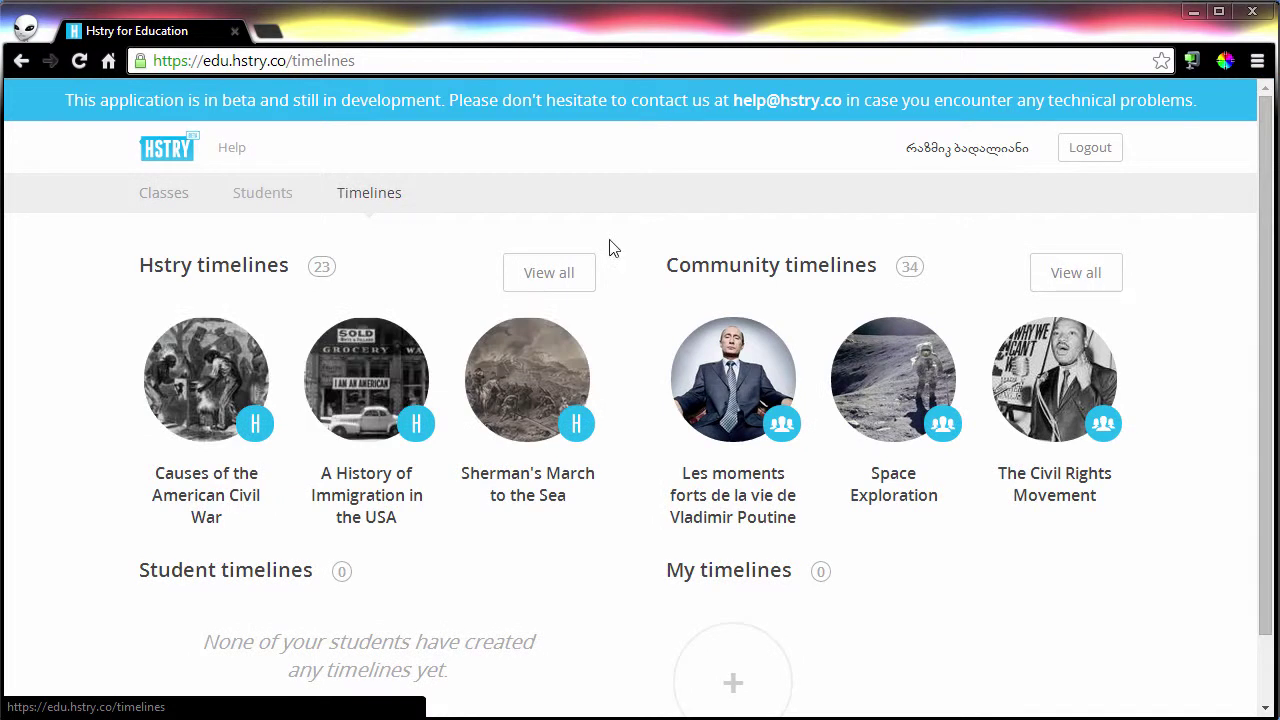
- Create a new timeline in the My timelines section
{"action": "scroll", "coordinate": [1256, 289], "scroll_direction": "down", "scroll_amount": 1}
{"action": "scroll", "coordinate": [1256, 289], "scroll_direction": "down", "scroll_amount": 1}
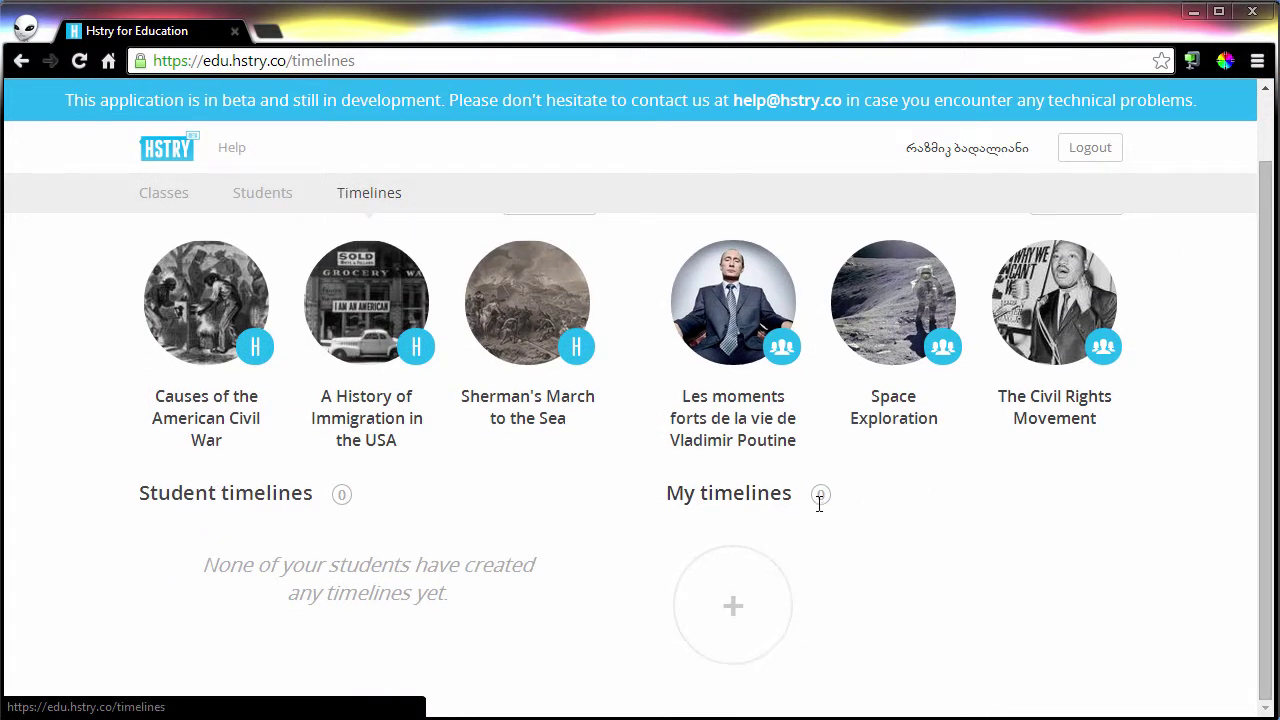
{"action": "left_click", "coordinate": [741, 621]}
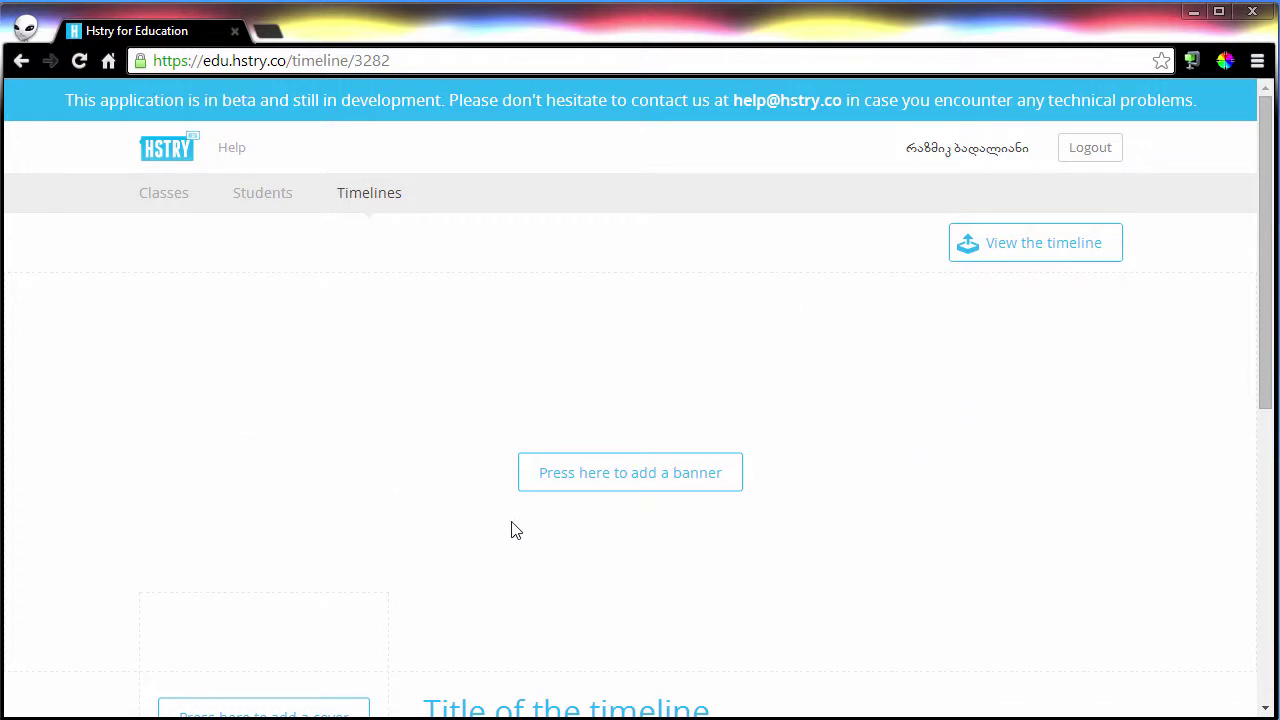
- Upload the image 1.png from the computer as the timeline's banner
{"action": "left_click_drag", "start_coordinate": [1265, 232], "coordinate": [1258, 296]}
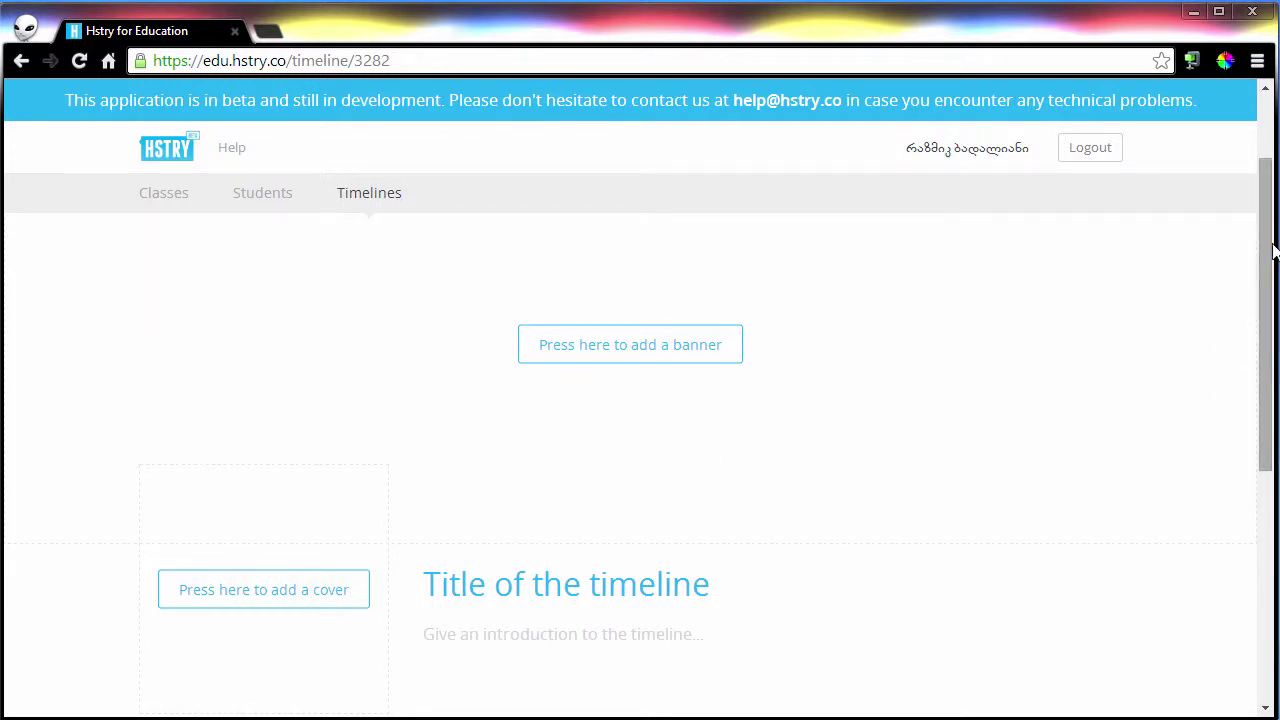
{"action": "left_click_drag", "start_coordinate": [1271, 251], "coordinate": [1237, 237]}
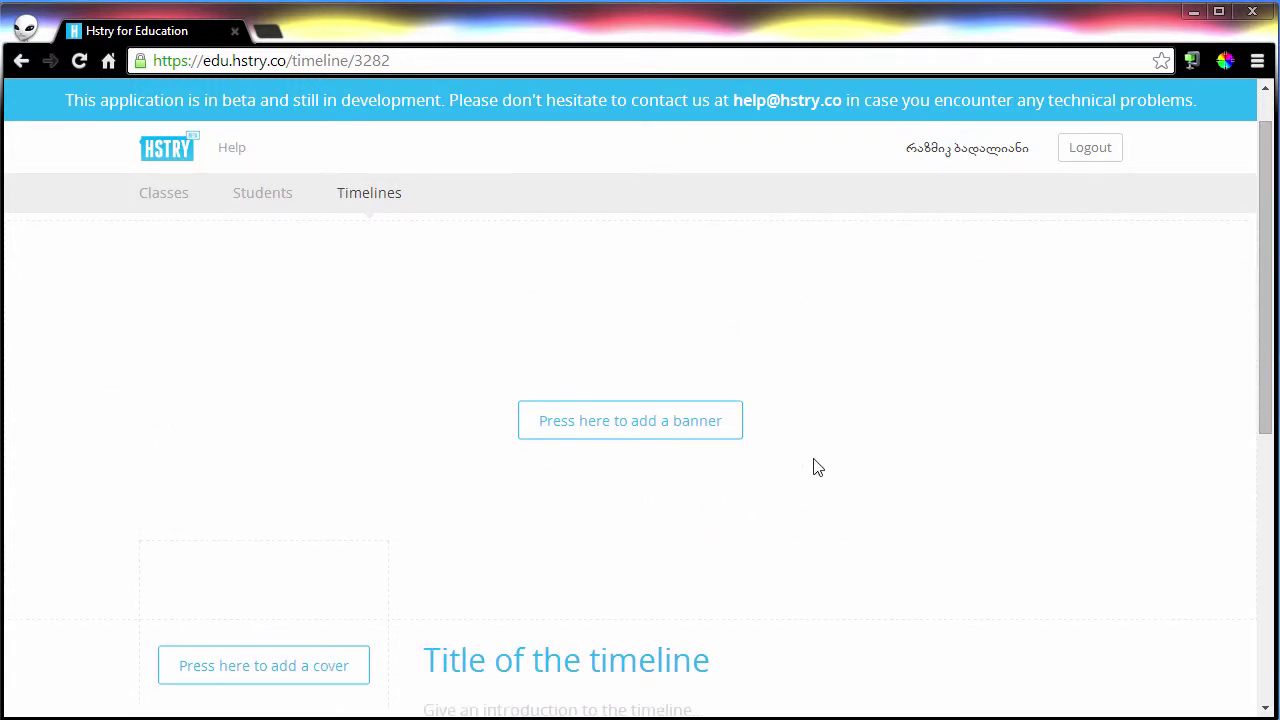
{"action": "left_click", "coordinate": [662, 436]}
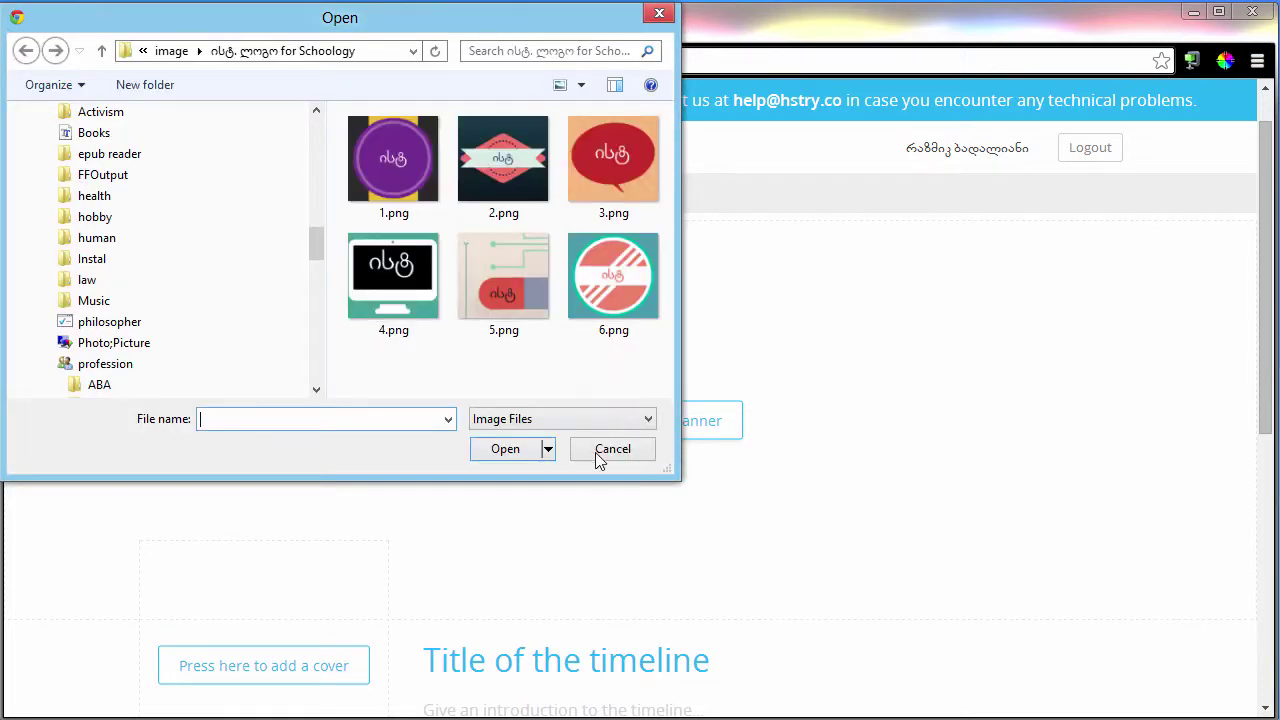
{"action": "left_click", "coordinate": [381, 176]}
{"action": "left_click", "coordinate": [505, 449]}
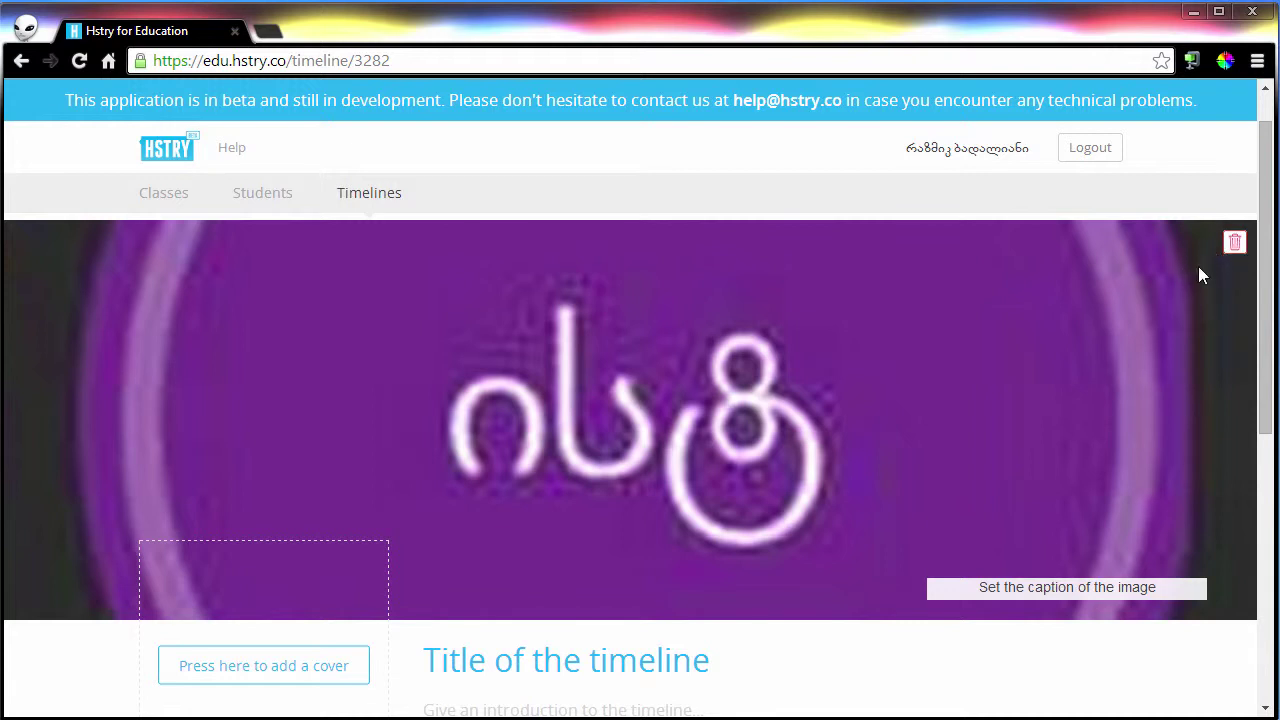
- Set the caption of the banner image to "აღწერა"
{"action": "left_click_drag", "start_coordinate": [1266, 258], "coordinate": [1263, 152]}
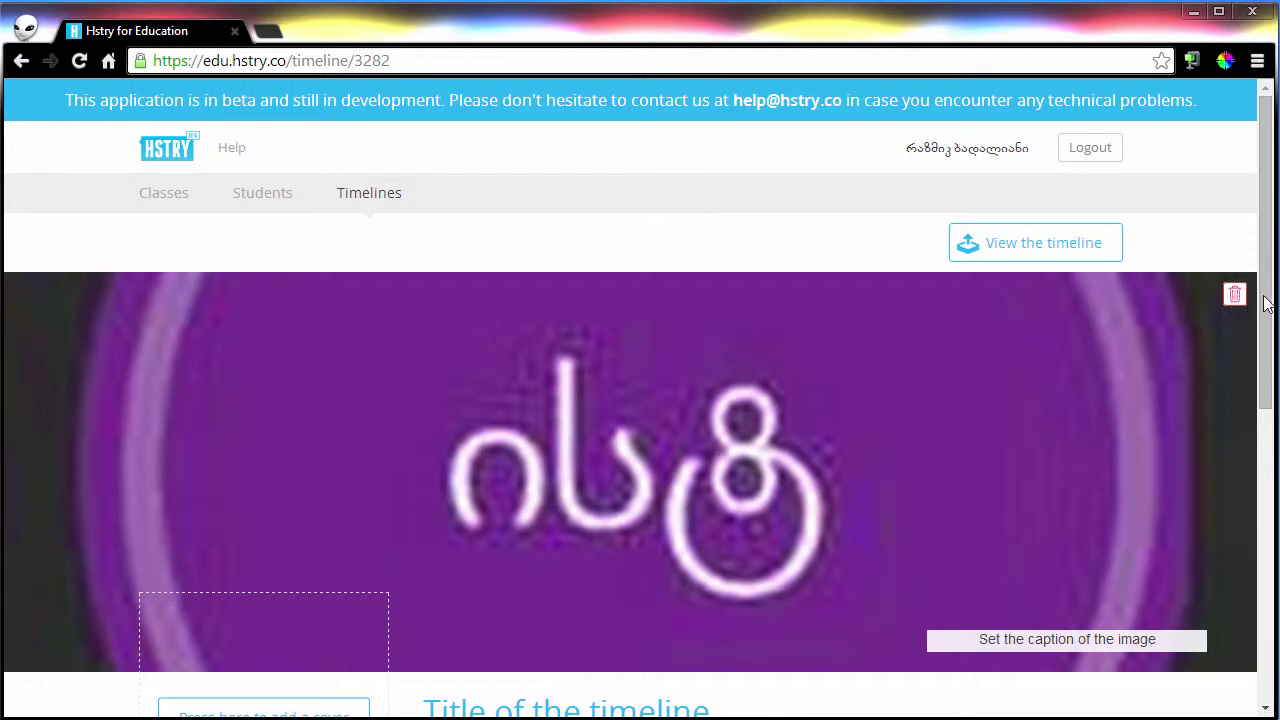
{"action": "left_click_drag", "start_coordinate": [1265, 303], "coordinate": [1204, 326]}
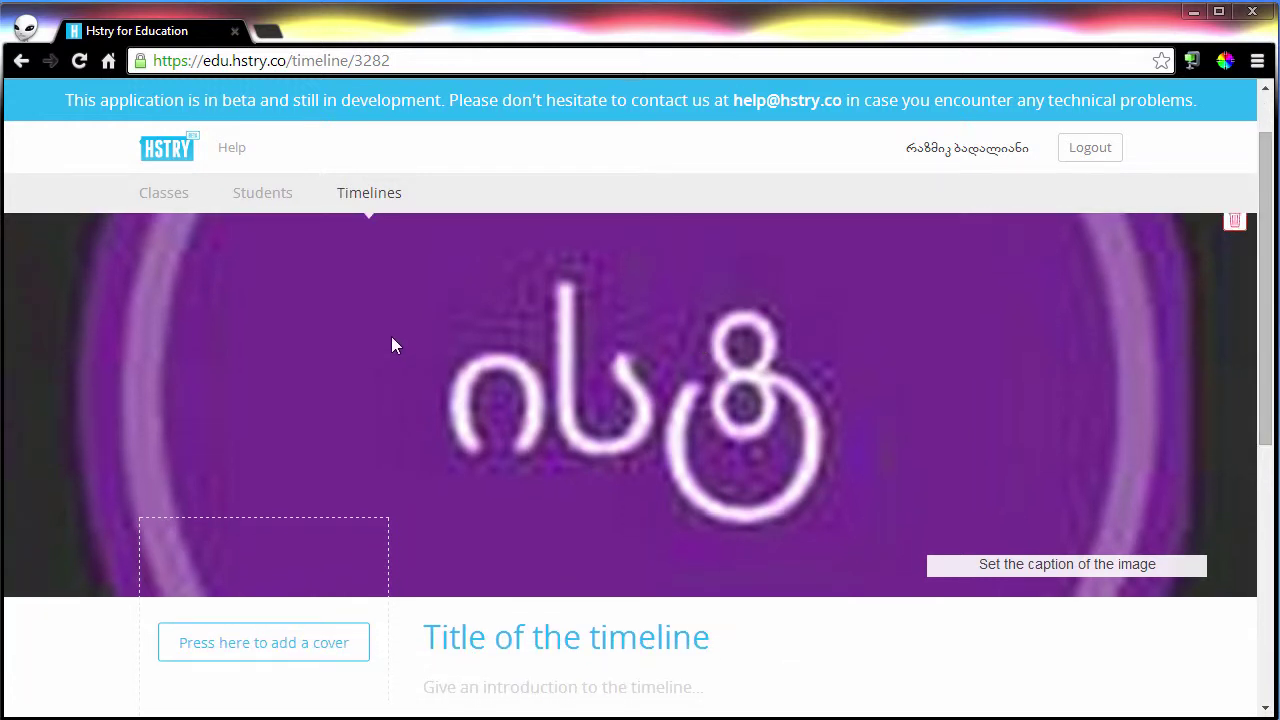
{"action": "scroll", "coordinate": [1240, 349], "scroll_direction": "down", "scroll_amount": 1}
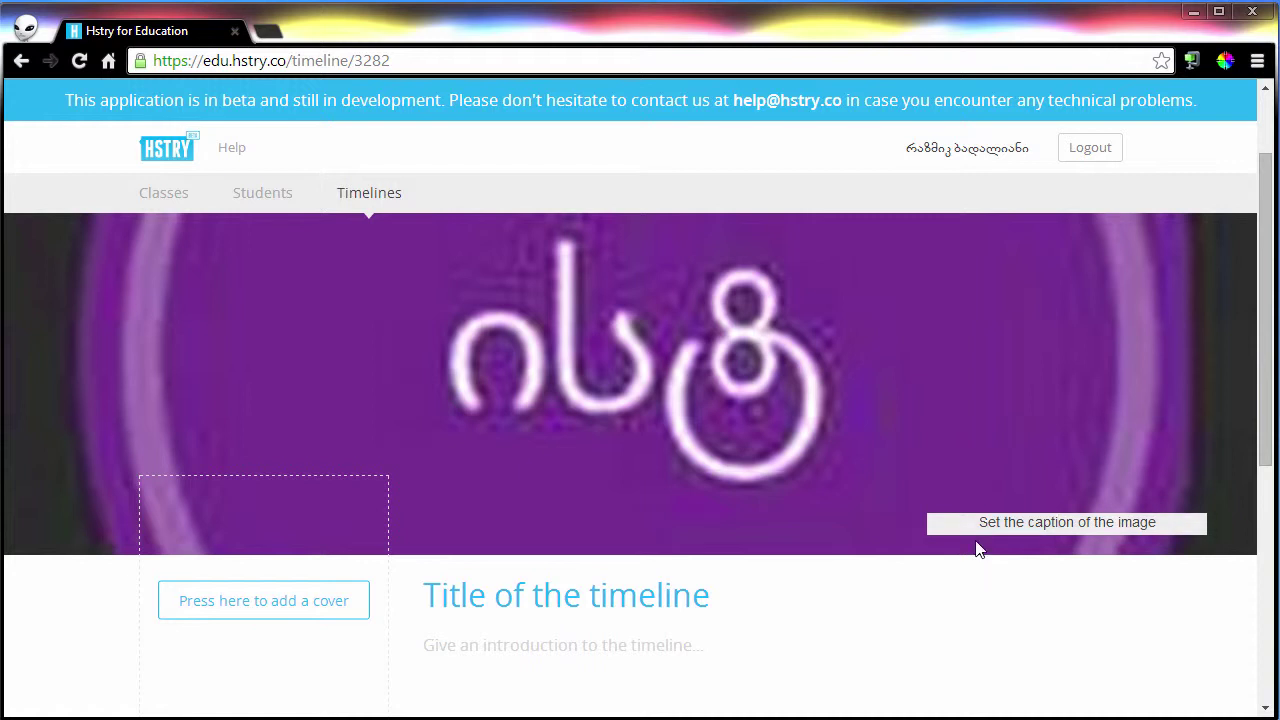
{"action": "type", "text": "აღწერა"}
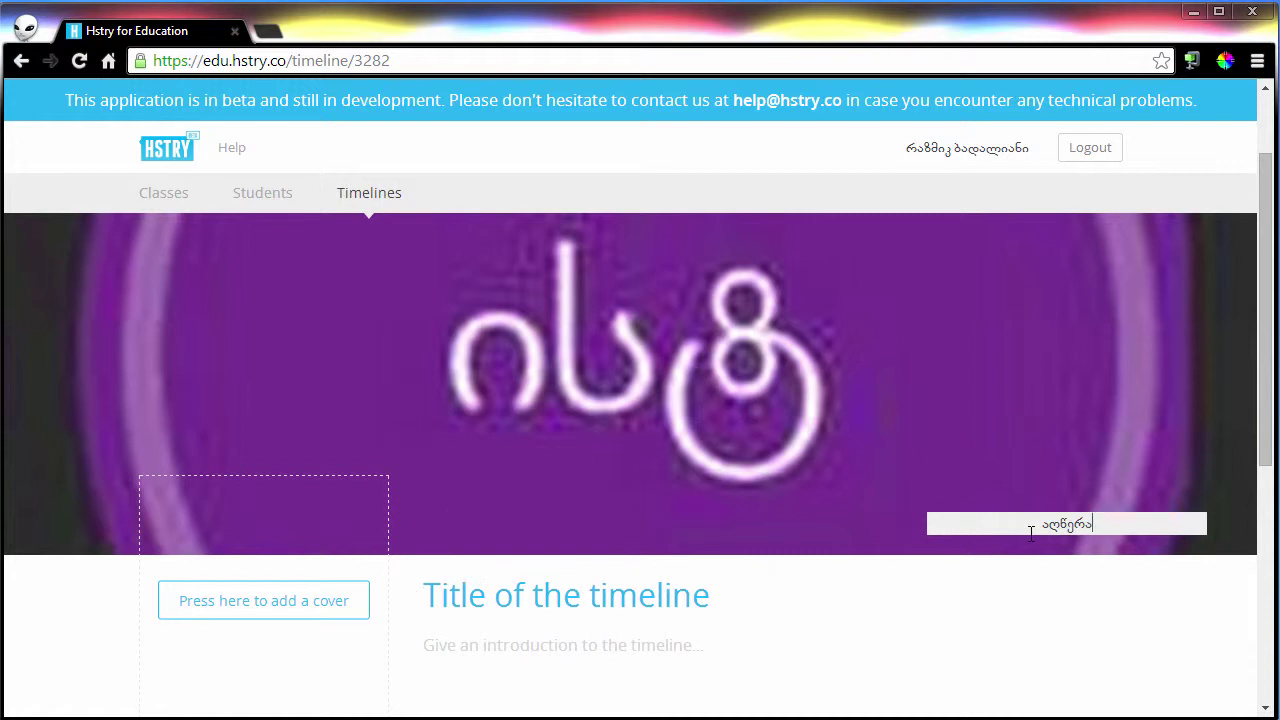
{"action": "left_click_drag", "start_coordinate": [1120, 523], "coordinate": [1000, 523]}
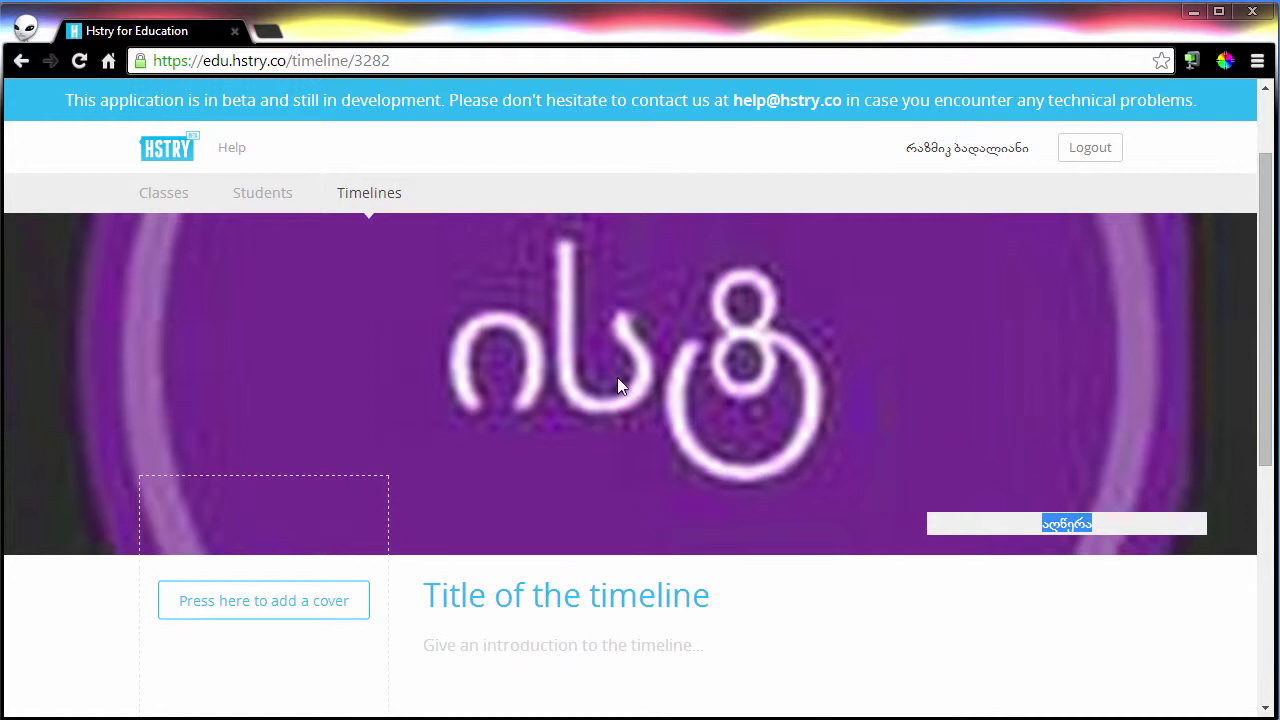
- Upload 4.png as the timeline's cover image and give it the caption "აღწერა 2"
{"action": "scroll", "coordinate": [568, 104], "scroll_direction": "down", "scroll_amount": 1}
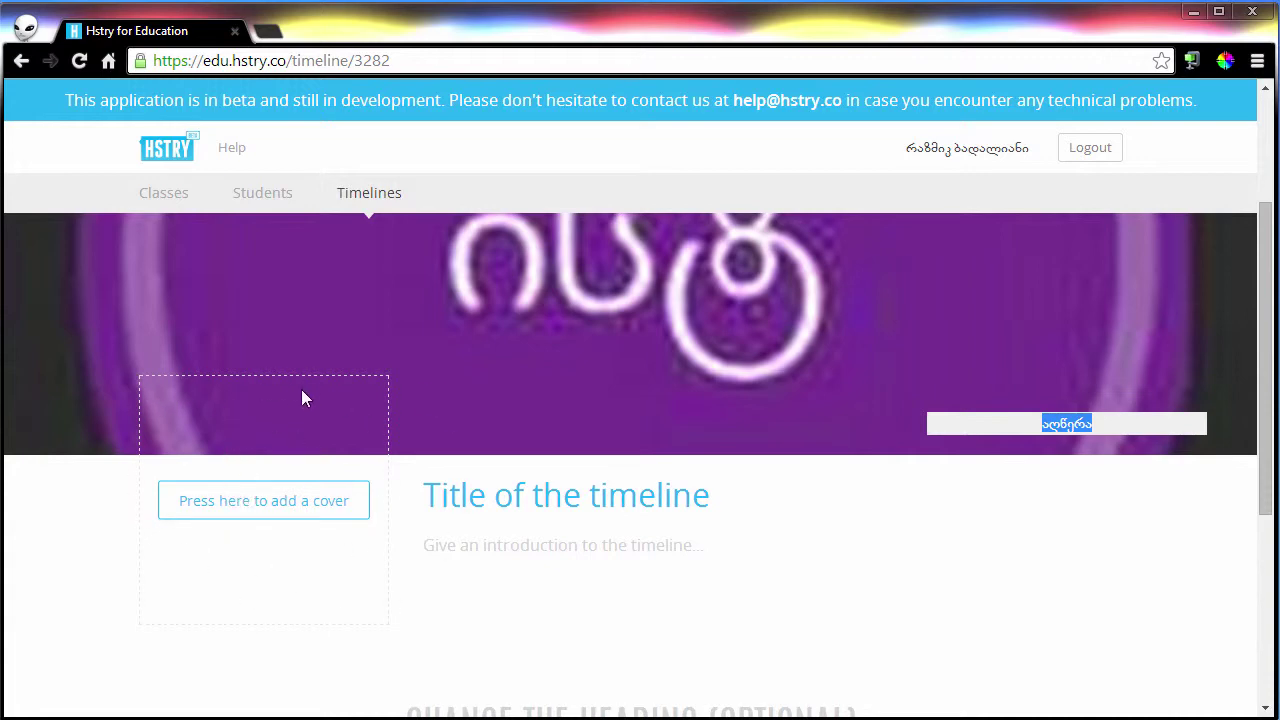
{"action": "left_click", "coordinate": [254, 511]}
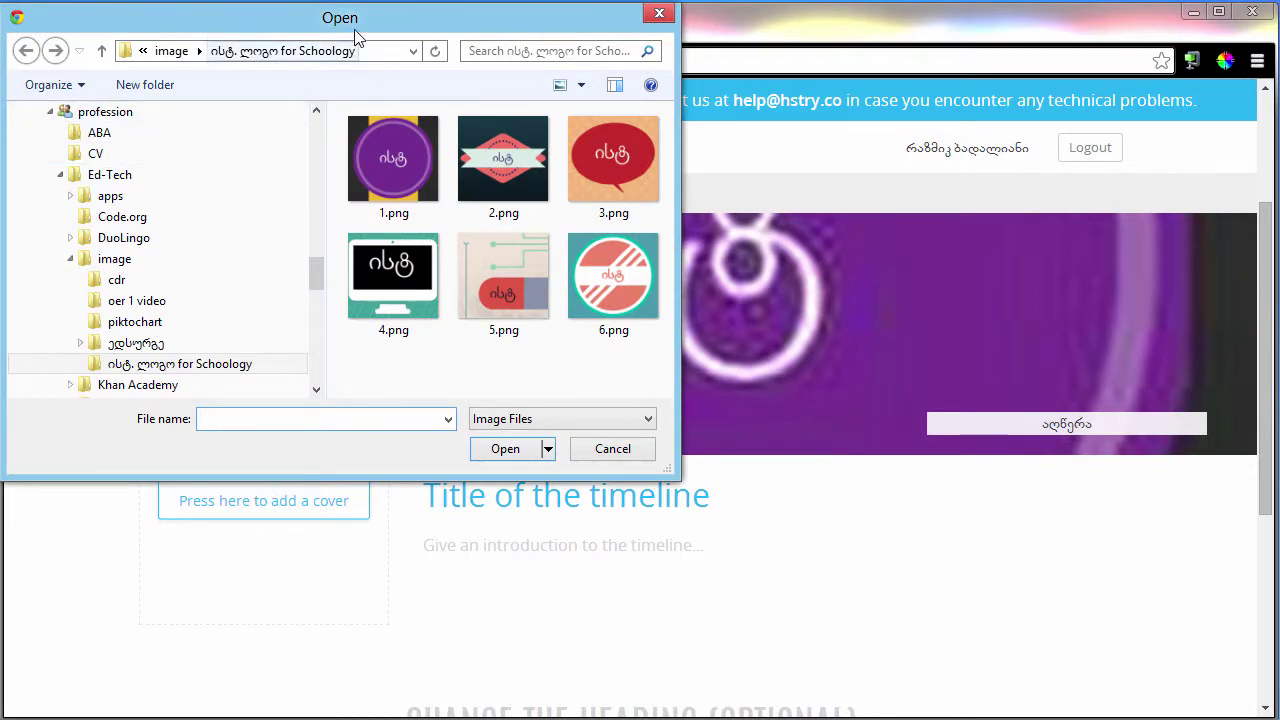
{"action": "left_click_drag", "start_coordinate": [361, 33], "coordinate": [400, 75]}
{"action": "left_click", "coordinate": [468, 325]}
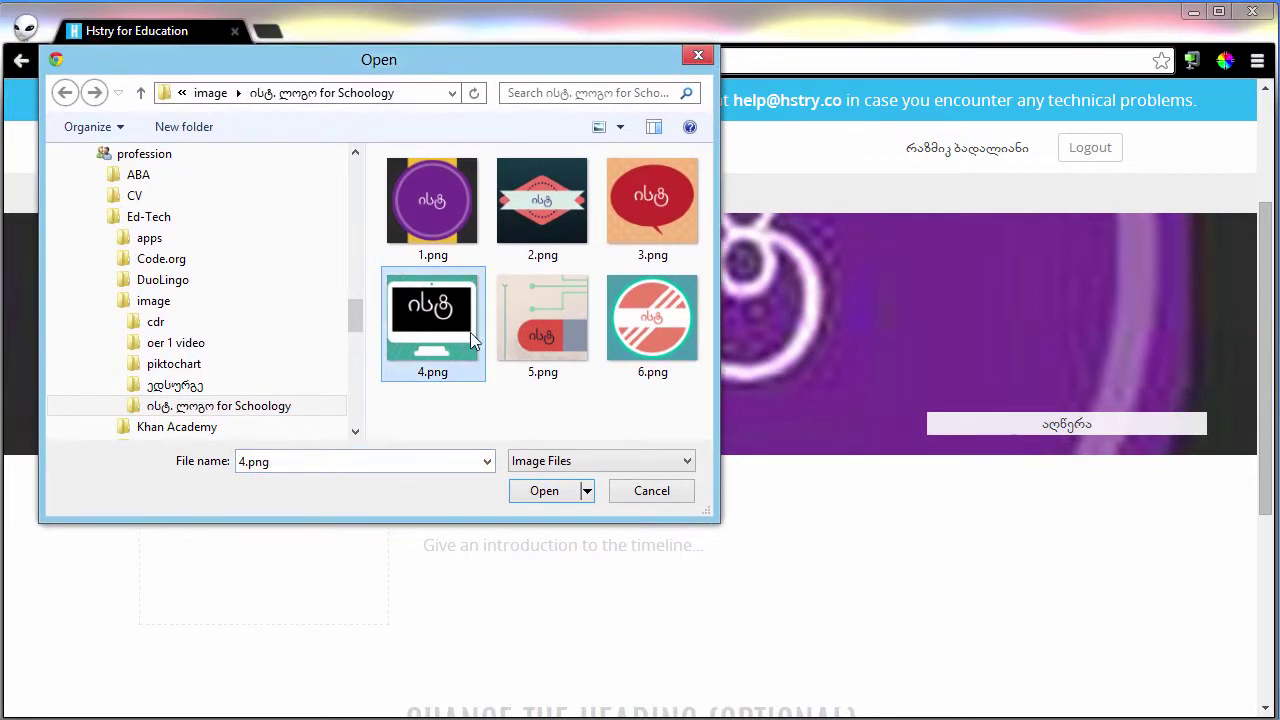
{"action": "left_click", "coordinate": [530, 495]}
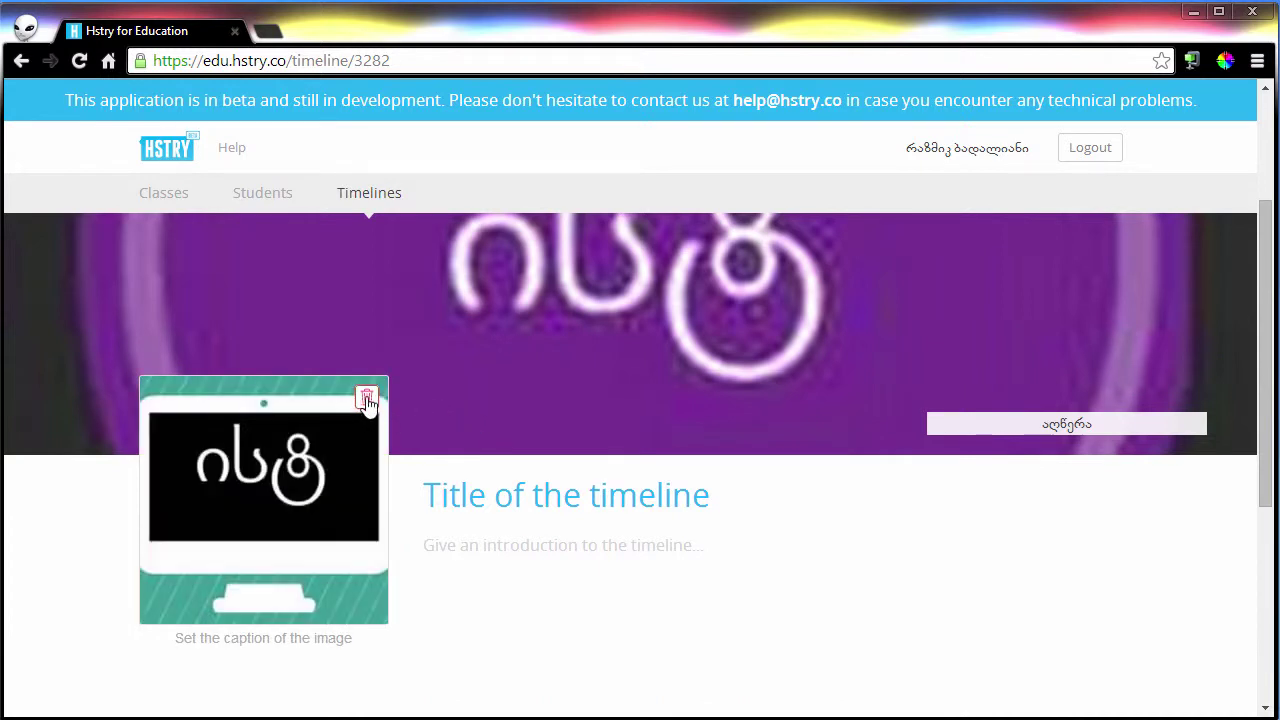
{"action": "left_click", "coordinate": [256, 638]}
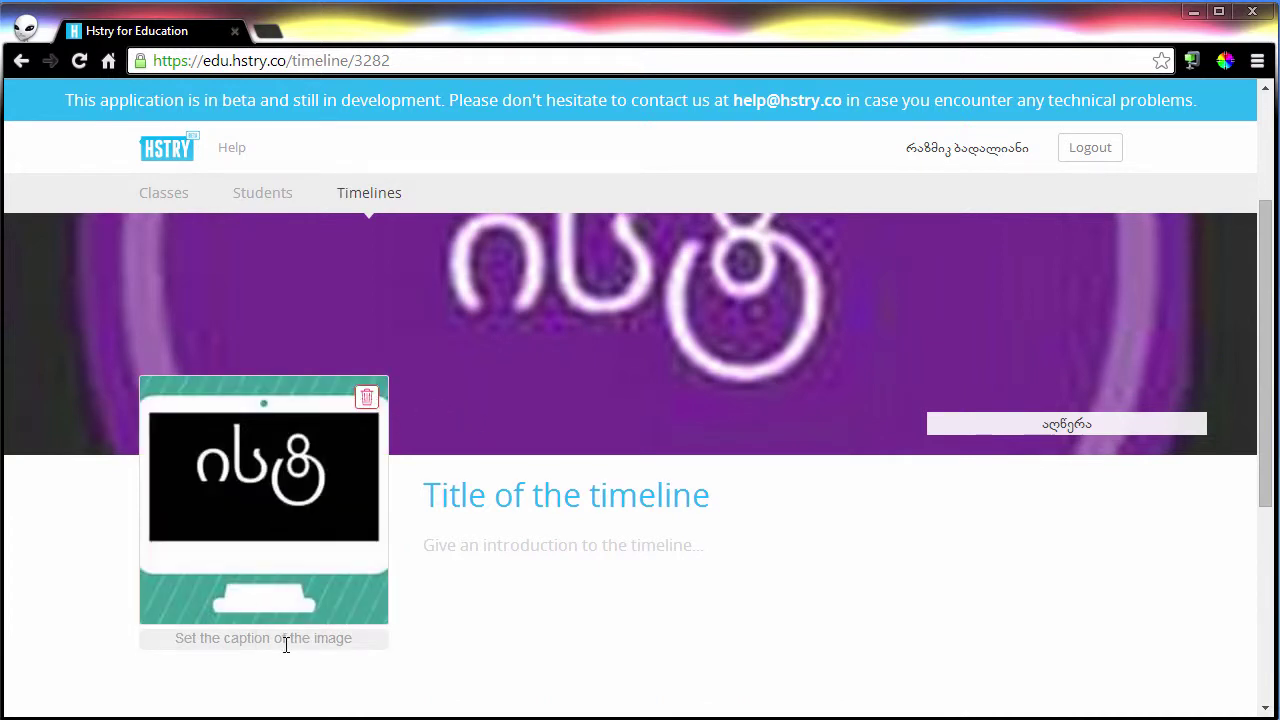
{"action": "type", "text": "აღწერა 2"}
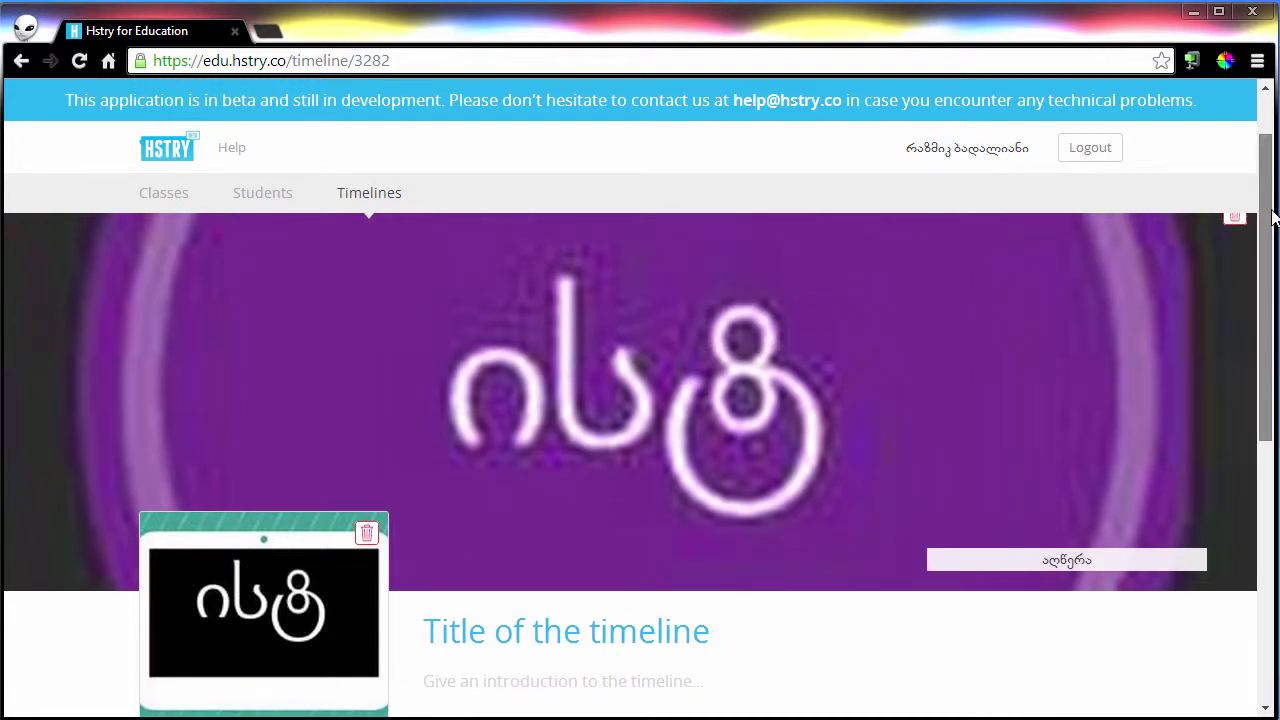
- Replace the timeline's placeholder title with "დროის ხაზის სათაური"
{"action": "left_click_drag", "start_coordinate": [1266, 215], "coordinate": [1265, 349]}
{"action": "left_click", "coordinate": [576, 334]}
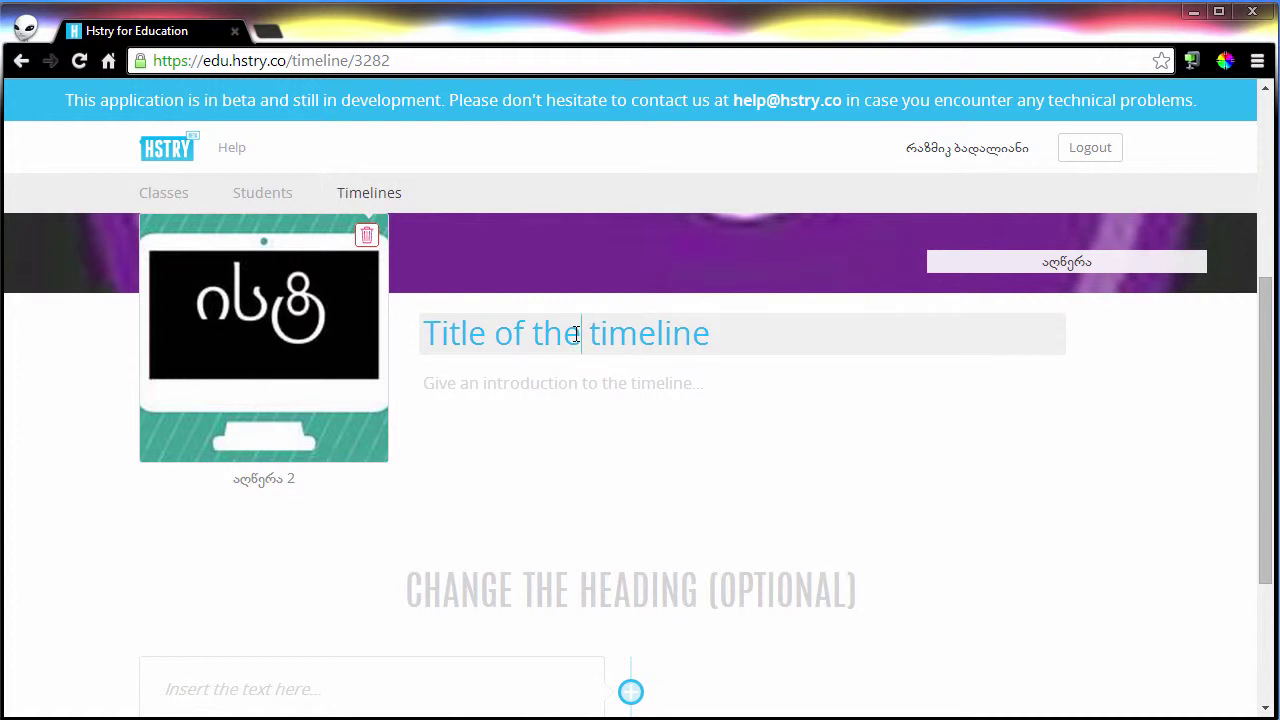
{"action": "type", "text": "ღორი"}
{"action": "key", "text": "ctrl+a"}
{"action": "key", "text": "BackSpace"}
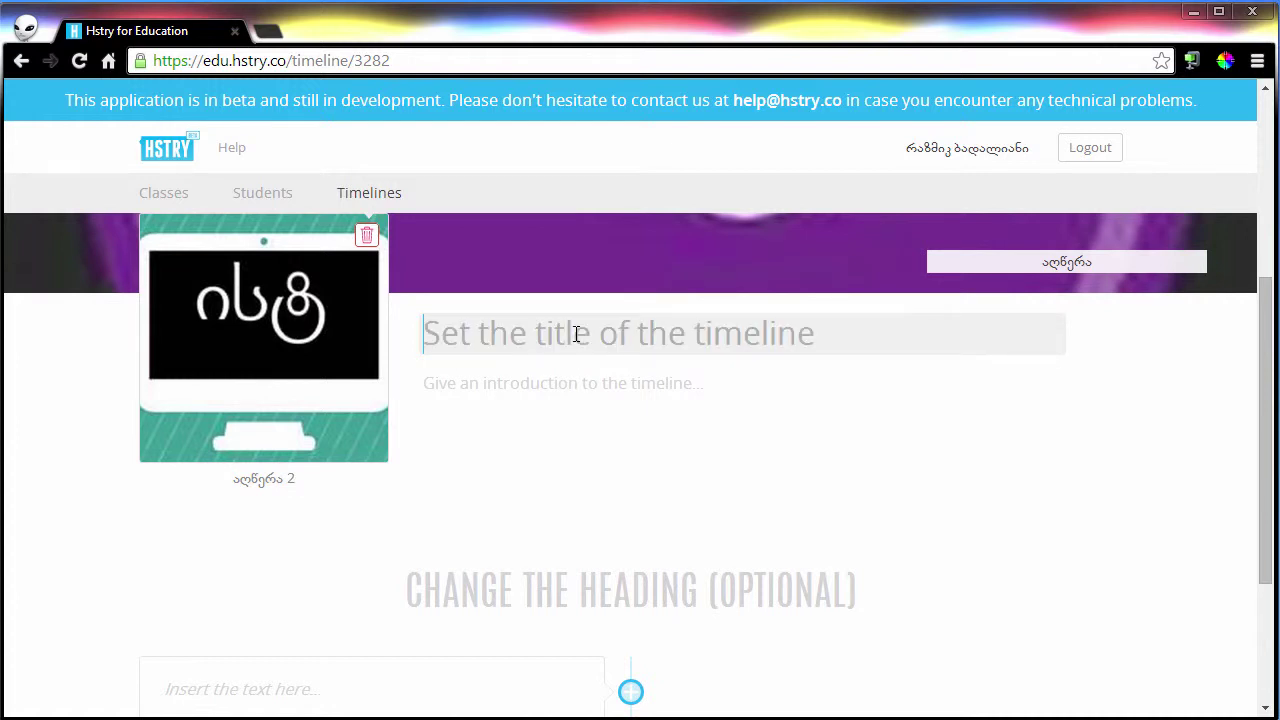
{"action": "type", "text": "დროი"}
{"action": "key", "text": "BackSpace"}
{"action": "key", "text": "BackSpace"}
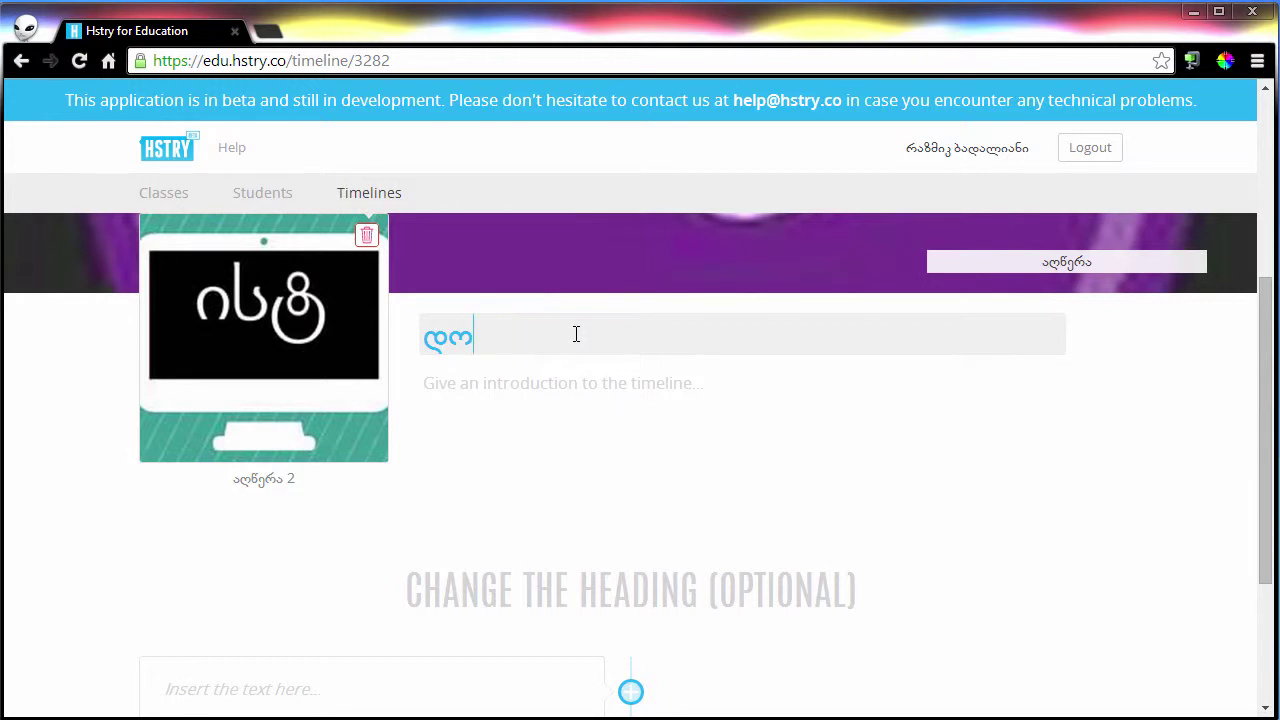
{"action": "type", "text": "ოის ხაზის სათაური"}
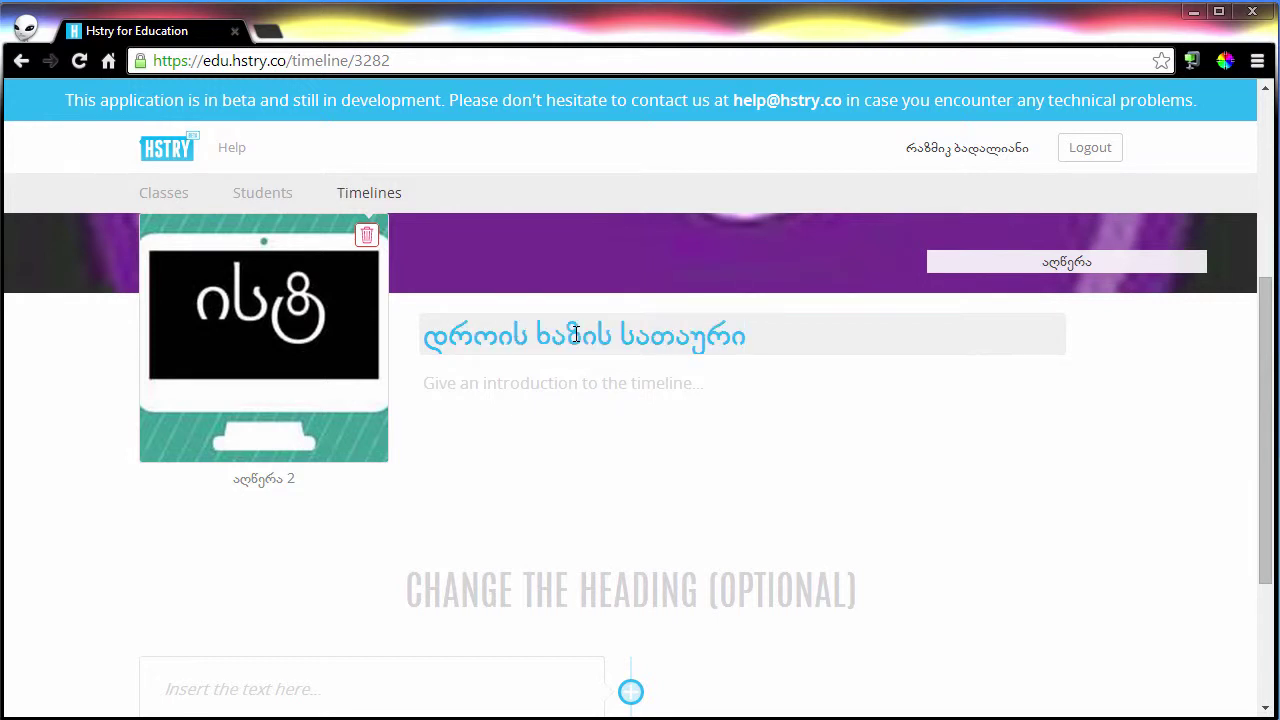
- Enter "დროის ხაზის აღწერა" as the introduction to the timeline
{"action": "left_click", "coordinate": [558, 394]}
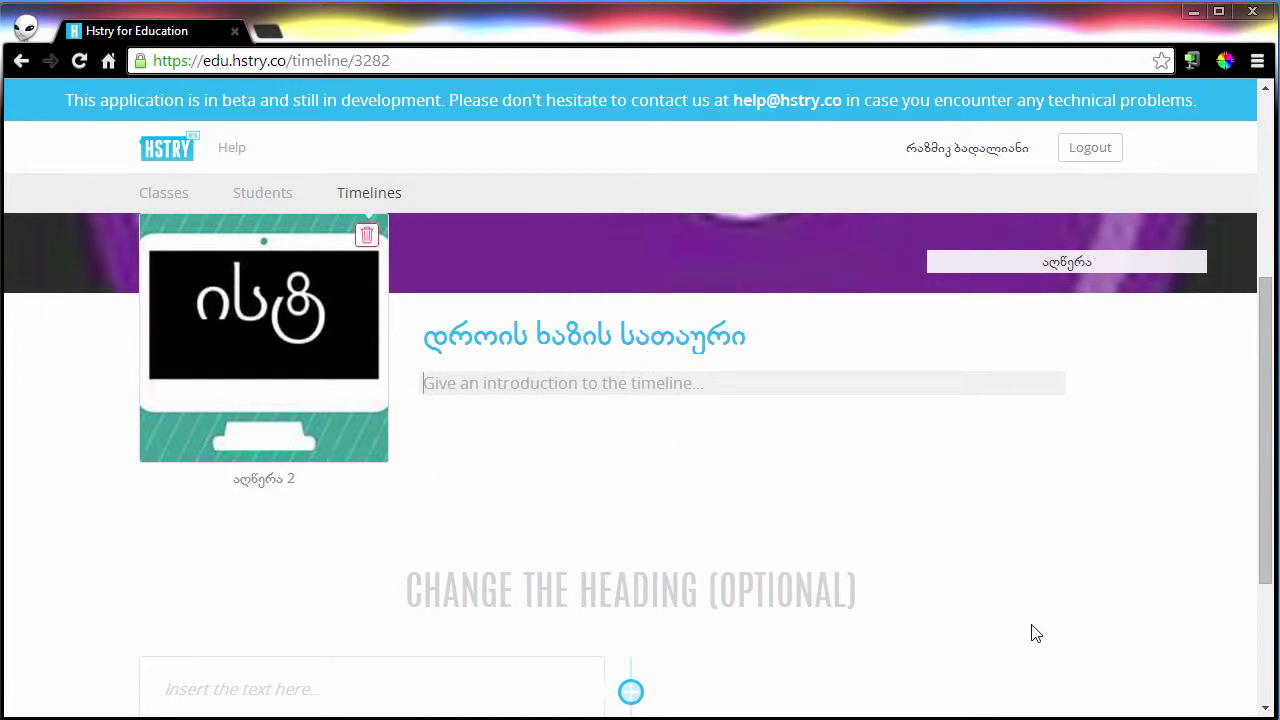
{"action": "left_click", "coordinate": [501, 394]}
{"action": "type", "text": "დროის ხაზის აღწერა"}
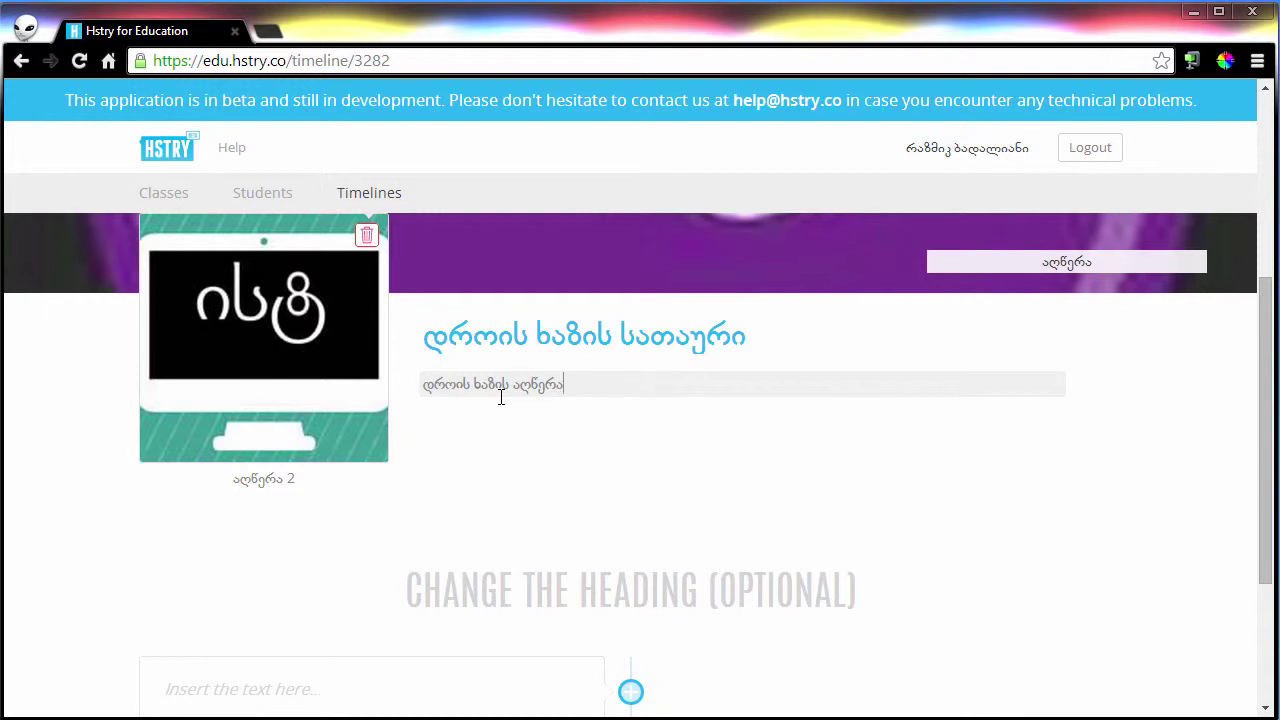
{"action": "left_click", "coordinate": [706, 325]}
{"action": "left_click", "coordinate": [582, 395]}
- Set the optional section heading above the first text block to "1 ქვესათაური"
{"action": "scroll", "coordinate": [646, 474], "scroll_direction": "down", "scroll_amount": 3}
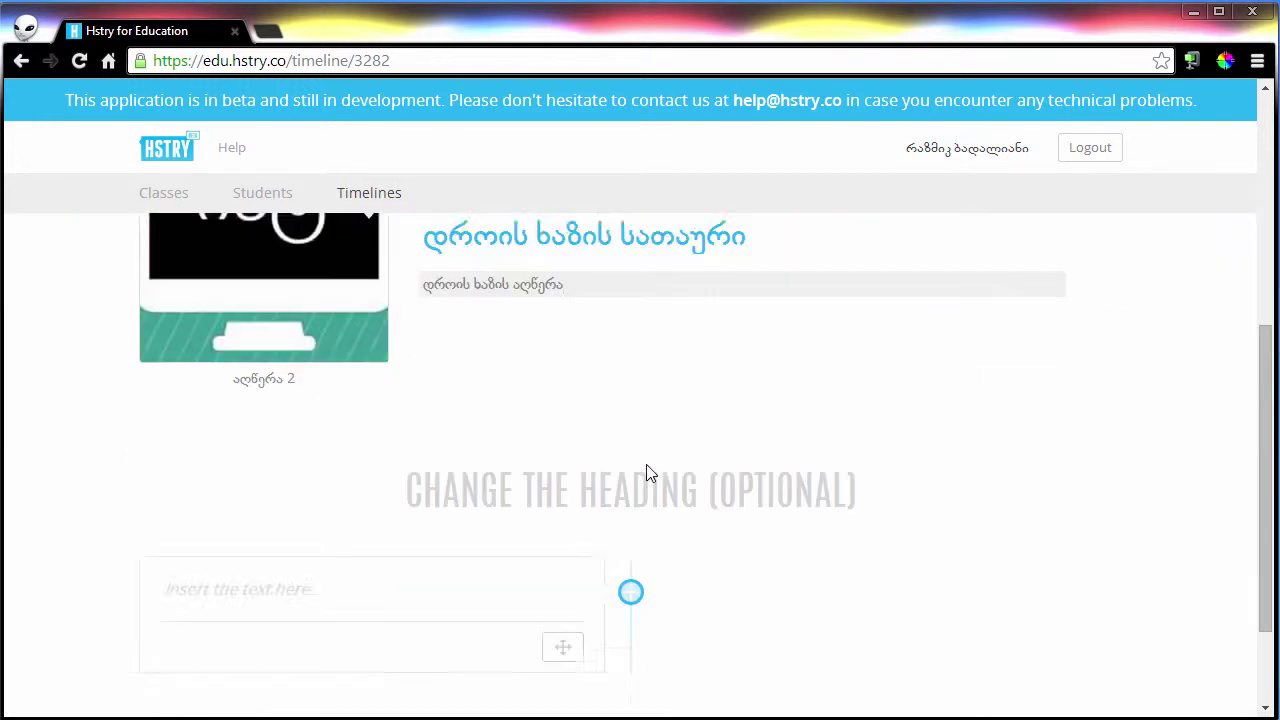
{"action": "left_click", "coordinate": [604, 347]}
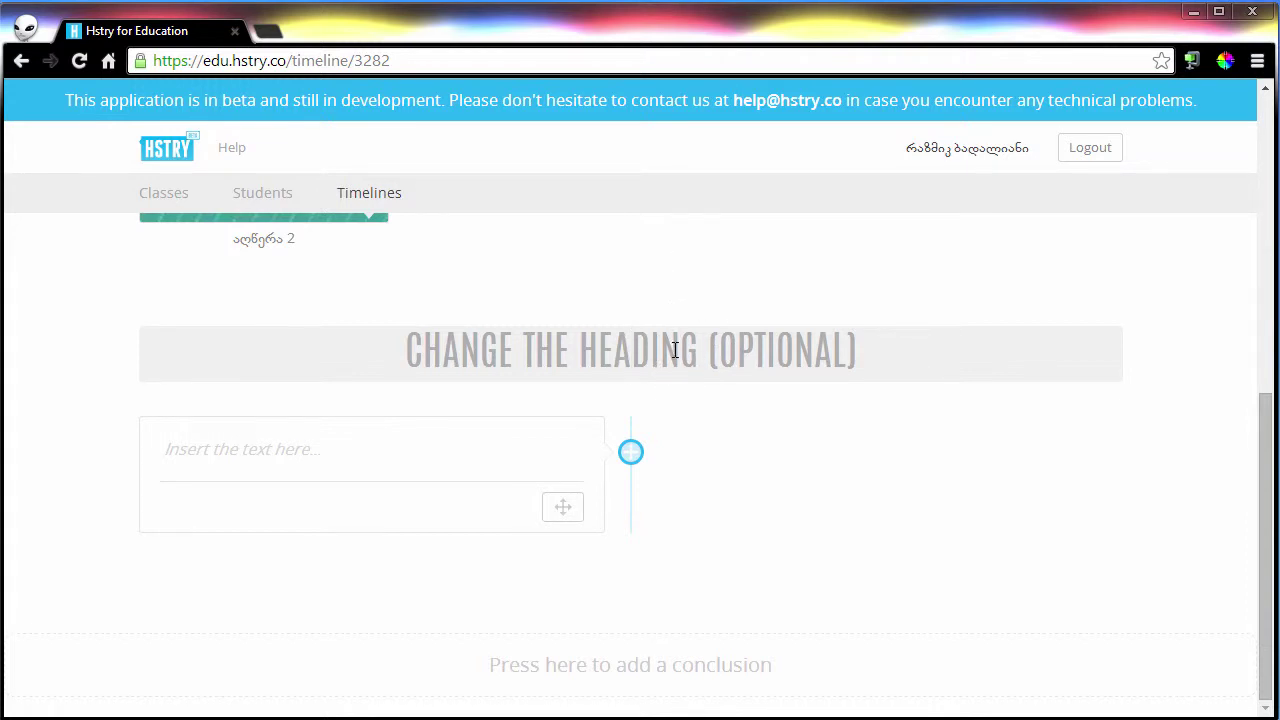
{"action": "type", "text": "1 სათ"}
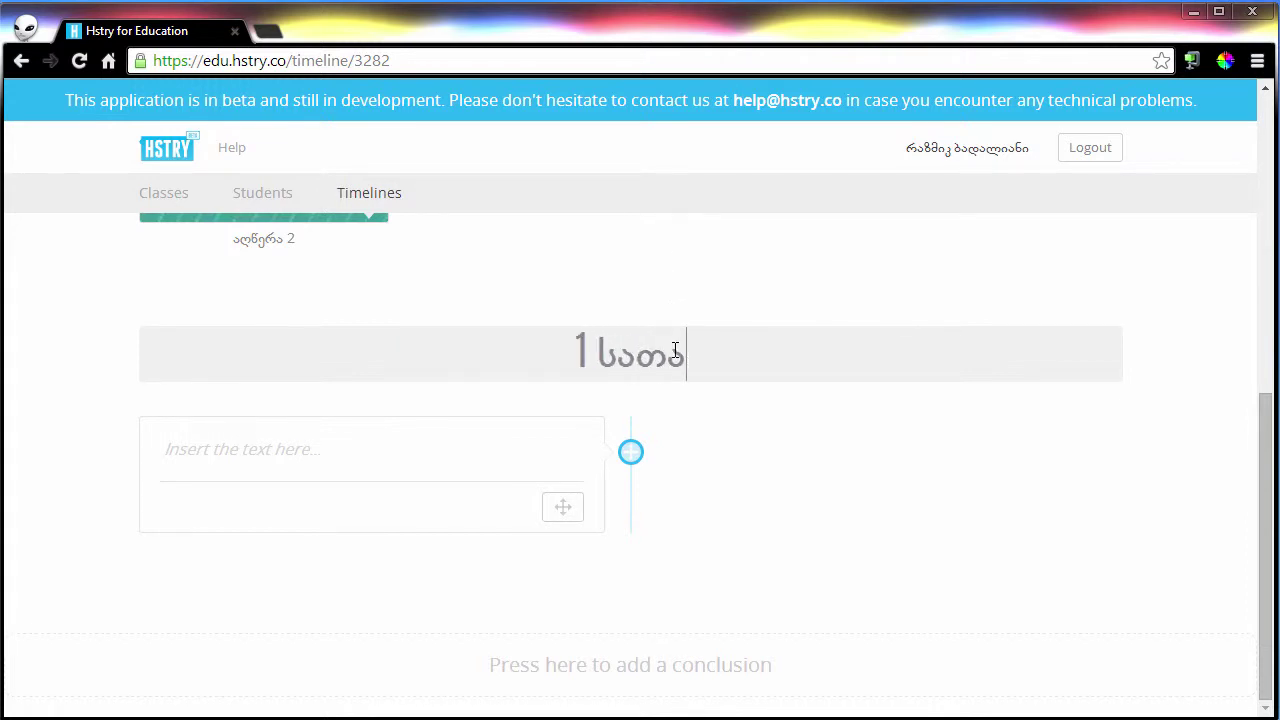
{"action": "key", "text": "BackSpace"}
{"action": "key", "text": "BackSpace"}
{"action": "key", "text": "BackSpace"}
{"action": "type", "text": "ქვესათაური"}
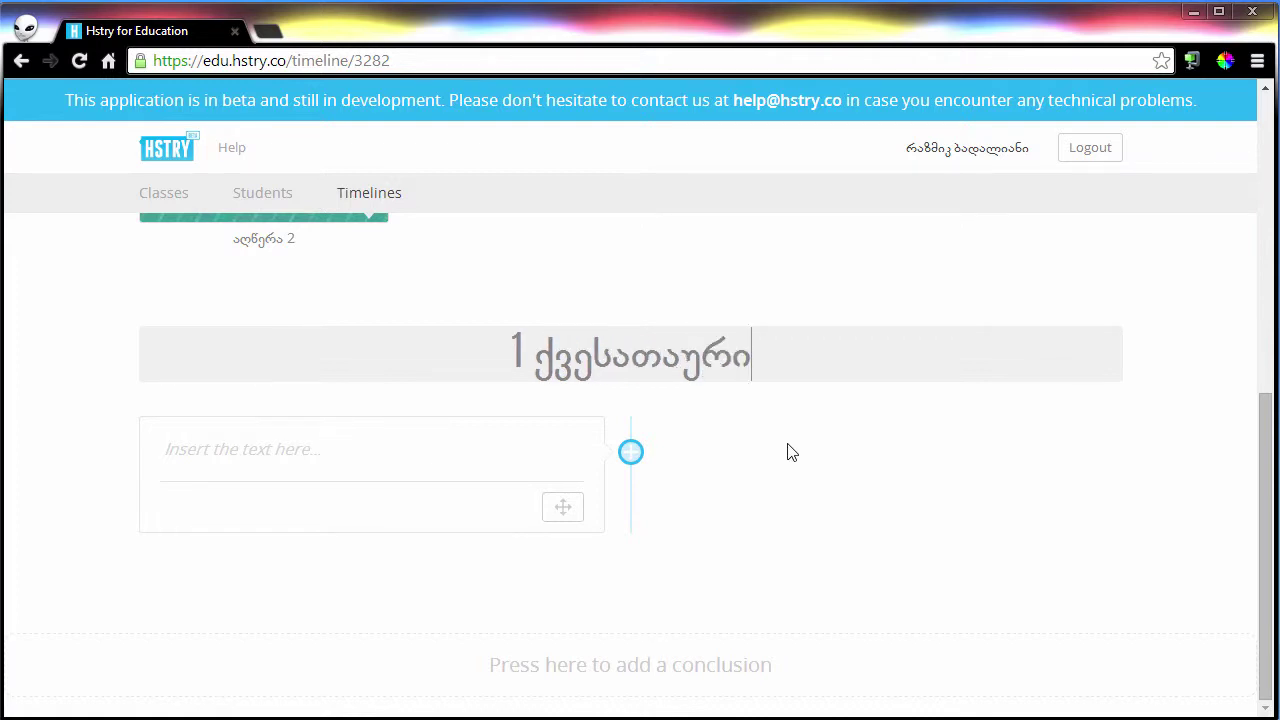
- Try adding a second text block, and enter "ტექსტი" in the first text block
{"action": "left_click", "coordinate": [631, 455]}
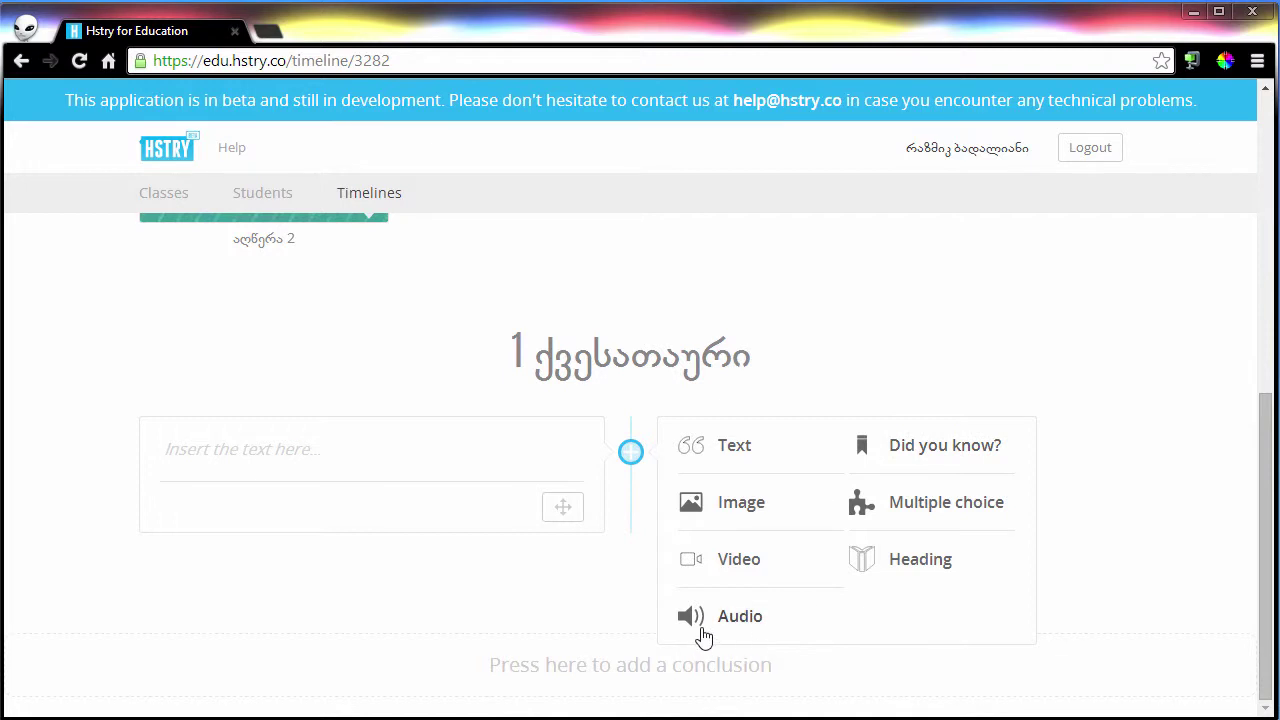
{"action": "left_click", "coordinate": [737, 451]}
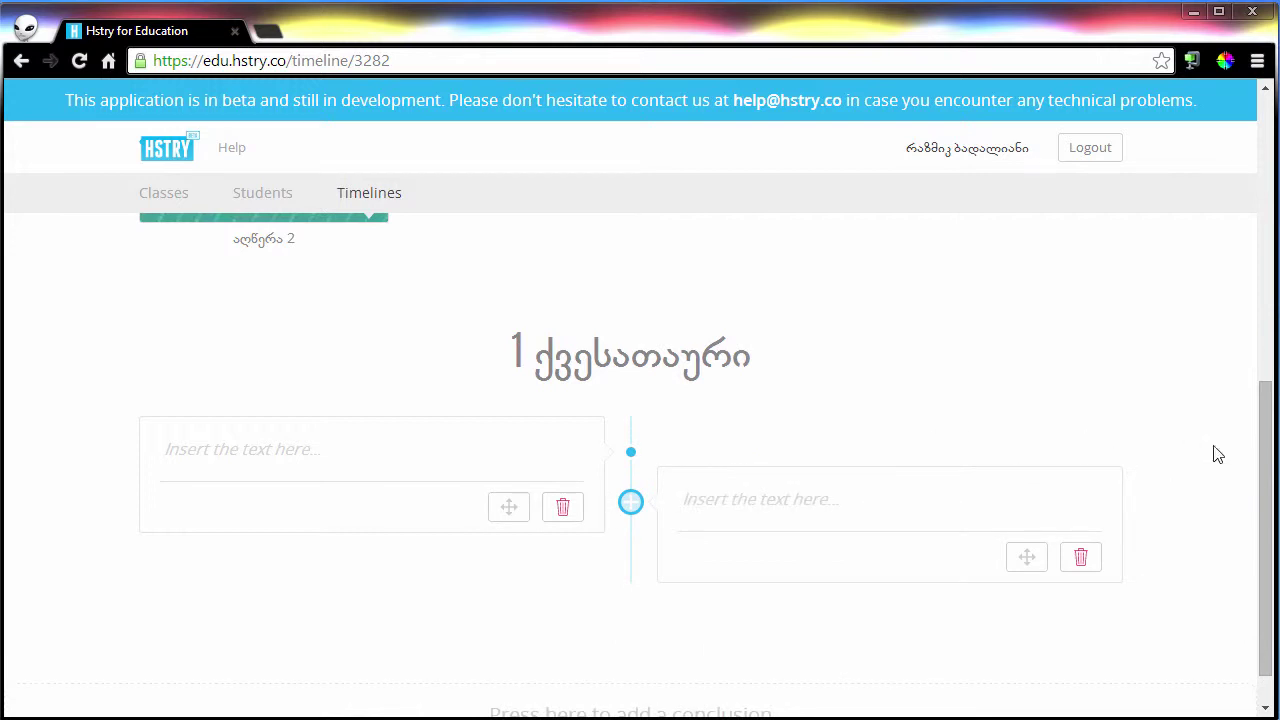
{"action": "left_click", "coordinate": [321, 456]}
{"action": "type", "text": "ტეს"}
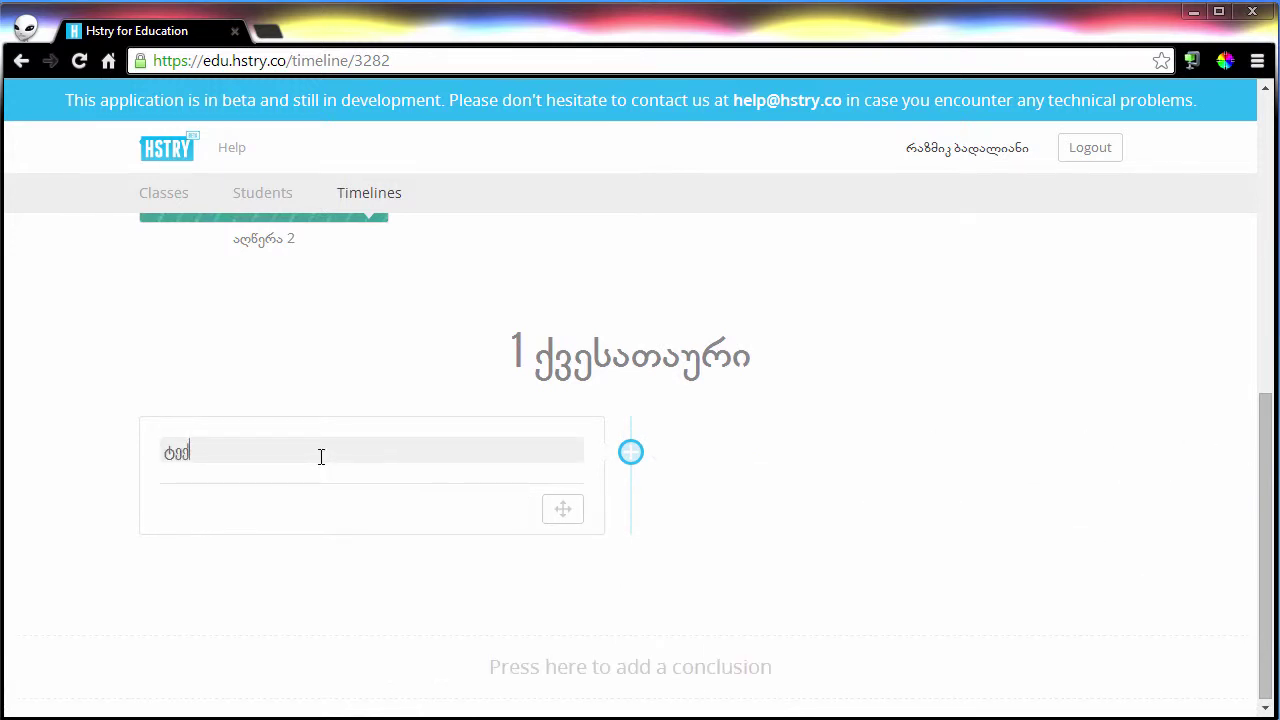
{"action": "type", "text": "სტი"}
- Add an image block to the timeline after the text block
{"action": "left_click", "coordinate": [630, 455]}
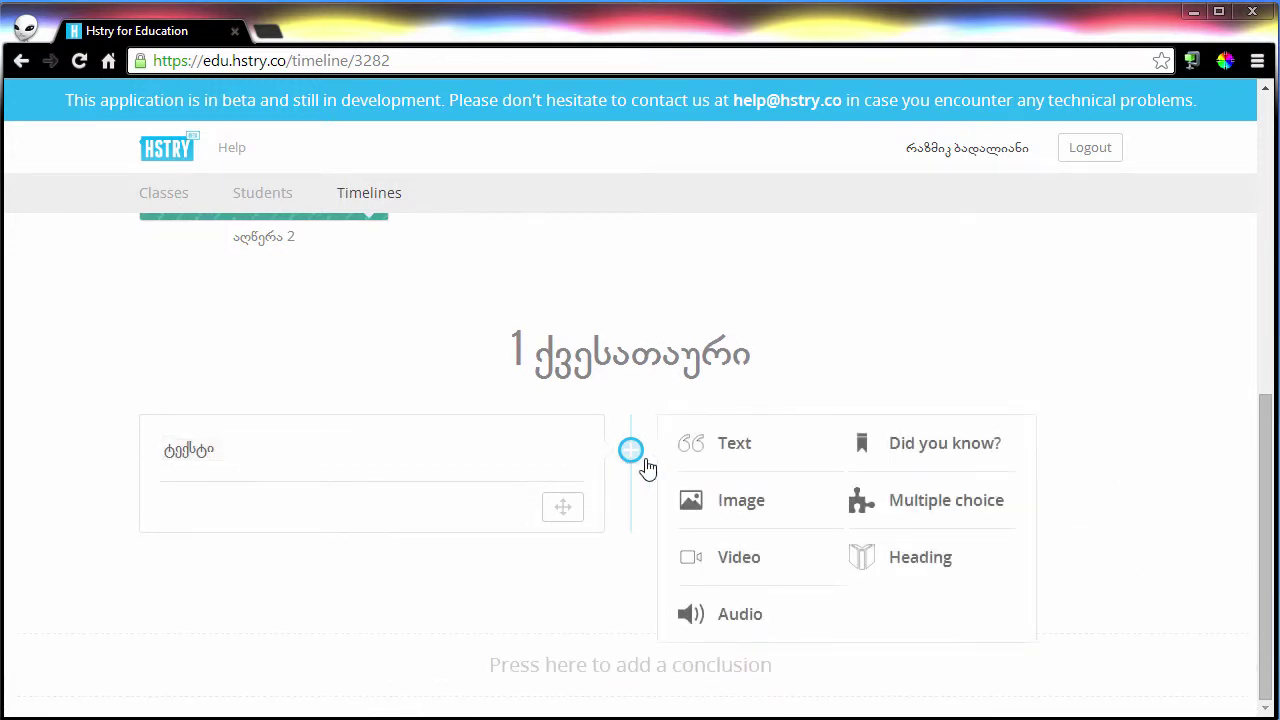
{"action": "left_click", "coordinate": [760, 527]}
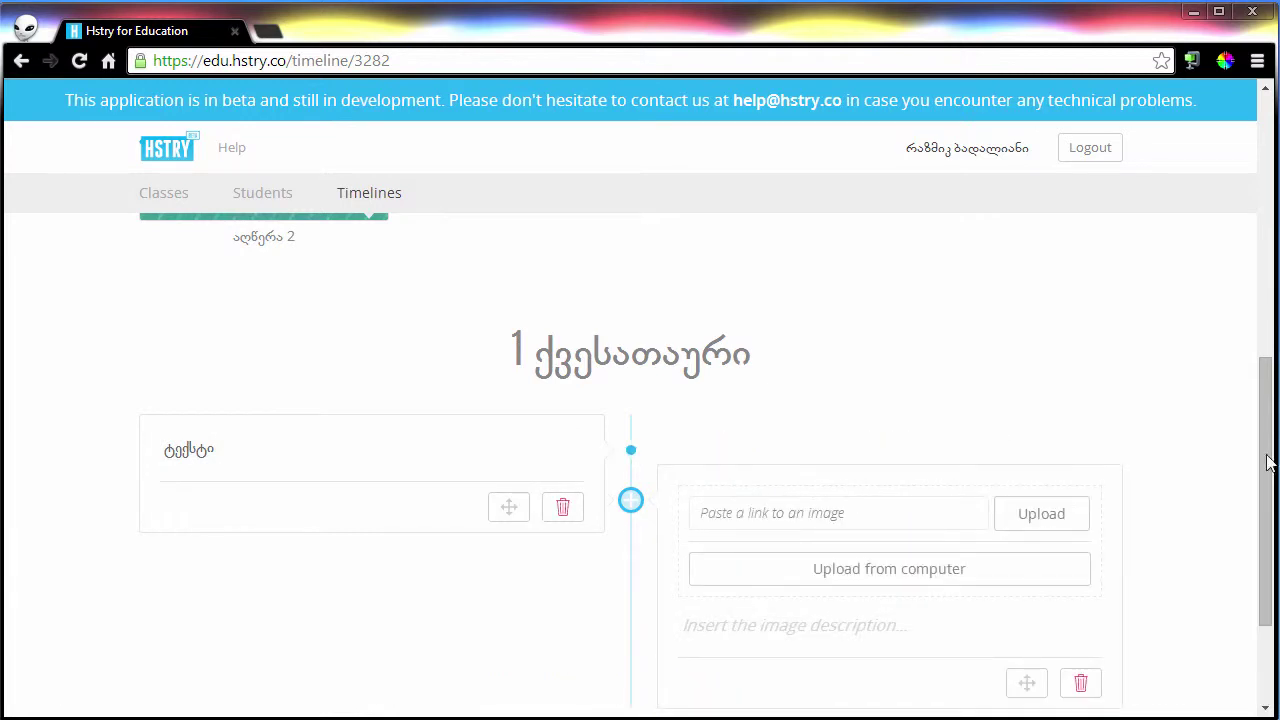
{"action": "left_click_drag", "start_coordinate": [1265, 463], "coordinate": [1265, 527]}
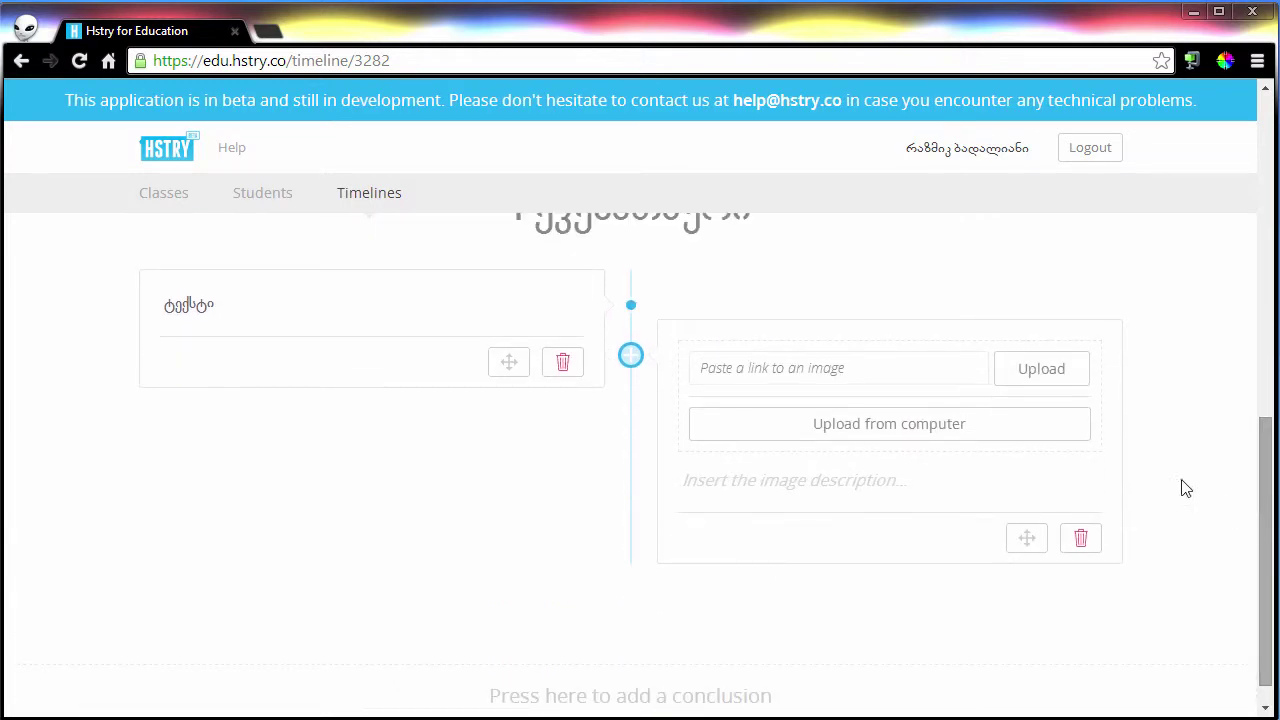
- Open the Georgian Wikipedia article "საქართველო" in a new browser tab to find an image for the image block's link
{"action": "left_click", "coordinate": [814, 370]}
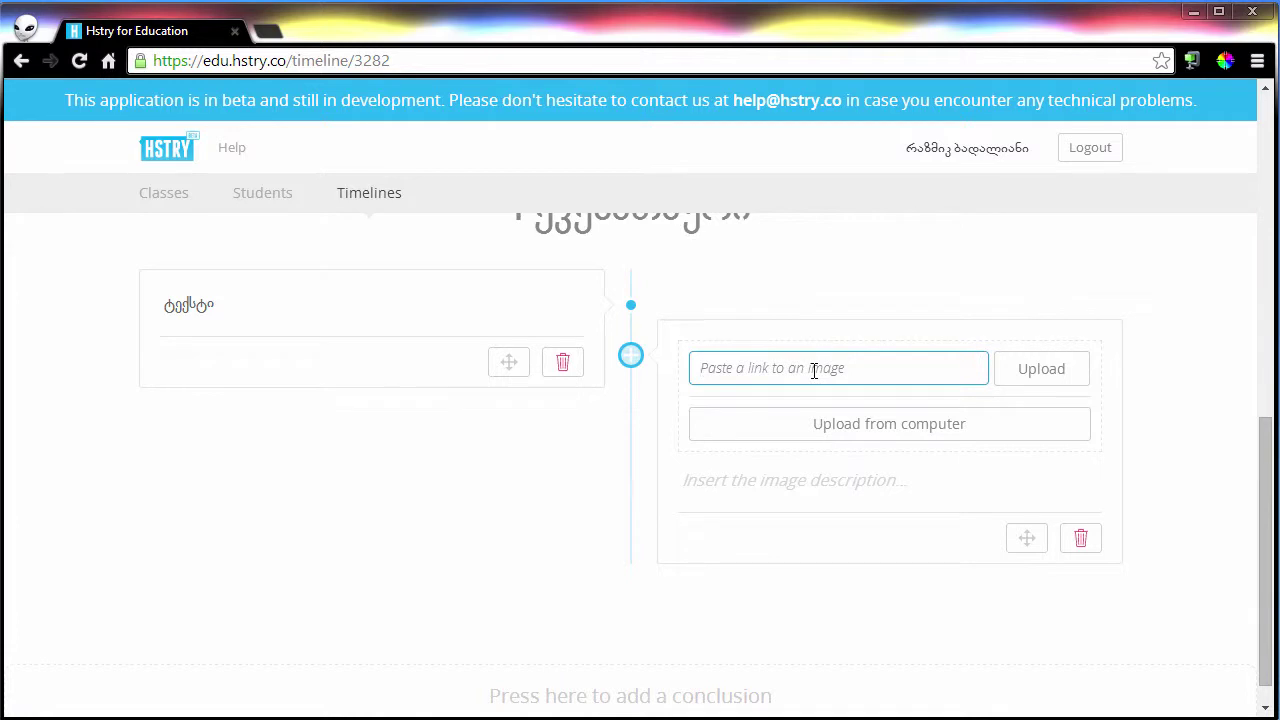
{"action": "left_click", "coordinate": [267, 31]}
{"action": "type", "text": "საქართველო"}
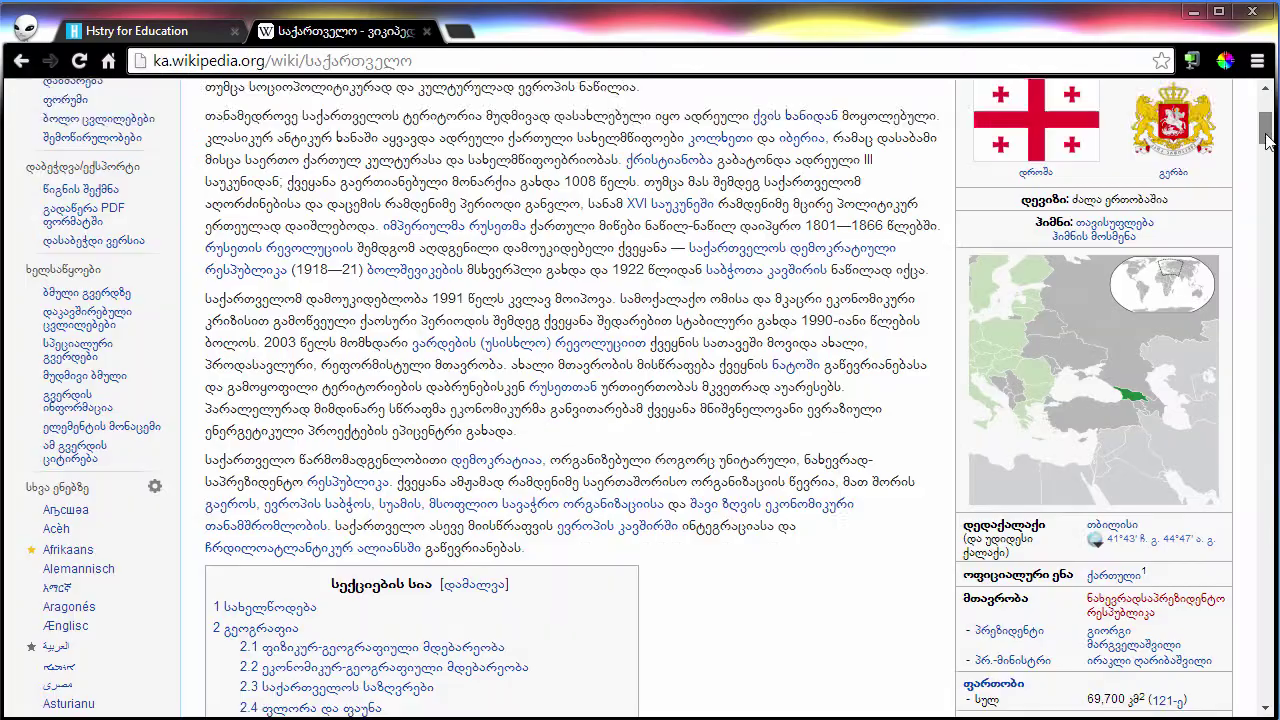
- Copy the image URL of Georgia's location map from the Wikipedia article and upload it through the link in the Hstry image block
{"action": "scroll", "coordinate": [1066, 350], "scroll_direction": "down", "scroll_amount": 3}
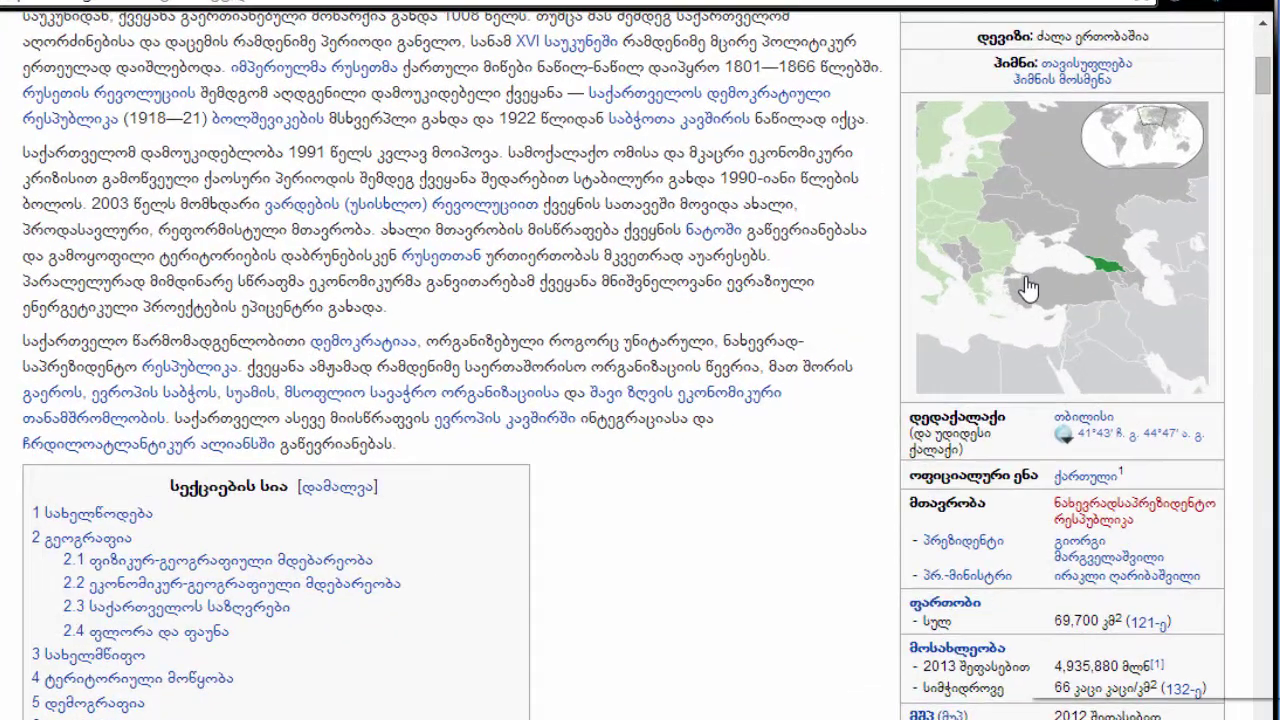
{"action": "right_click", "coordinate": [1028, 288]}
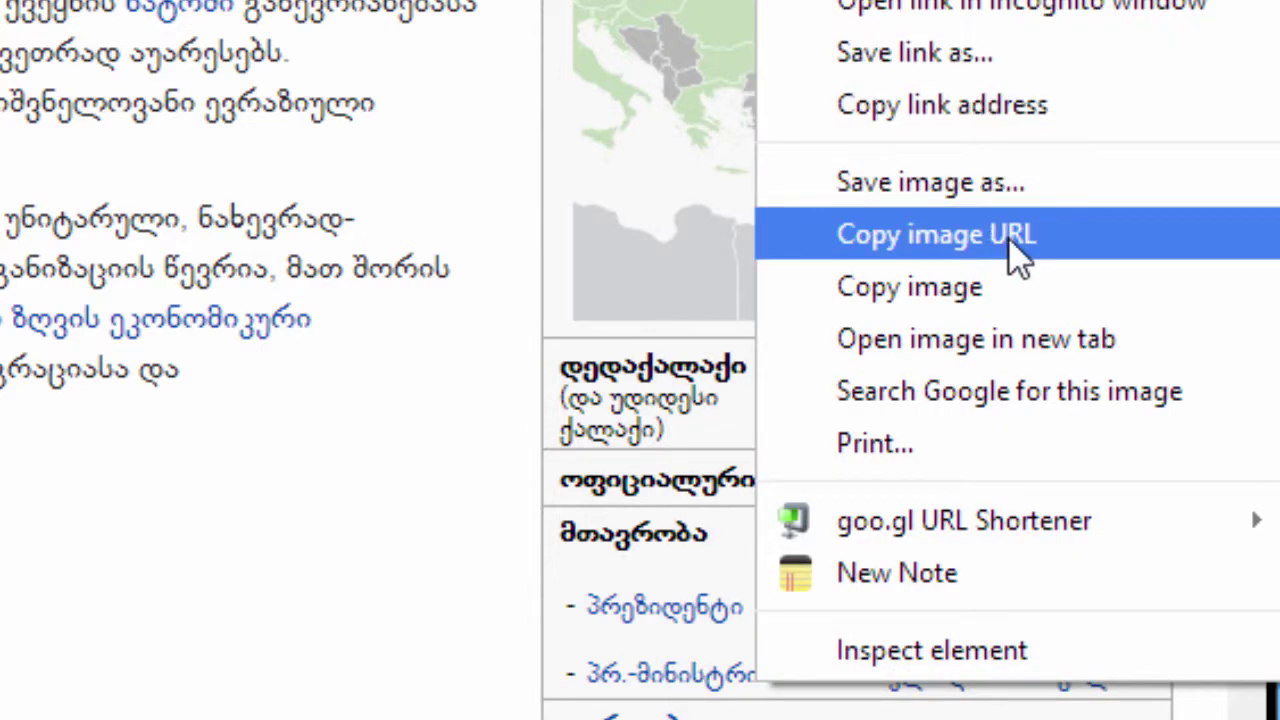
{"action": "left_click", "coordinate": [1008, 237]}
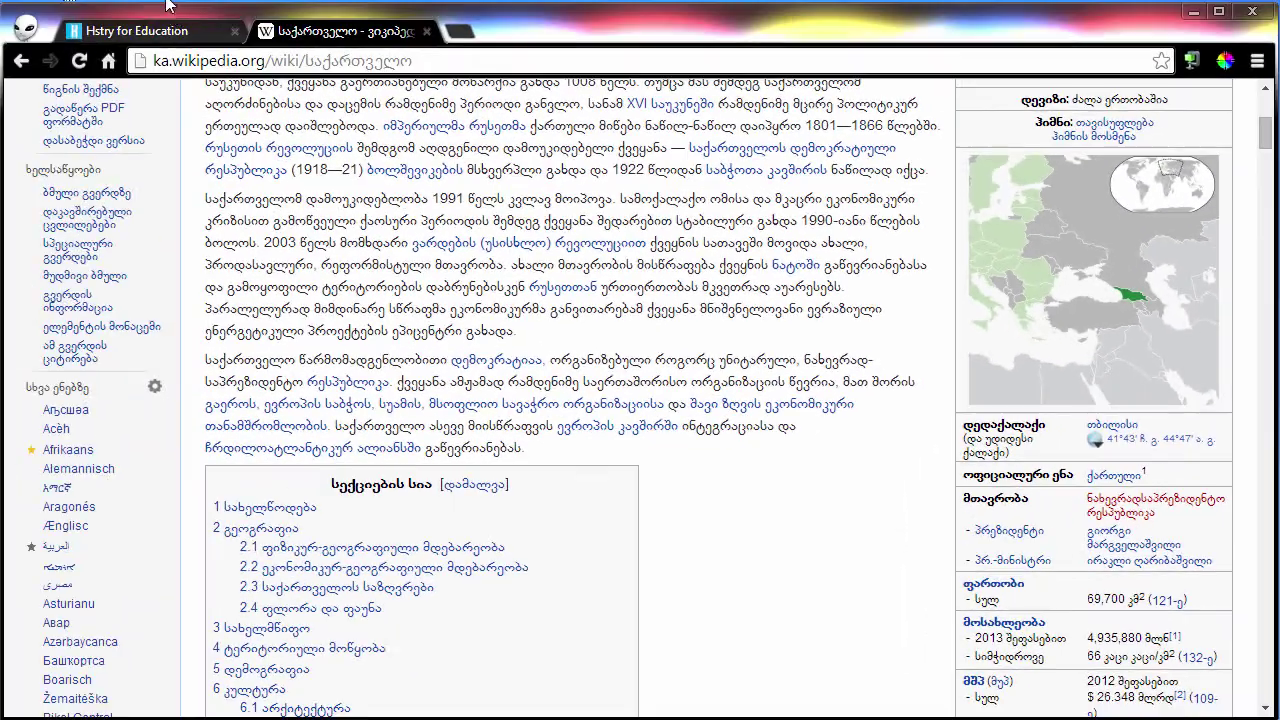
{"action": "left_click", "coordinate": [150, 31]}
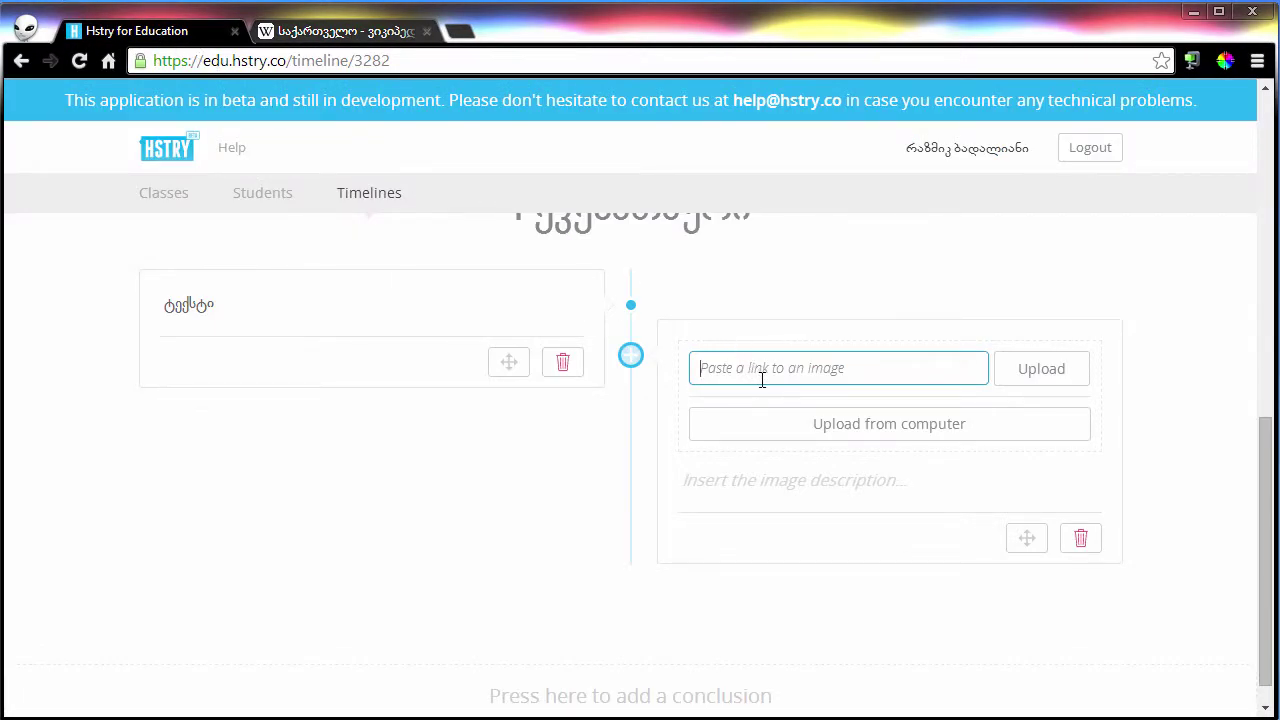
{"action": "key", "text": "ctrl+v"}
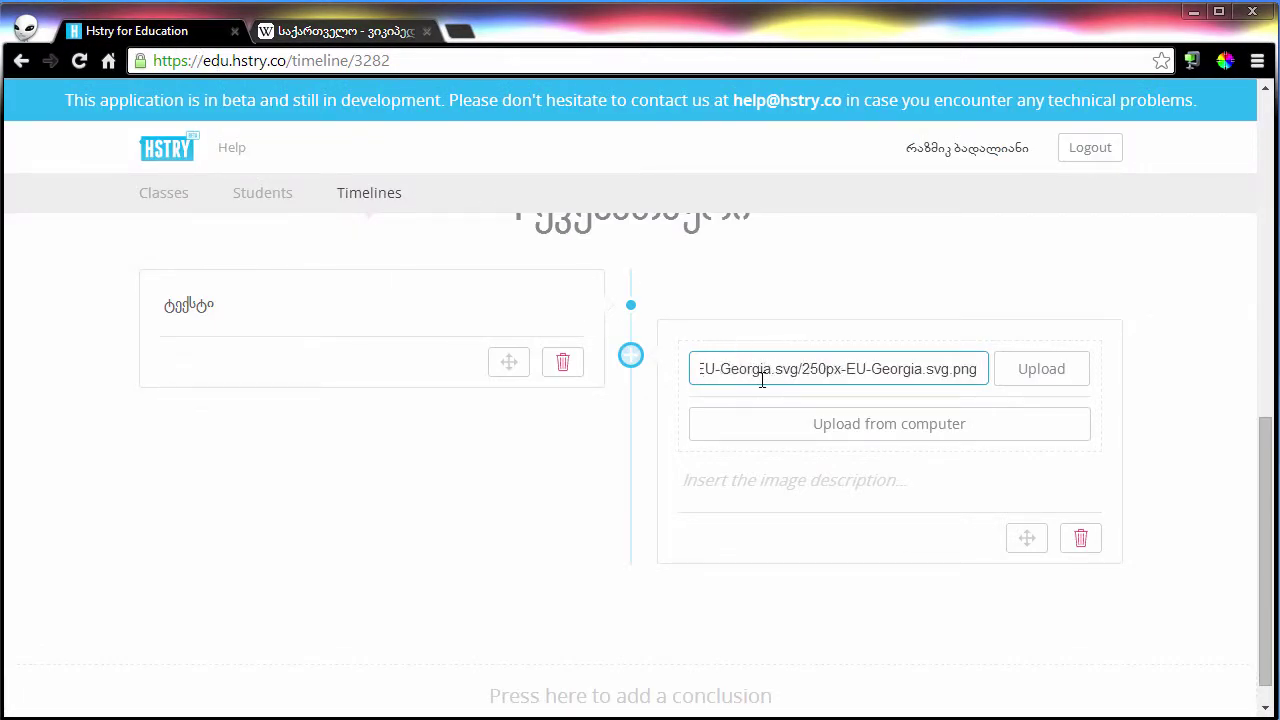
{"action": "left_click", "coordinate": [1043, 371]}
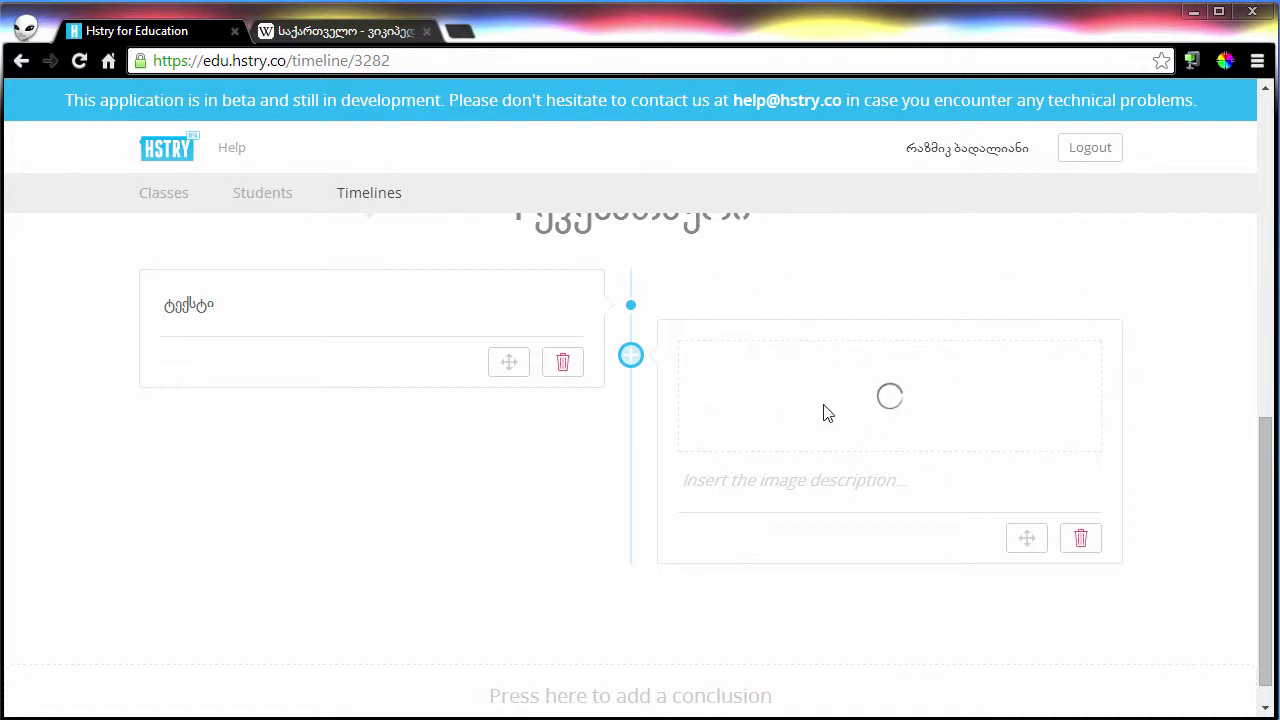
- Set the map image's credits to "ვიკიპედია" and its description to "აღწერა"
{"action": "left_click", "coordinate": [921, 551]}
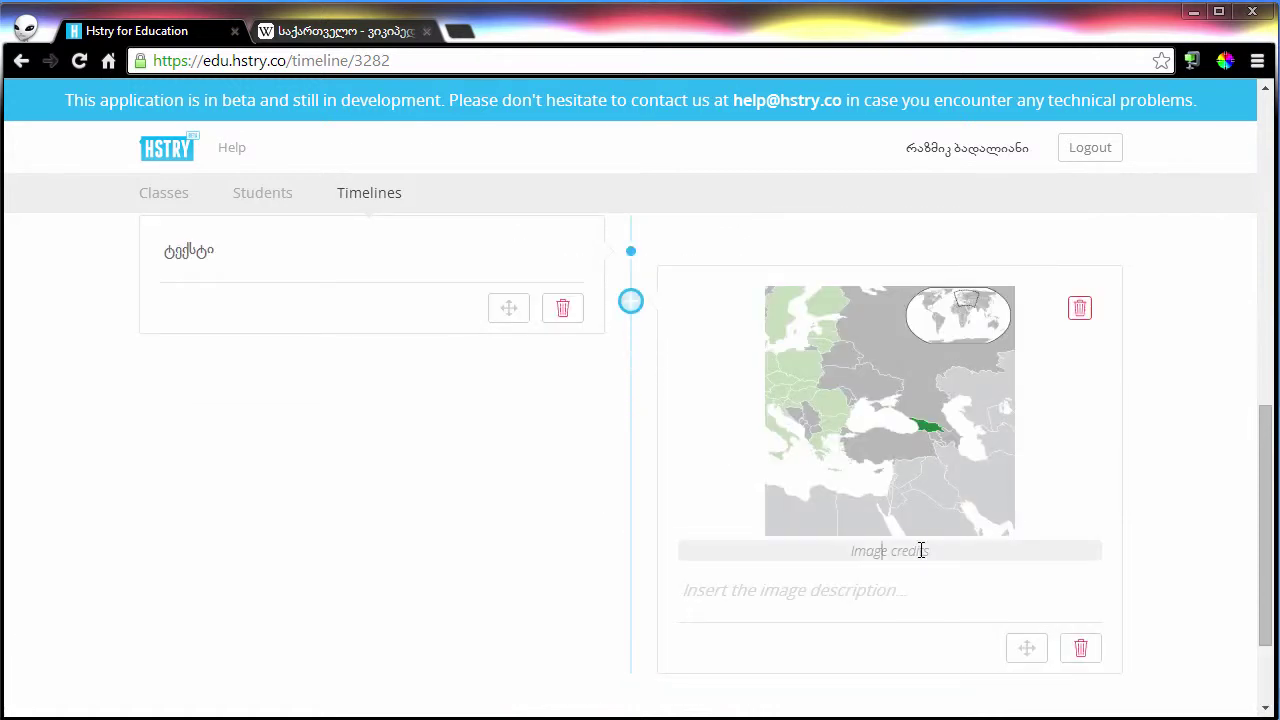
{"action": "type", "text": "ვიკიპედია"}
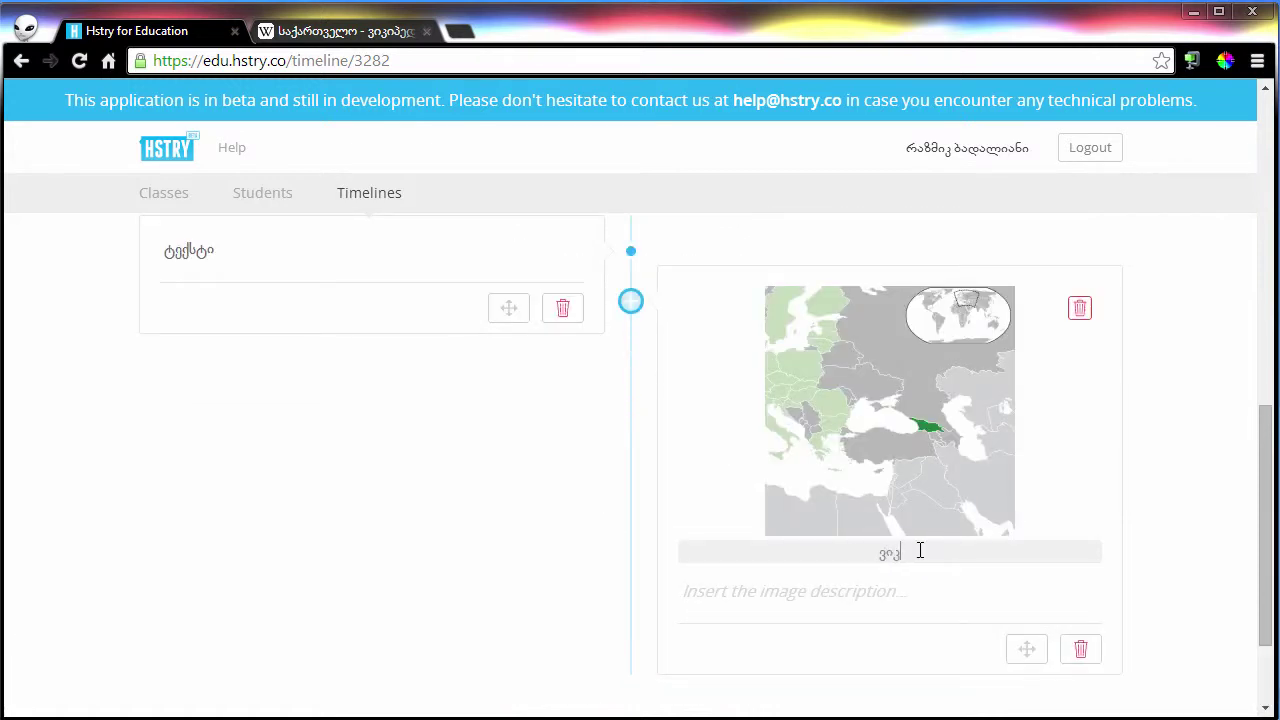
{"action": "left_click", "coordinate": [876, 598]}
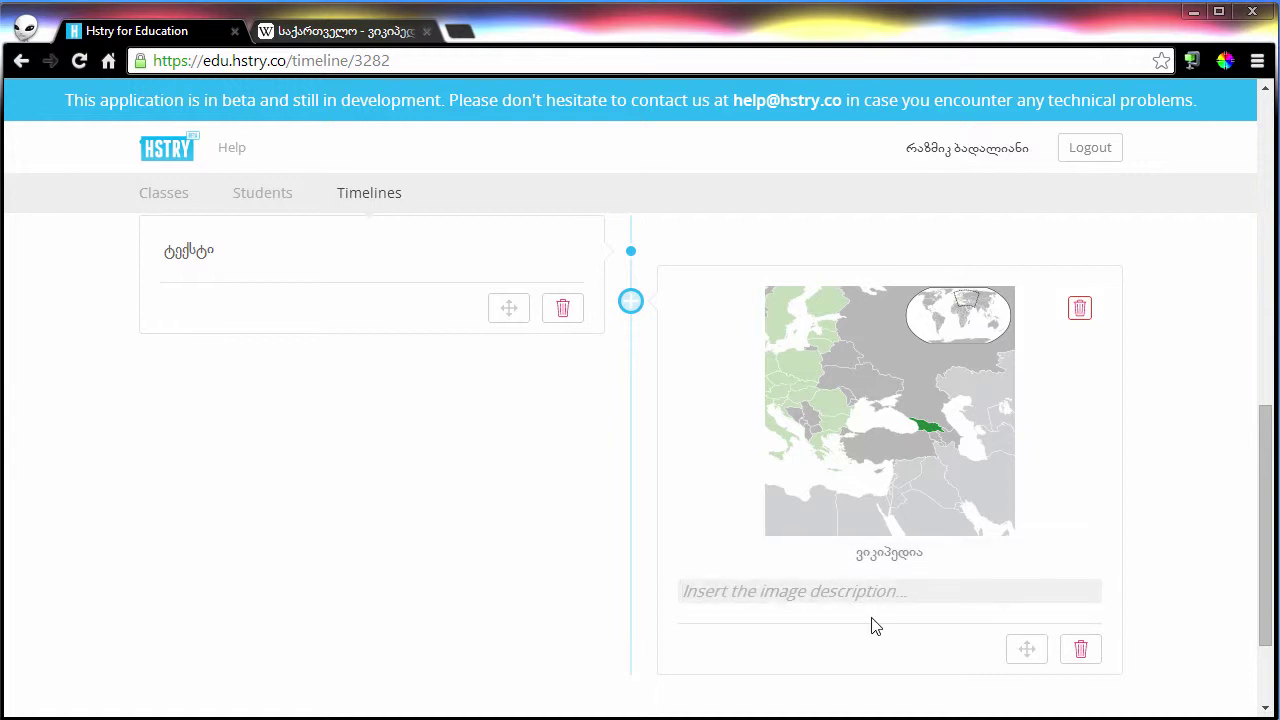
{"action": "type", "text": "აღწერა"}
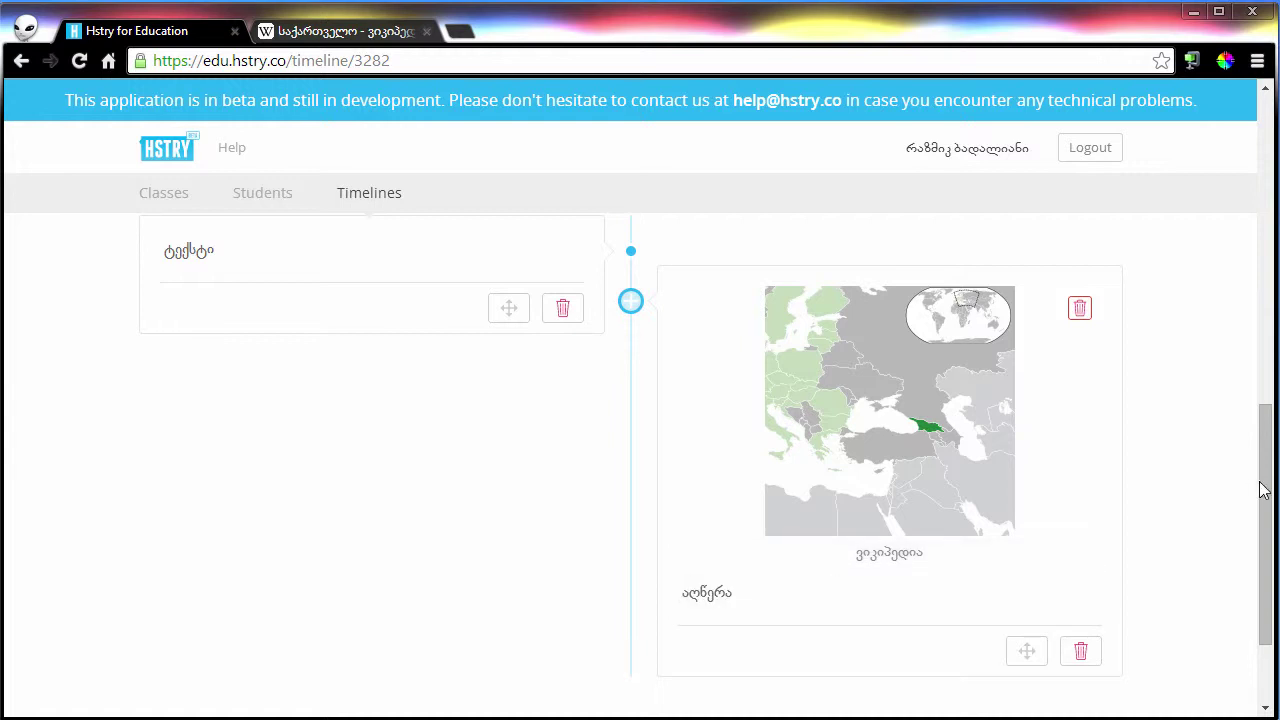
- Move the "ტექსტი" text block after the map image block in the timeline
{"action": "mouse_move", "coordinate": [1266, 490]}
{"action": "left_mouse_down"}
{"action": "mouse_move", "coordinate": [1266, 545]}
{"action": "mouse_move", "coordinate": [1268, 481]}
{"action": "left_mouse_up"}
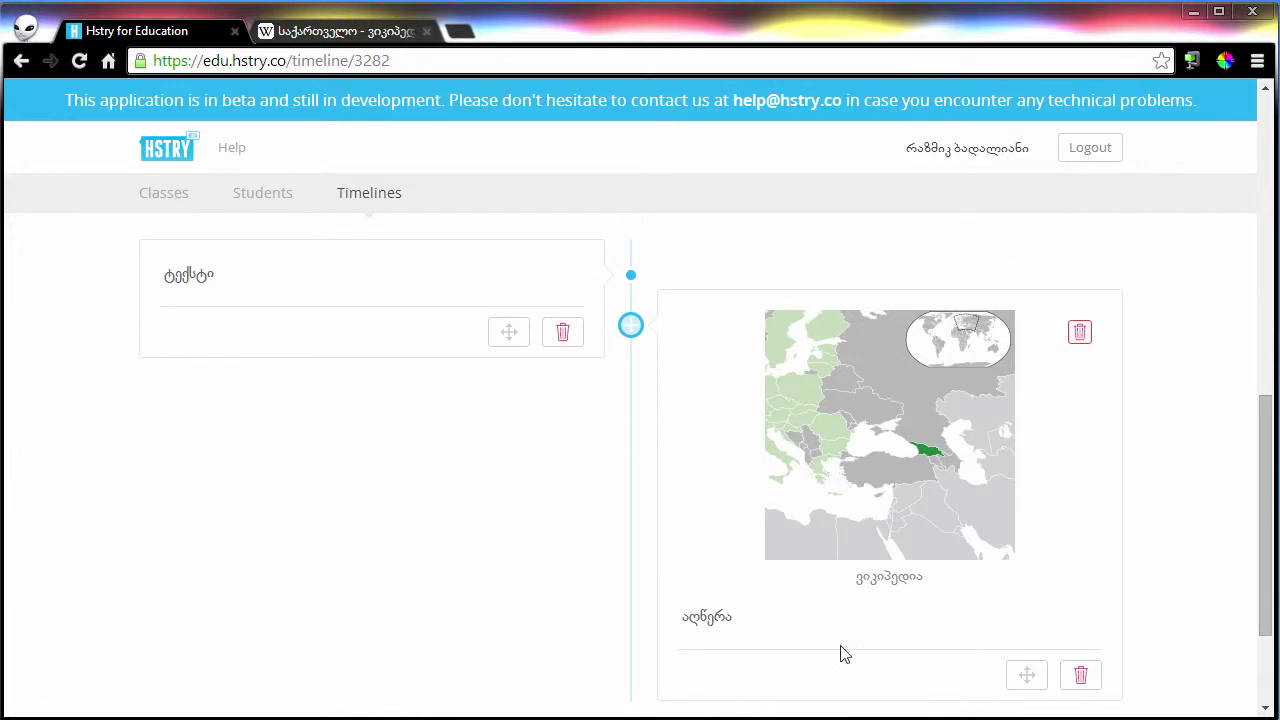
{"action": "left_click_drag", "start_coordinate": [509, 337], "coordinate": [511, 446]}
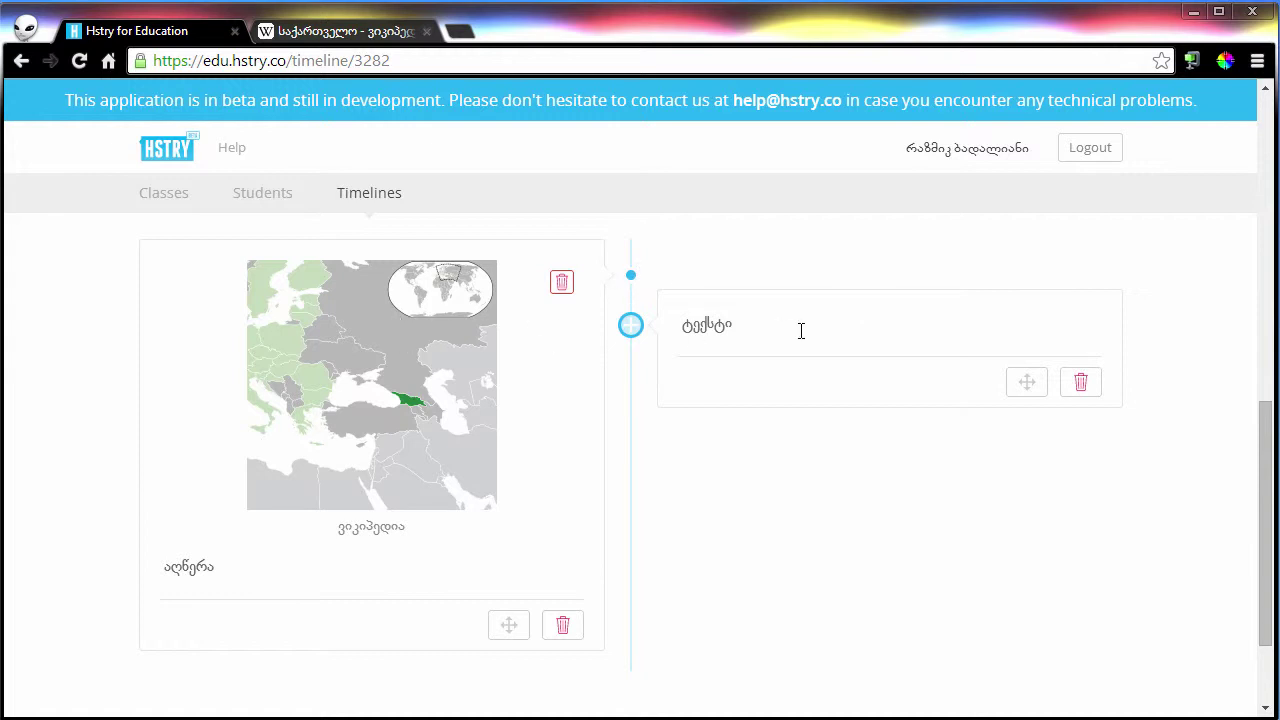
{"action": "left_click", "coordinate": [748, 325]}
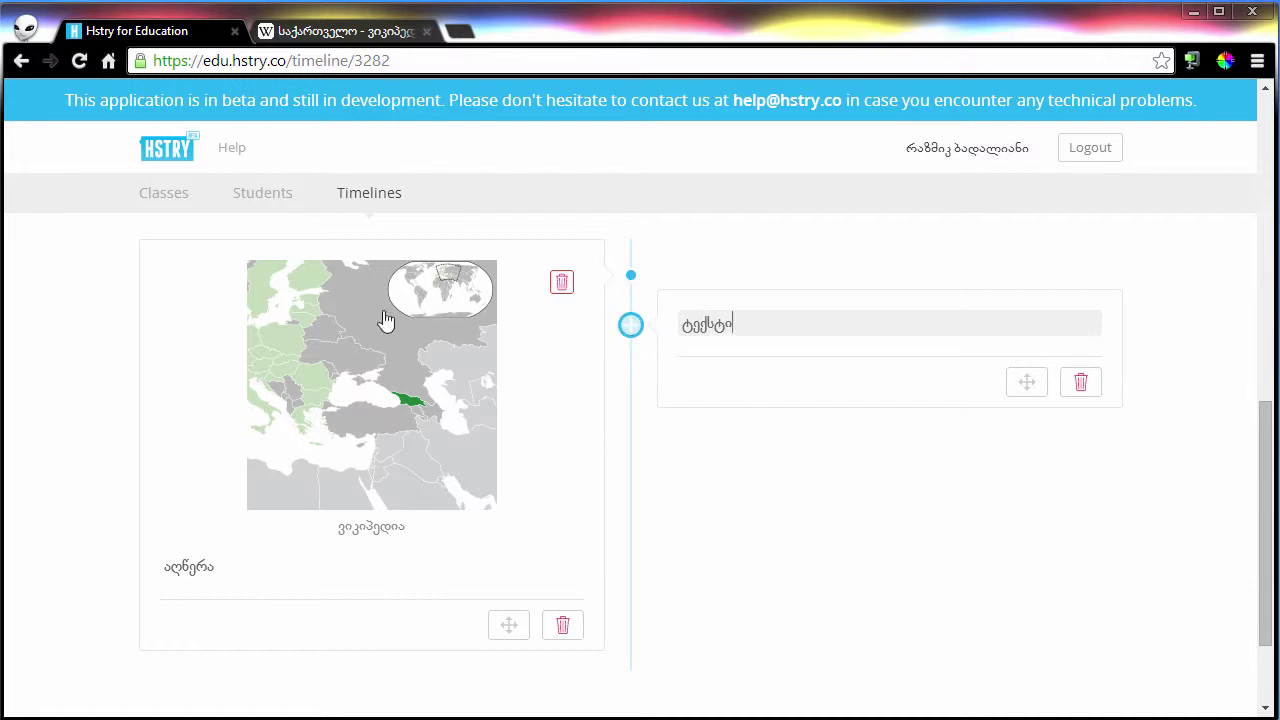
- Add a second image block after the text block and upload 5.png from the computer into it
{"action": "left_click", "coordinate": [630, 324]}
{"action": "left_click", "coordinate": [778, 380]}
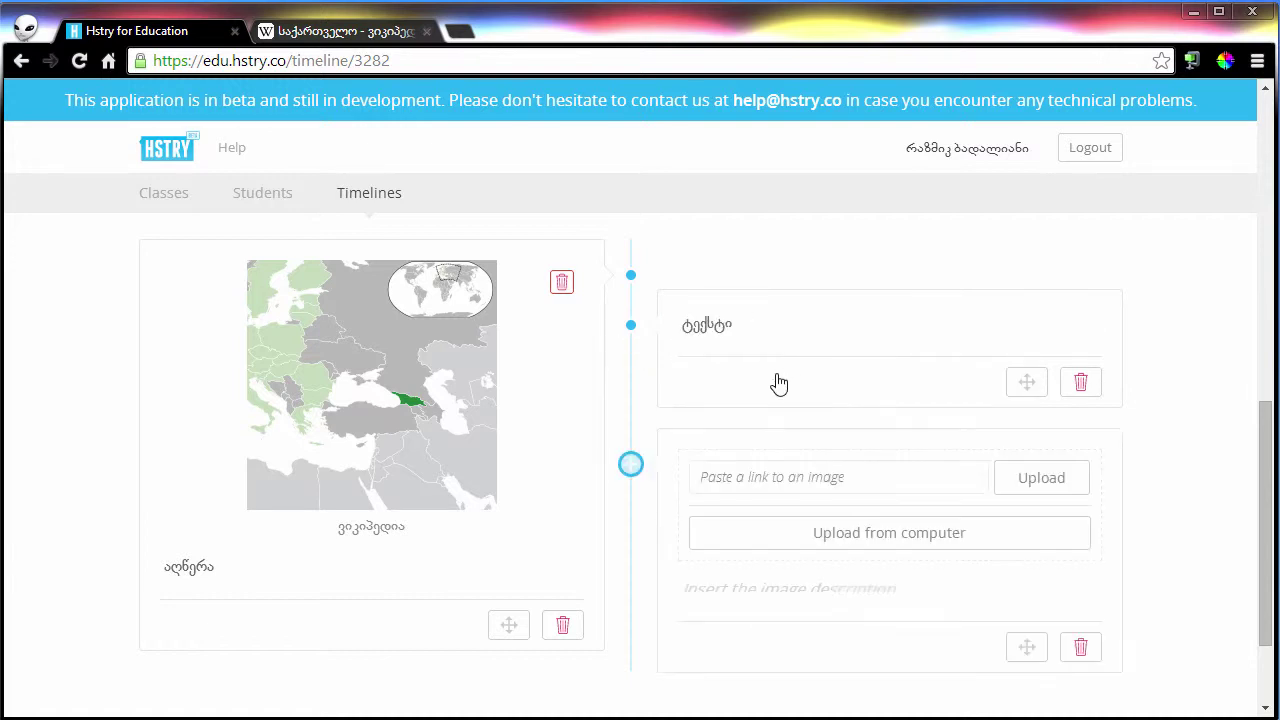
{"action": "left_click", "coordinate": [807, 537]}
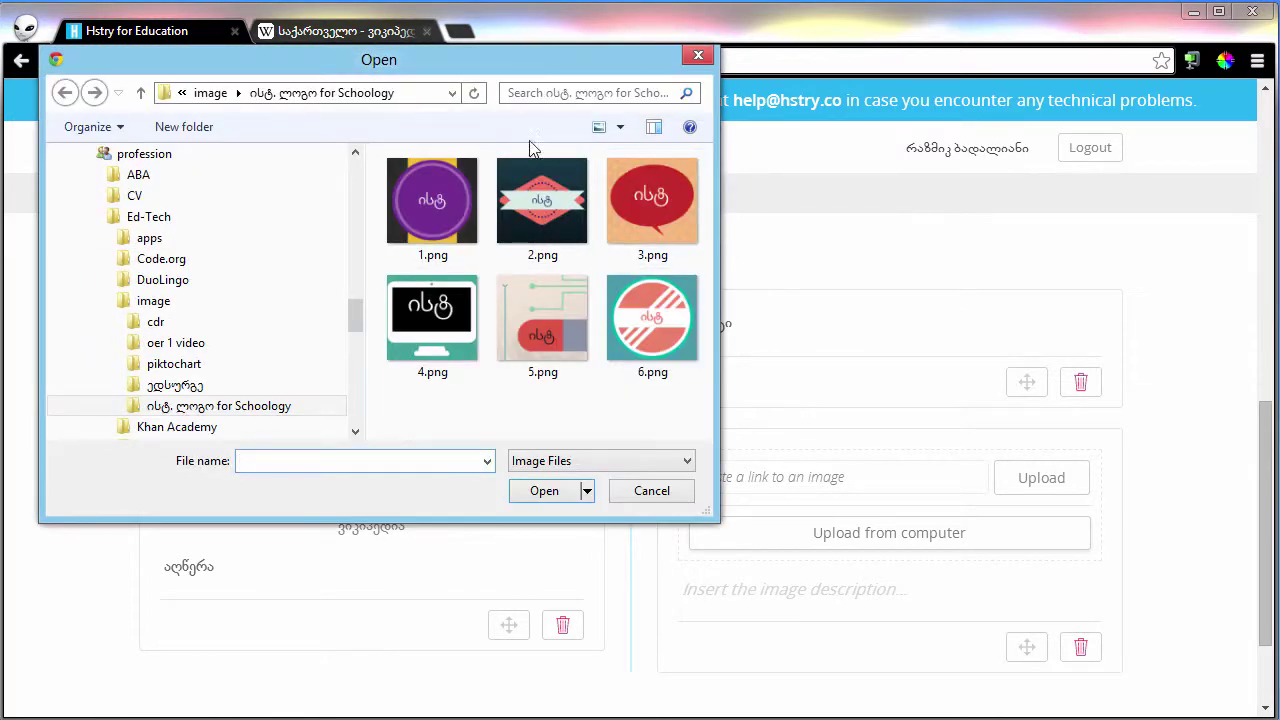
{"action": "left_click", "coordinate": [586, 335]}
{"action": "left_click", "coordinate": [543, 490]}
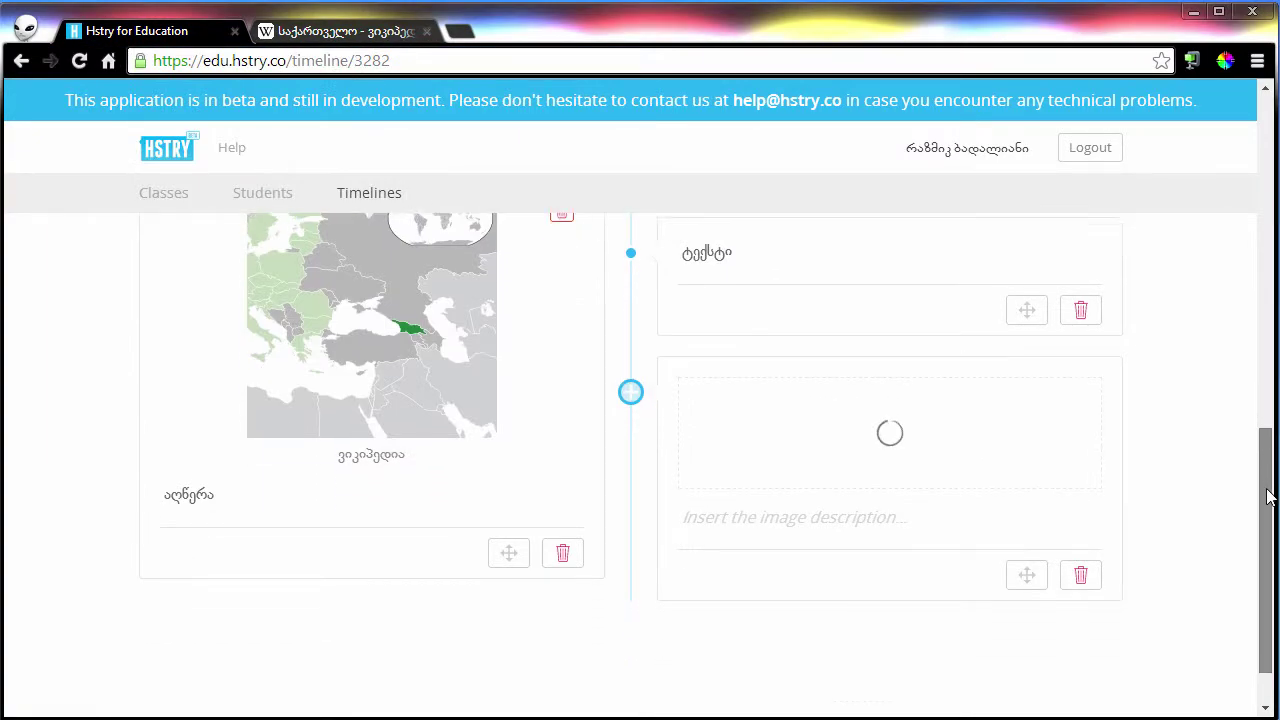
- Set the second image's credits to "წყარო" and its description to "აღწერა"
{"action": "scroll", "coordinate": [1267, 497], "scroll_direction": "down", "scroll_amount": 1}
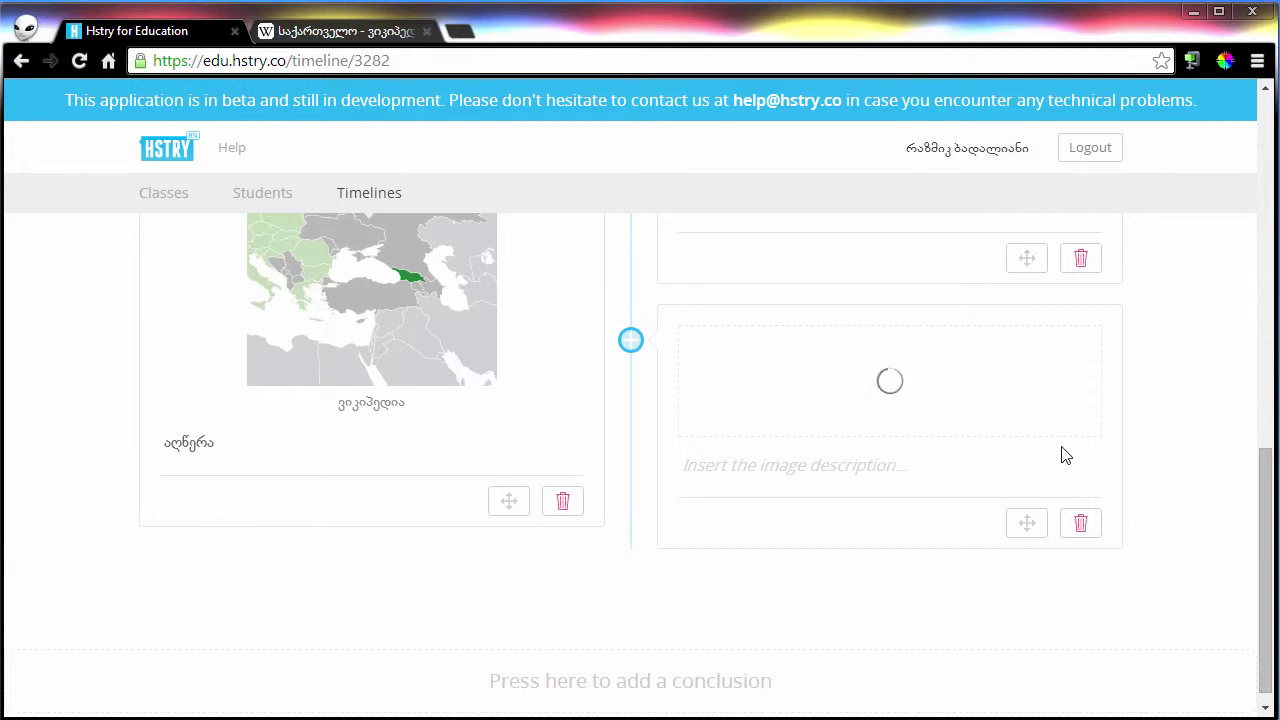
{"action": "left_click", "coordinate": [881, 510]}
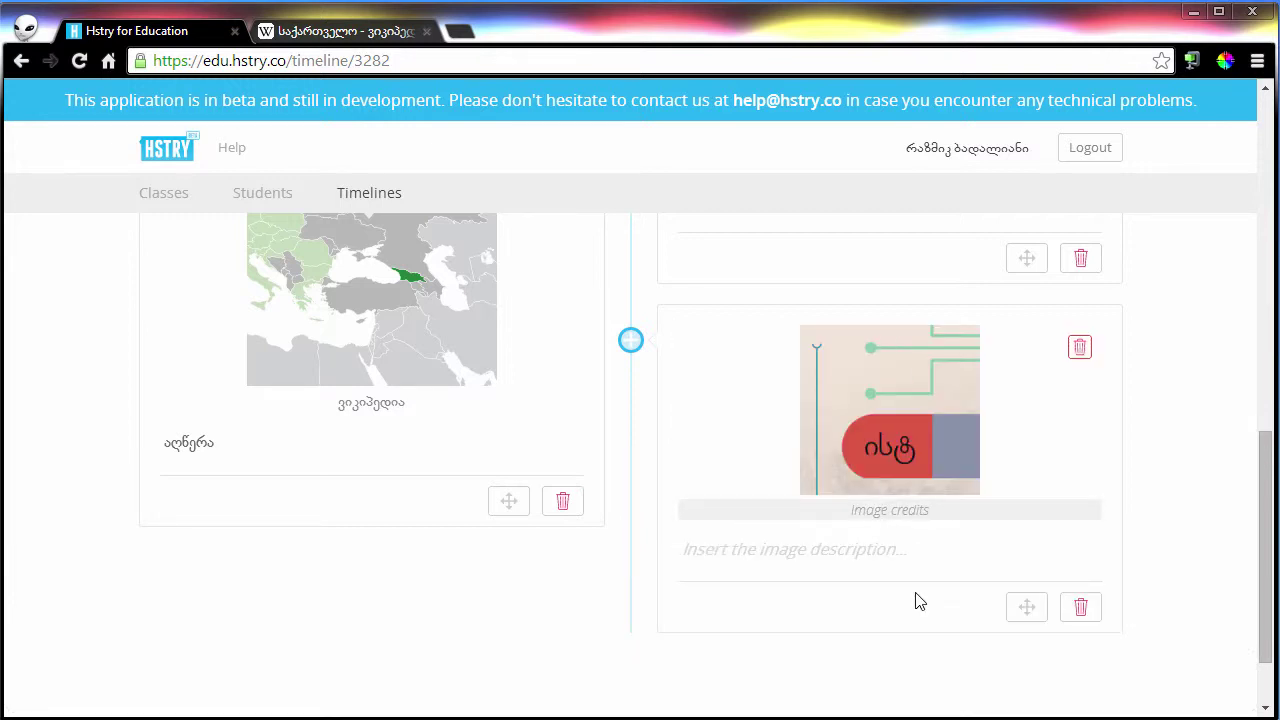
{"action": "type", "text": "წყარო"}
{"action": "key", "text": "Tab"}
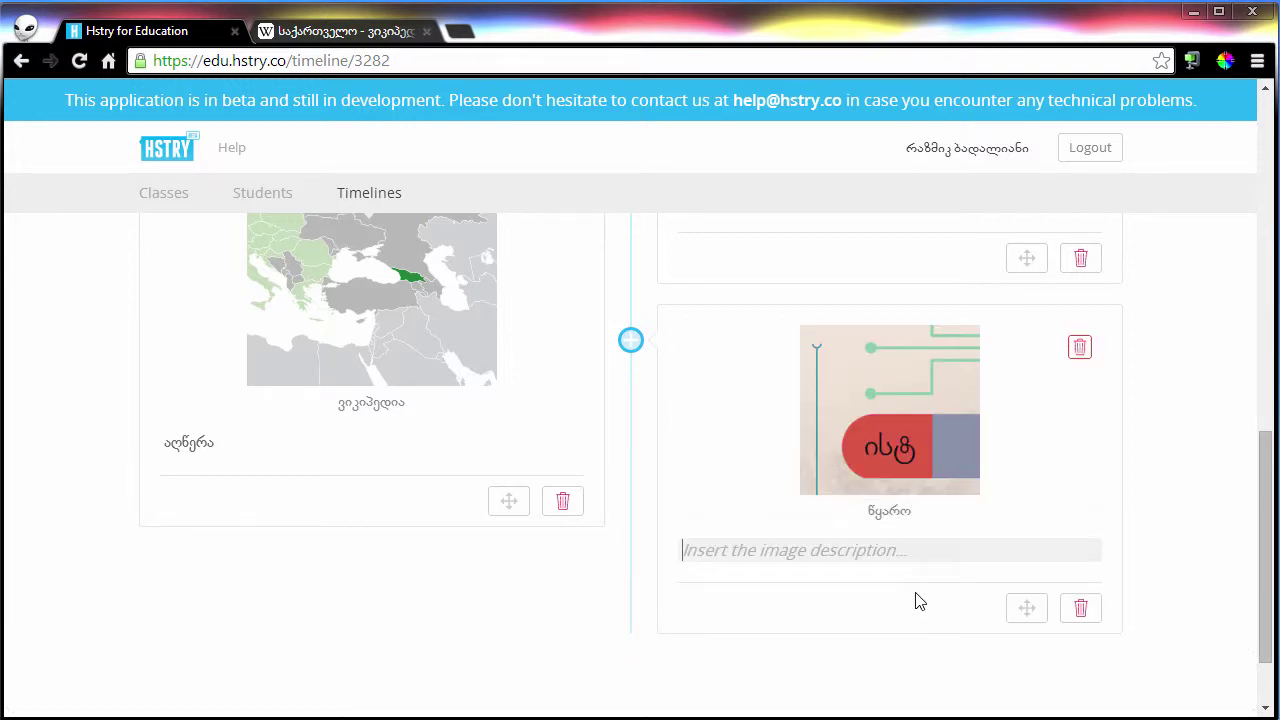
{"action": "type", "text": "აღწერა"}
{"action": "key", "text": "Tab"}
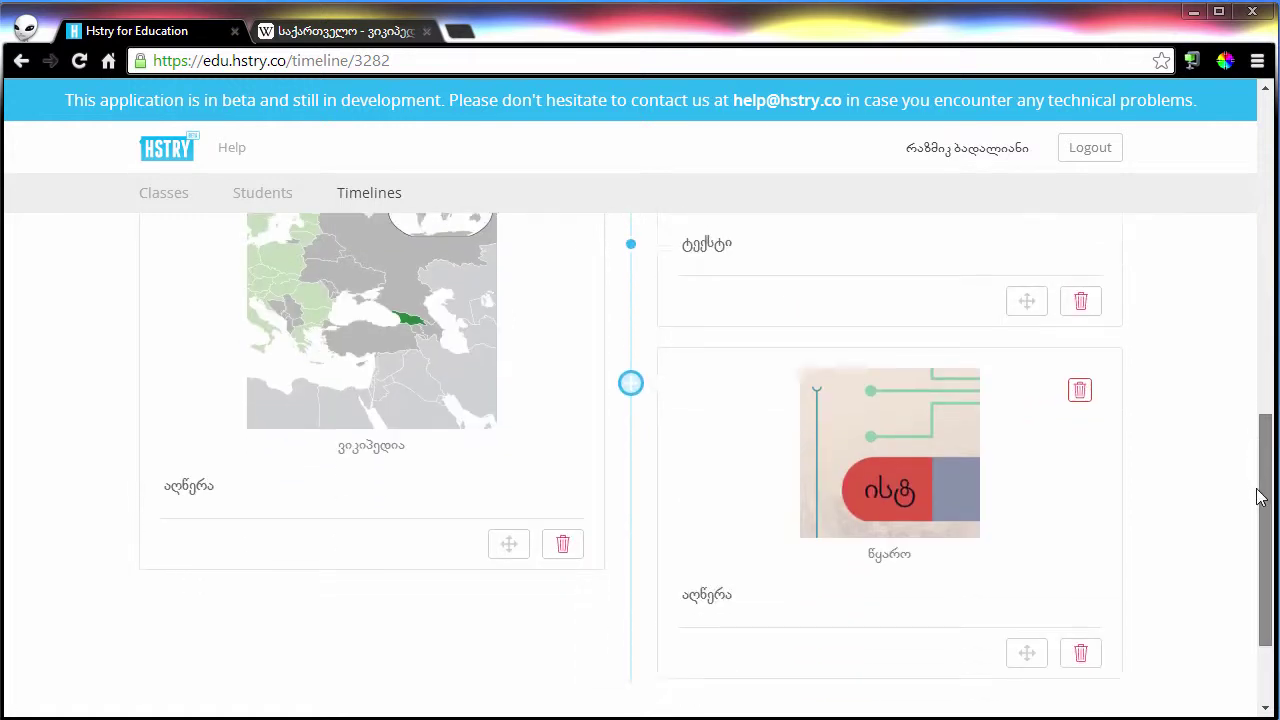
{"action": "left_click", "coordinate": [737, 520]}
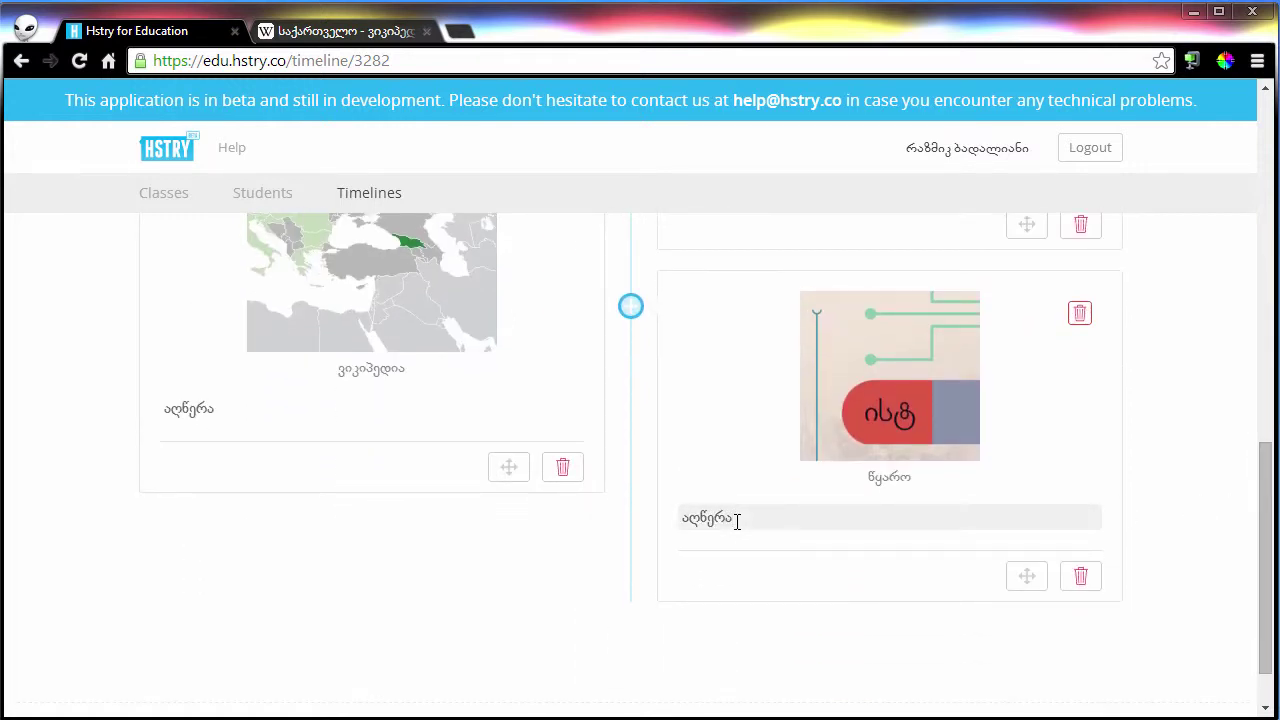
- Add a video block to the timeline after the second image block
{"action": "left_click_drag", "start_coordinate": [1268, 480], "coordinate": [1266, 432]}
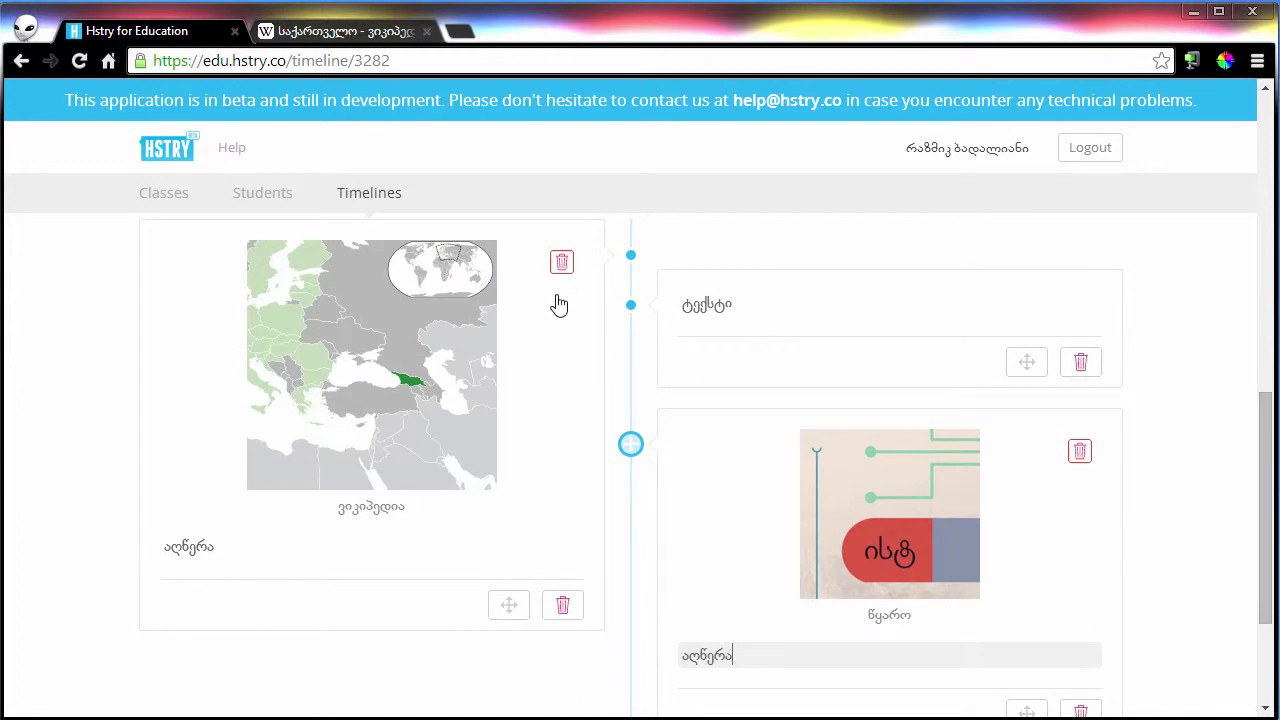
{"action": "scroll", "coordinate": [1268, 470], "scroll_direction": "down", "scroll_amount": 2}
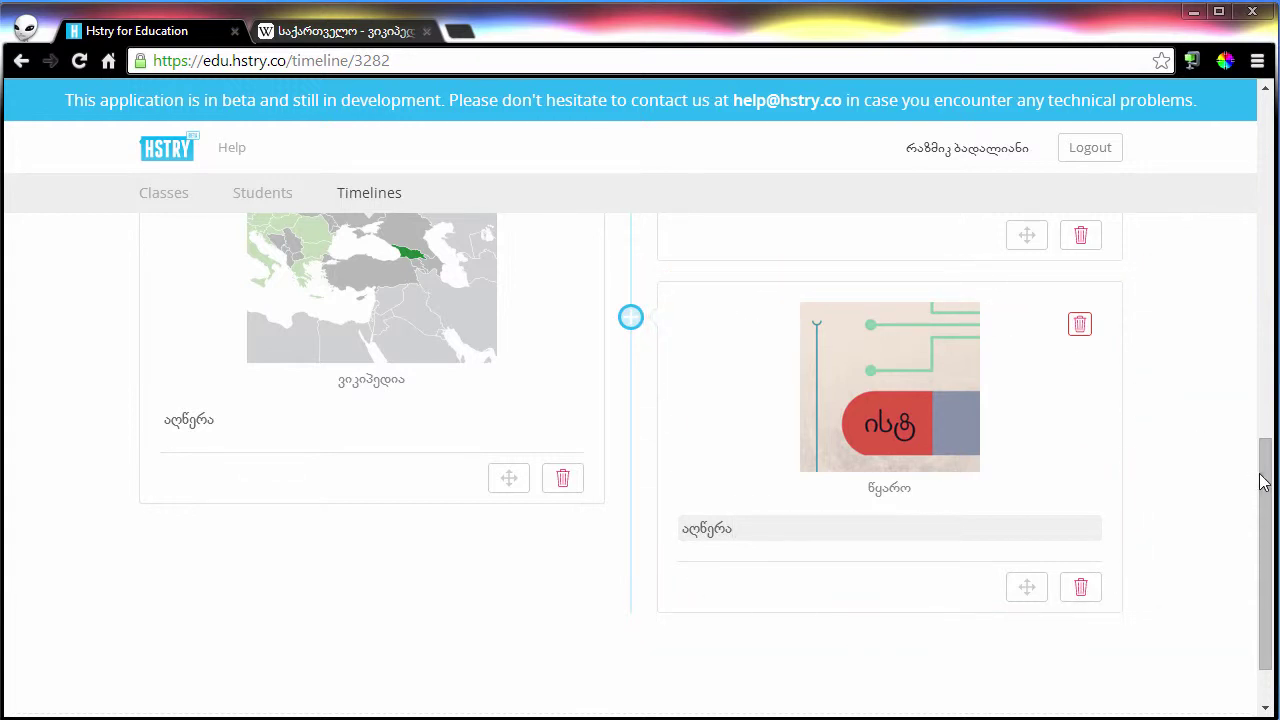
{"action": "left_click_drag", "start_coordinate": [1262, 466], "coordinate": [1262, 514]}
{"action": "left_click", "coordinate": [636, 241]}
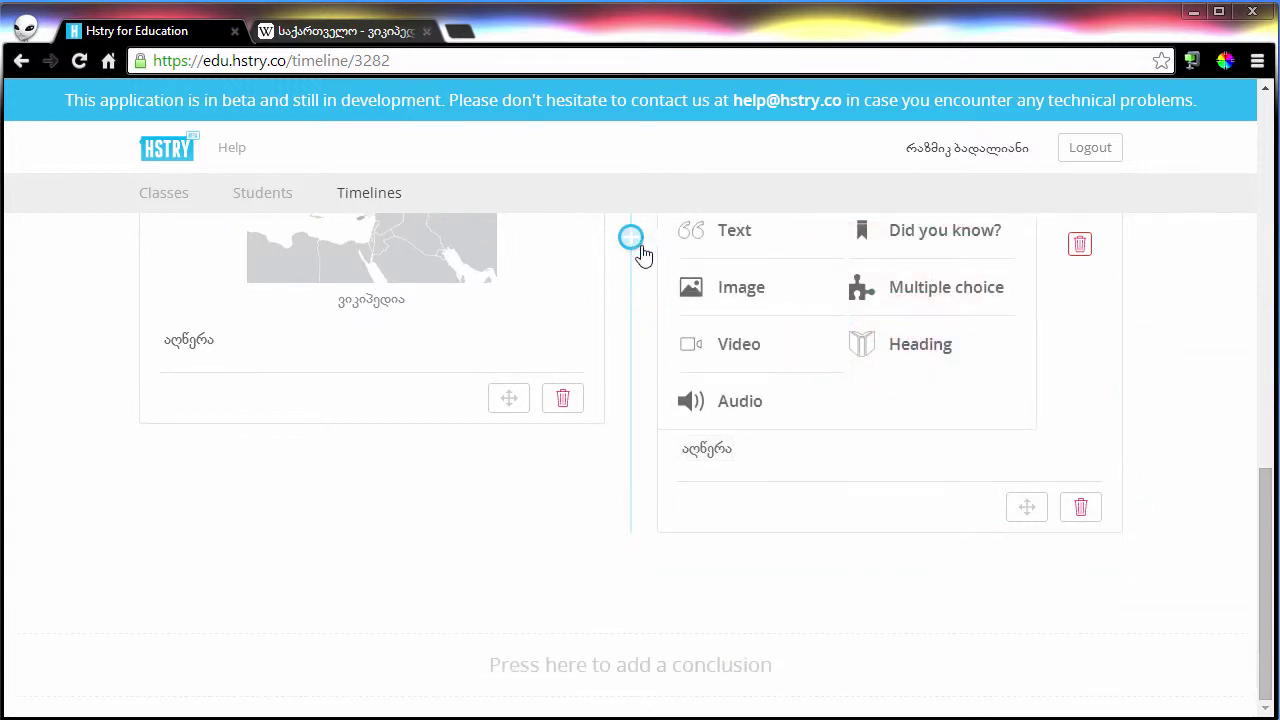
{"action": "left_click", "coordinate": [743, 347]}
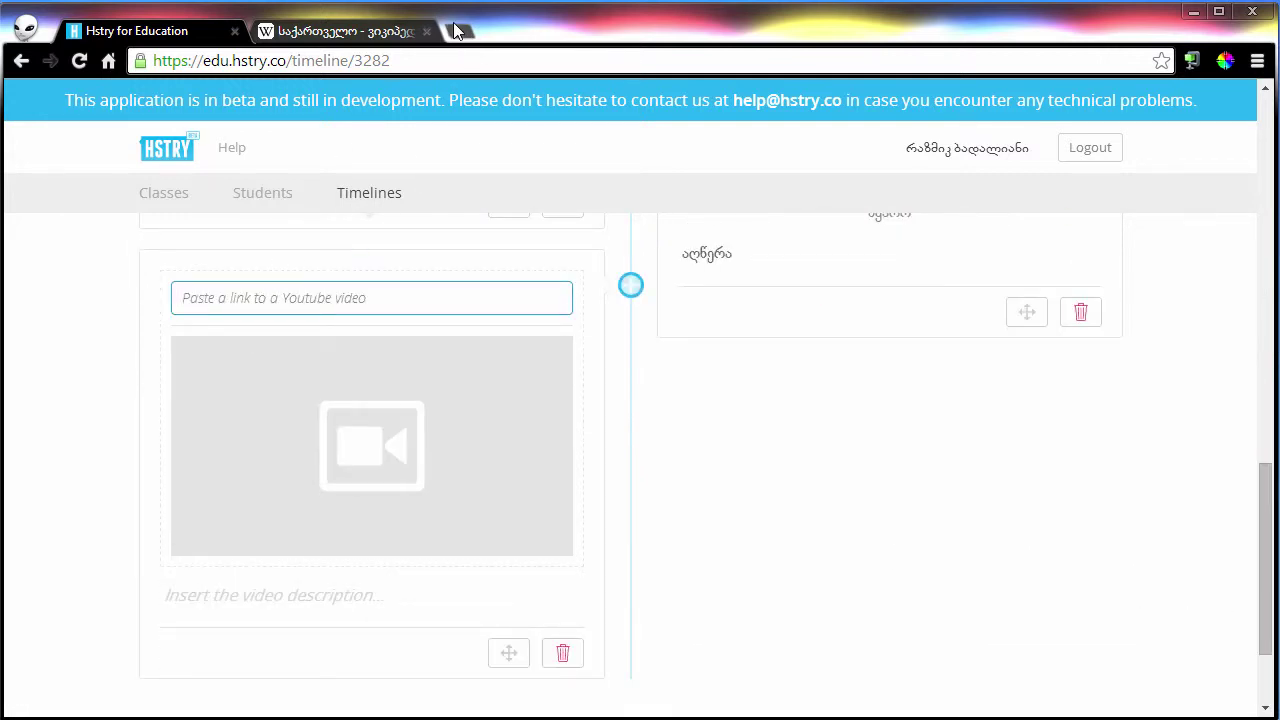
- Open YouTube in a new browser tab and search for "საქართველო"
{"action": "left_click", "coordinate": [460, 31]}
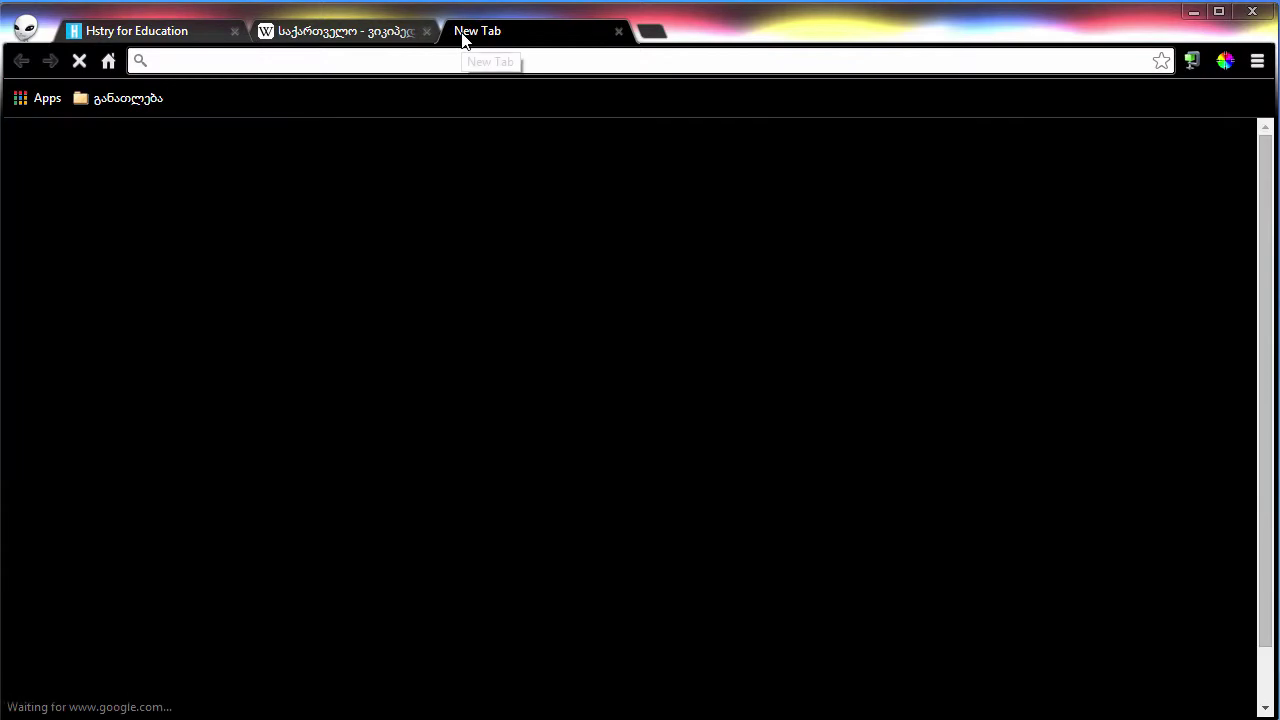
{"action": "left_click", "coordinate": [27, 106]}
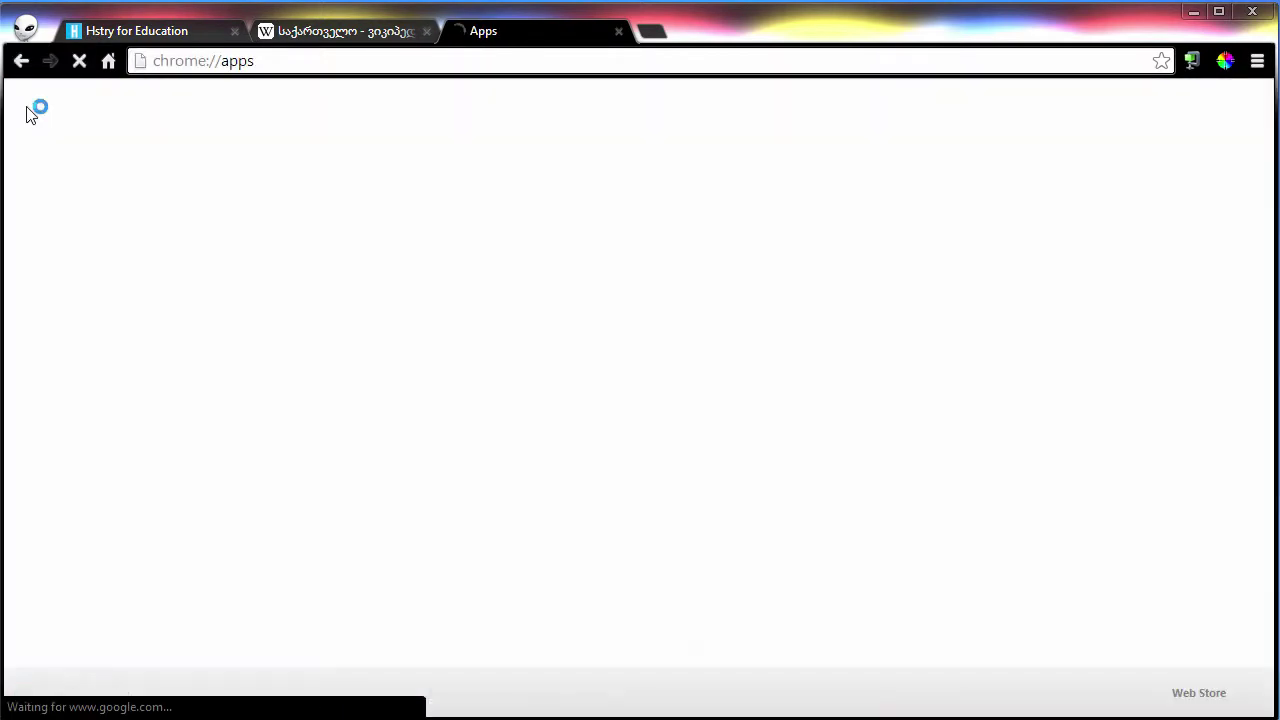
{"action": "left_click", "coordinate": [30, 113]}
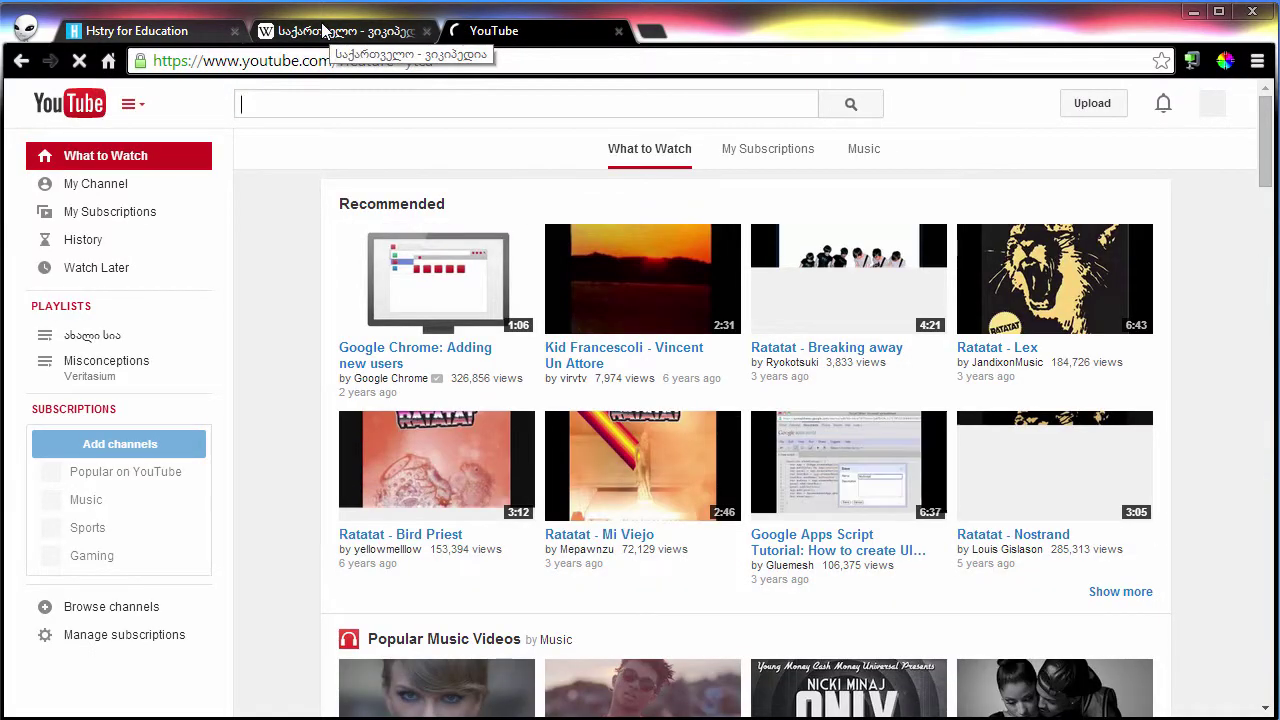
{"action": "left_click", "coordinate": [301, 103]}
{"action": "type", "text": "საქართველო"}
{"action": "key", "text": "Return"}
- Open the video "Best of Georgia - აღმოაჩინე საქართველო - Грузия", pause it, and paste its link into the Hstry video block
{"action": "left_click", "coordinate": [543, 214]}
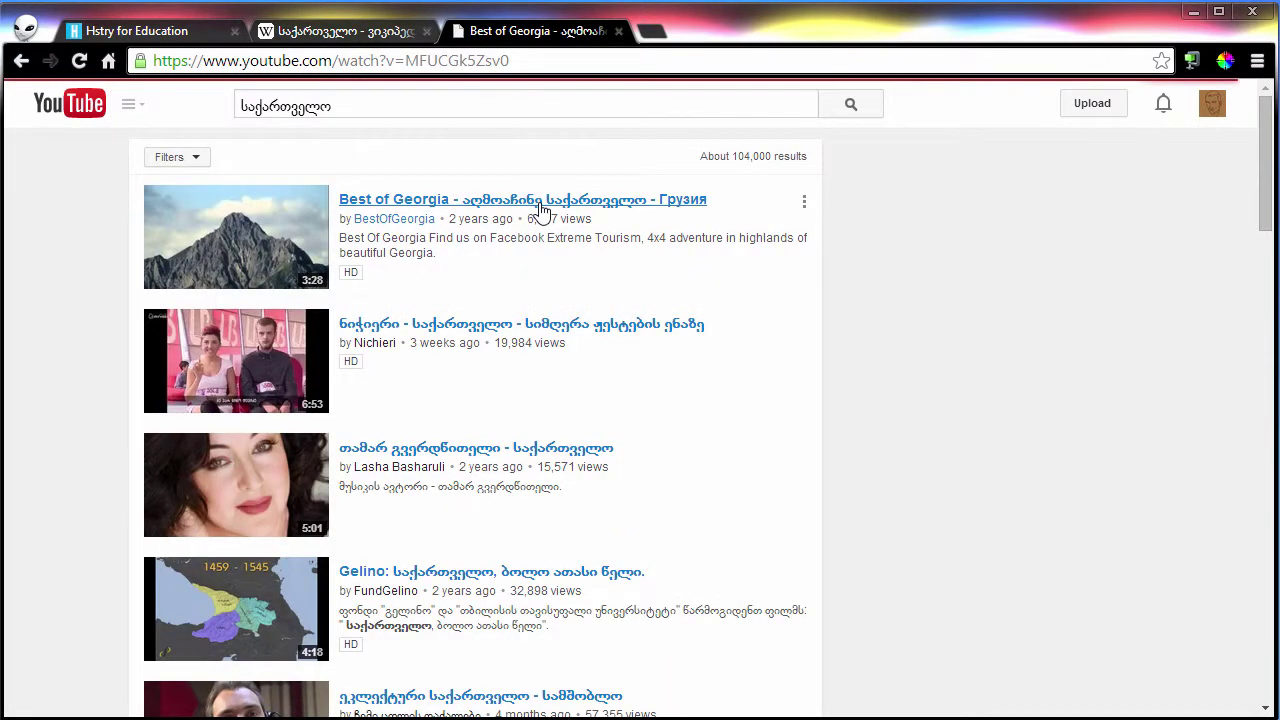
{"action": "left_click", "coordinate": [397, 294]}
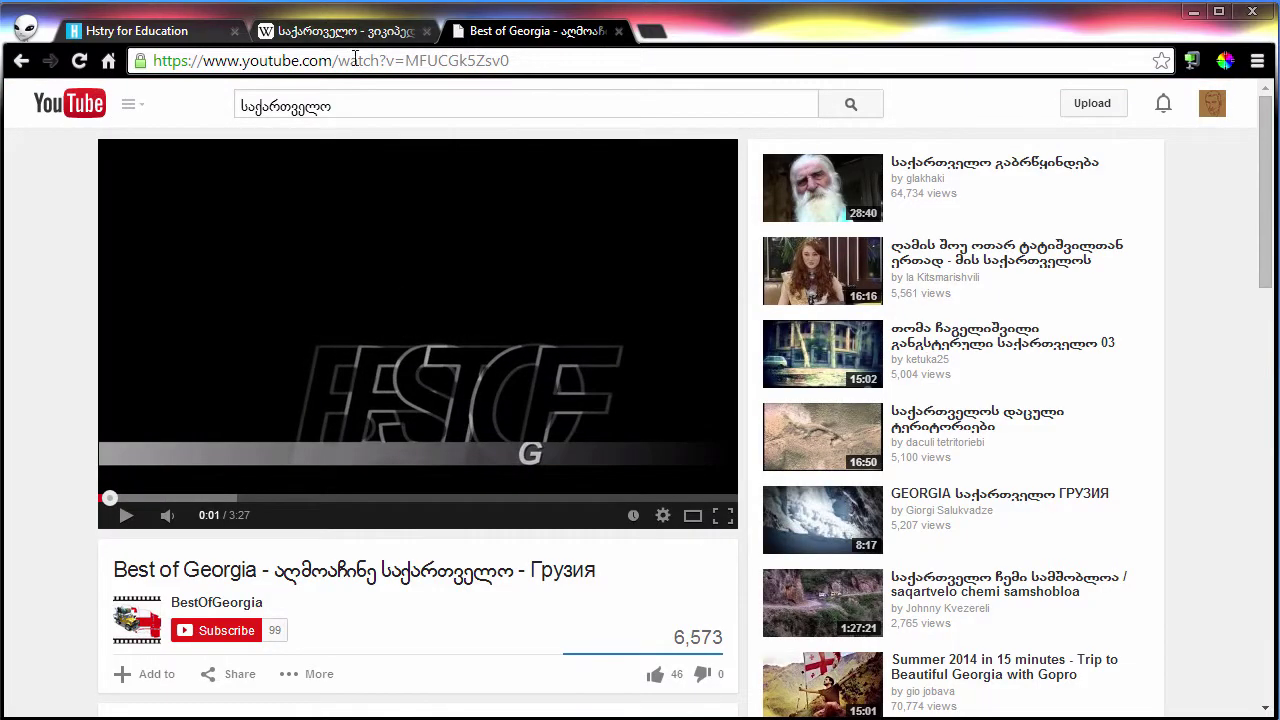
{"action": "key", "text": "ctrl+1"}
{"action": "type", "text": "https://www.youtube.com/watch?v=MFUCGk5Zsv0"}
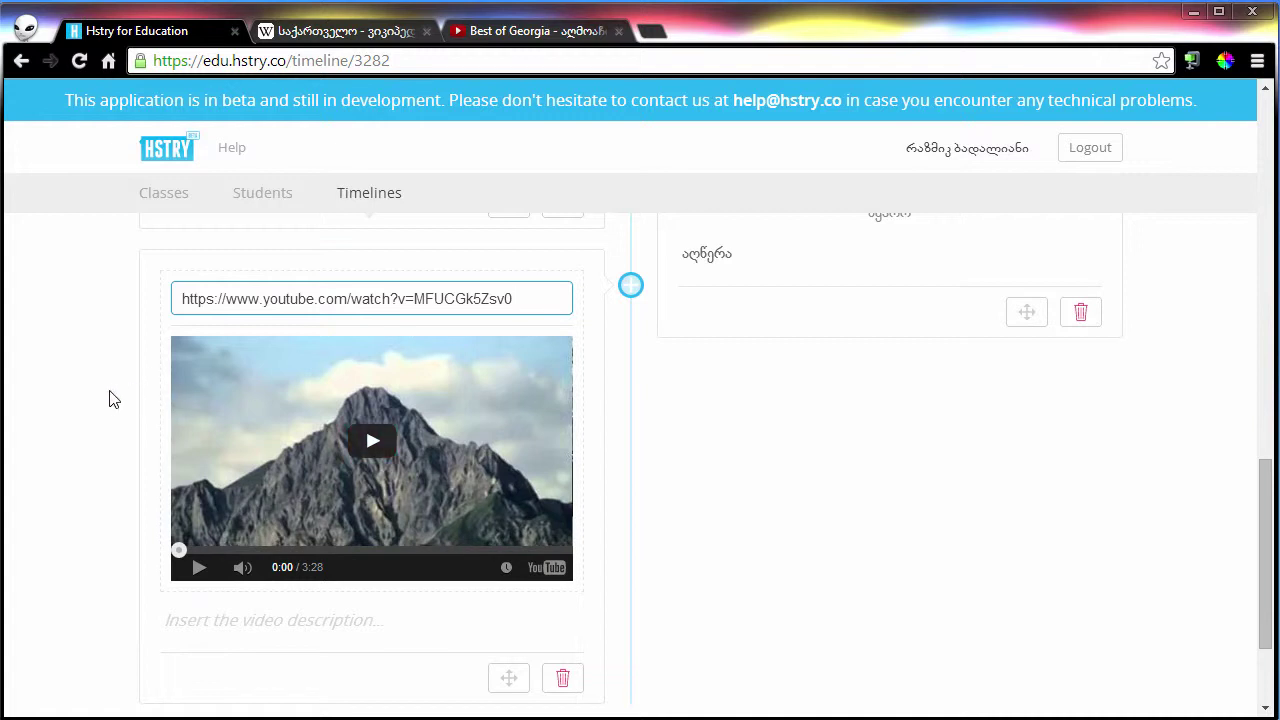
- Set the video block's description to "ვიდეოს აღწერა"
{"action": "scroll", "coordinate": [150, 470], "scroll_direction": "down", "scroll_amount": 1}
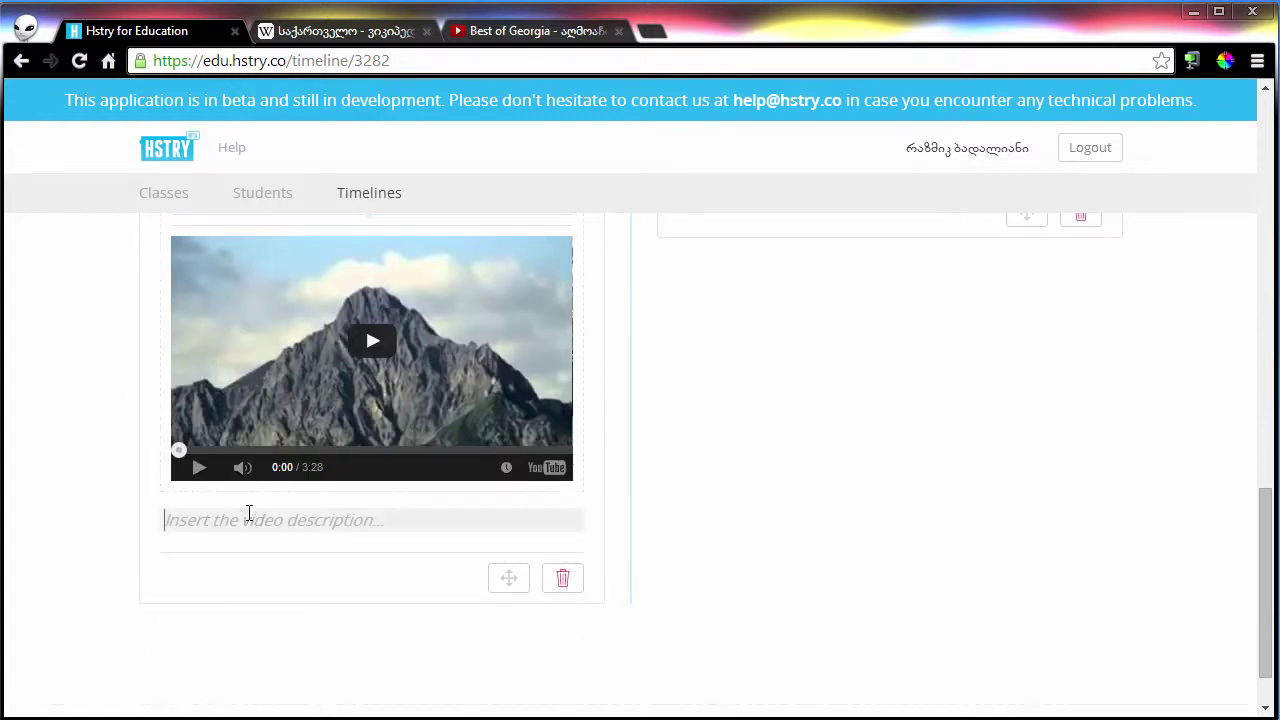
{"action": "left_click", "coordinate": [216, 527]}
- Add an audio block to the timeline after the video block
{"action": "scroll", "coordinate": [727, 509], "scroll_direction": "up", "scroll_amount": 2}
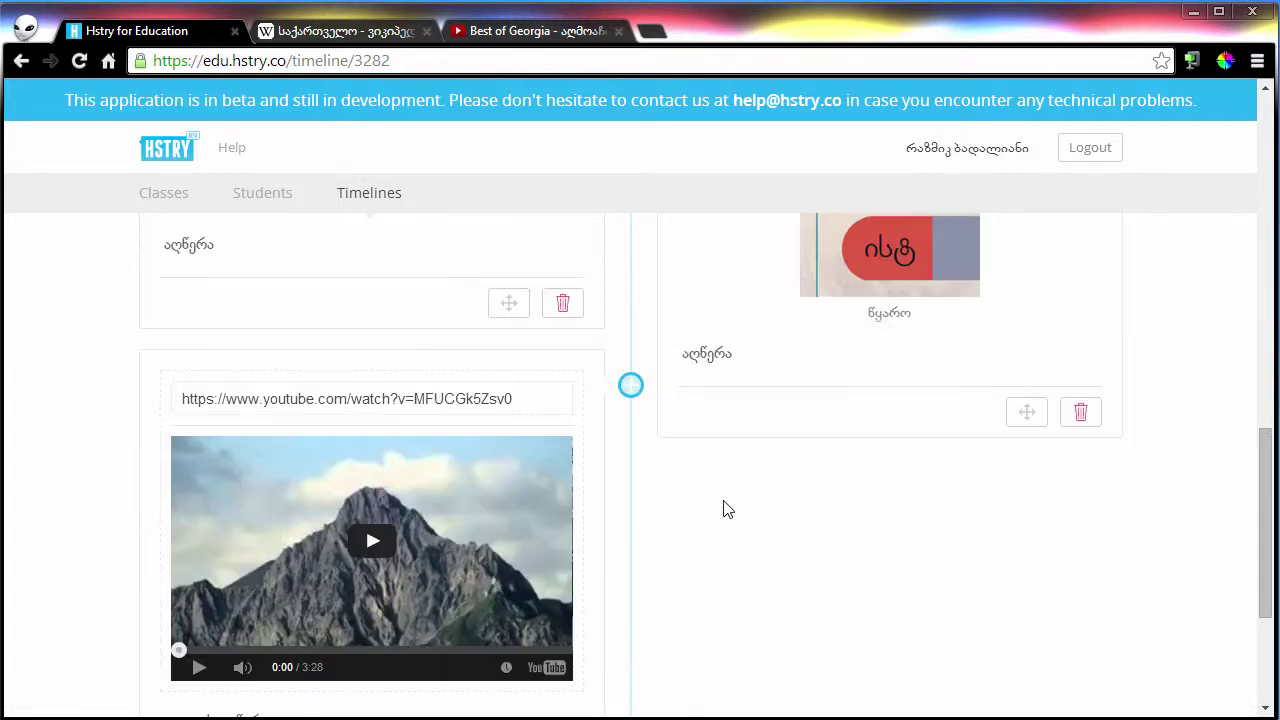
{"action": "left_click", "coordinate": [628, 398]}
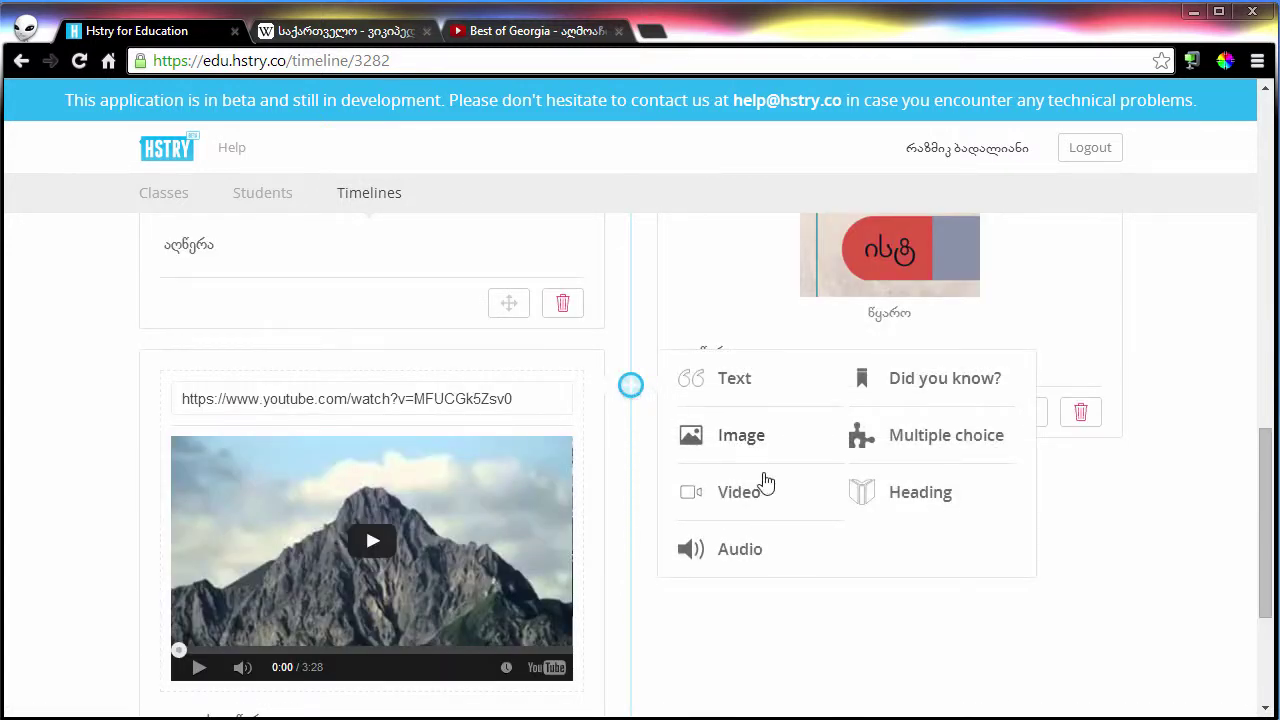
{"action": "left_click", "coordinate": [772, 566]}
{"action": "scroll", "coordinate": [766, 560], "scroll_direction": "down", "scroll_amount": 2}
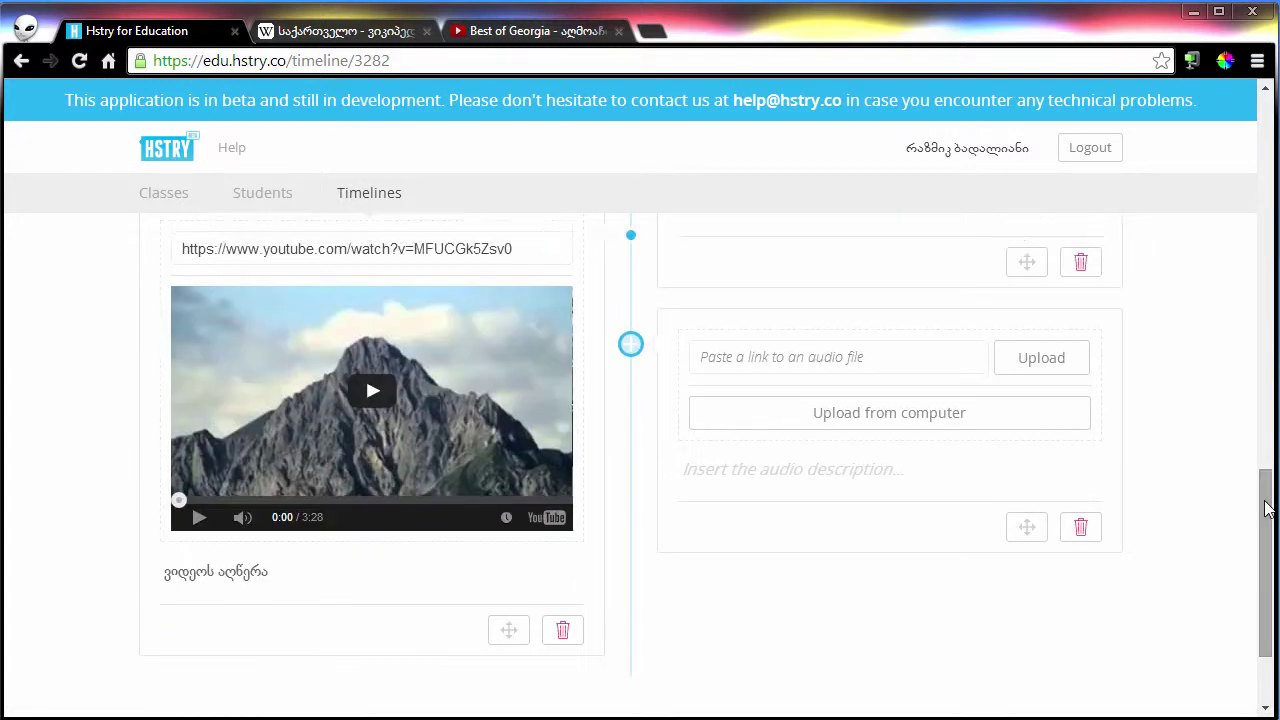
- Upload the file 3+2.mp3 from the computer into the audio block
{"action": "left_click", "coordinate": [890, 362]}
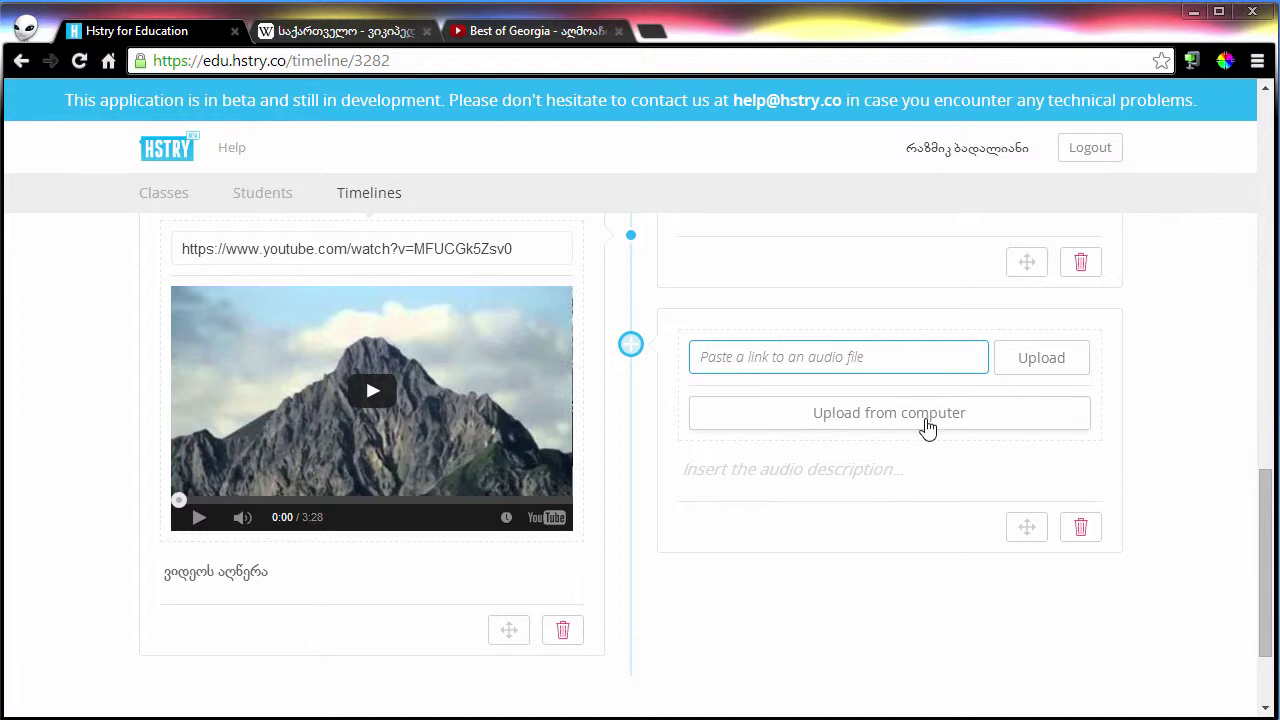
{"action": "left_click", "coordinate": [928, 428]}
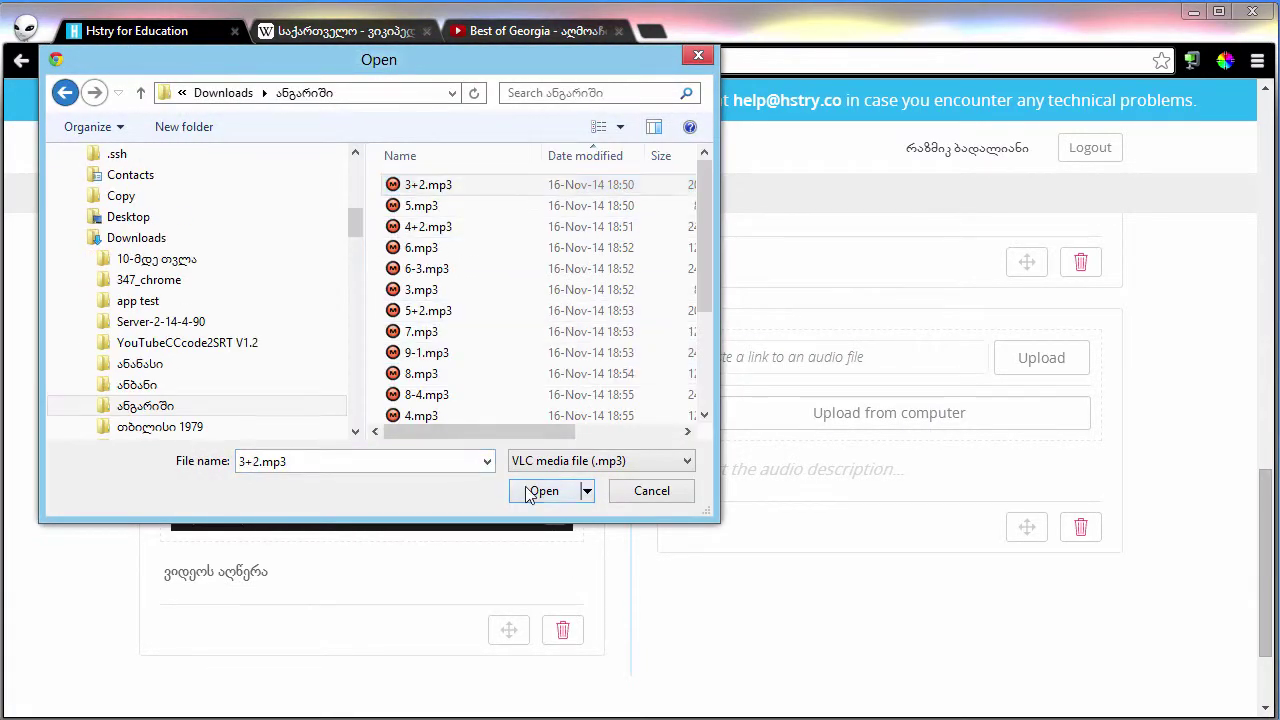
{"action": "left_click", "coordinate": [544, 490]}
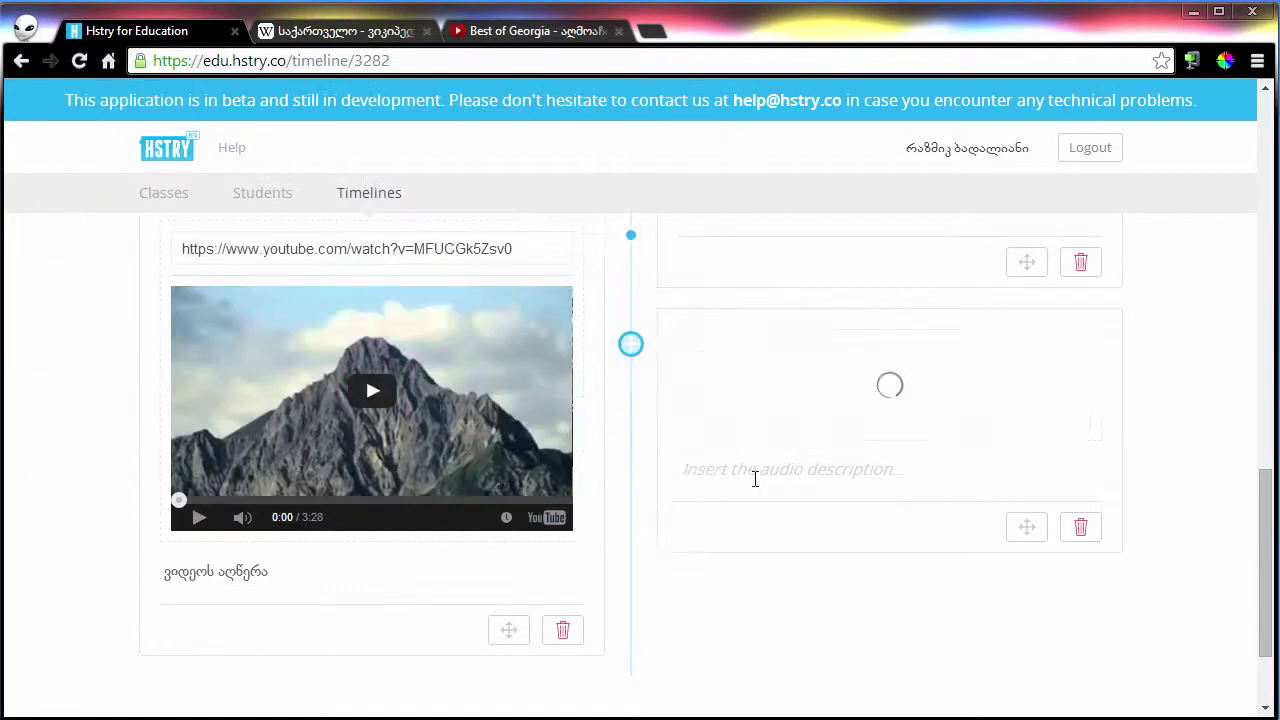
- Set the audio block's title to "აუდიოს სათაური" and its description to "აუდიოს აღწერა"
{"action": "type", "text": "აუდიოს სათაური"}
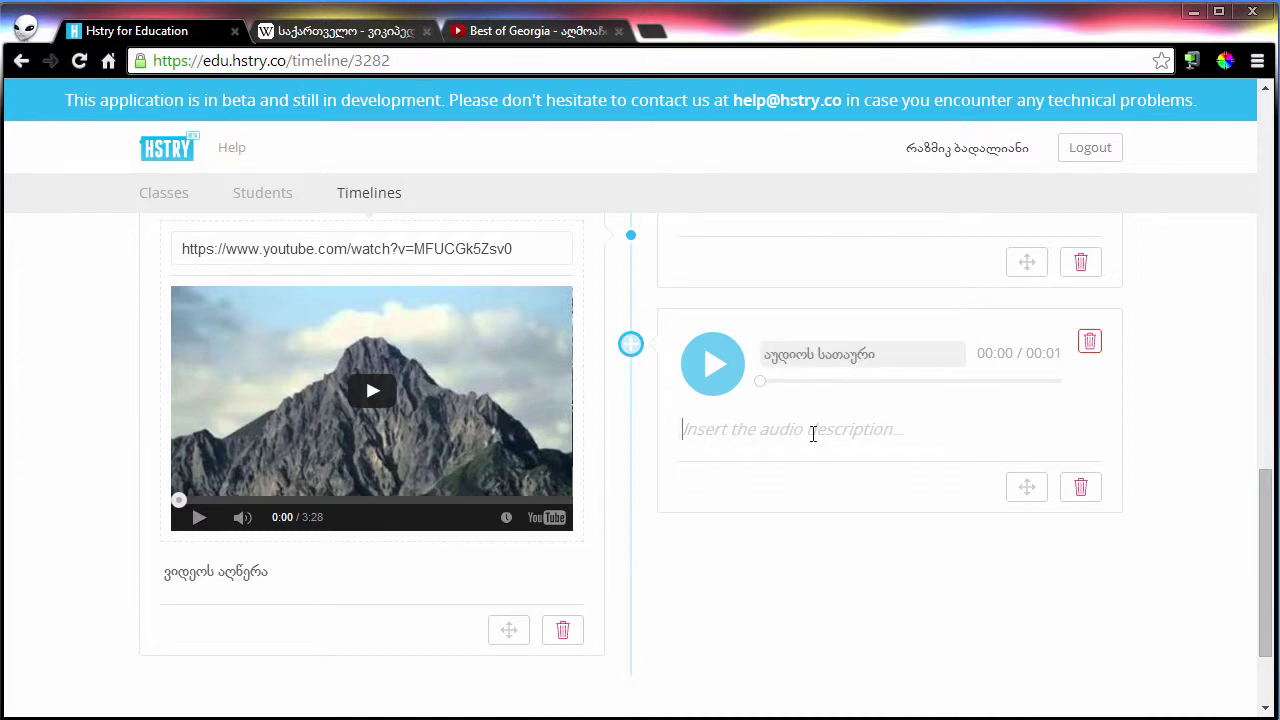
{"action": "left_click", "coordinate": [811, 430]}
{"action": "type", "text": "აუდიოს აღწერა"}
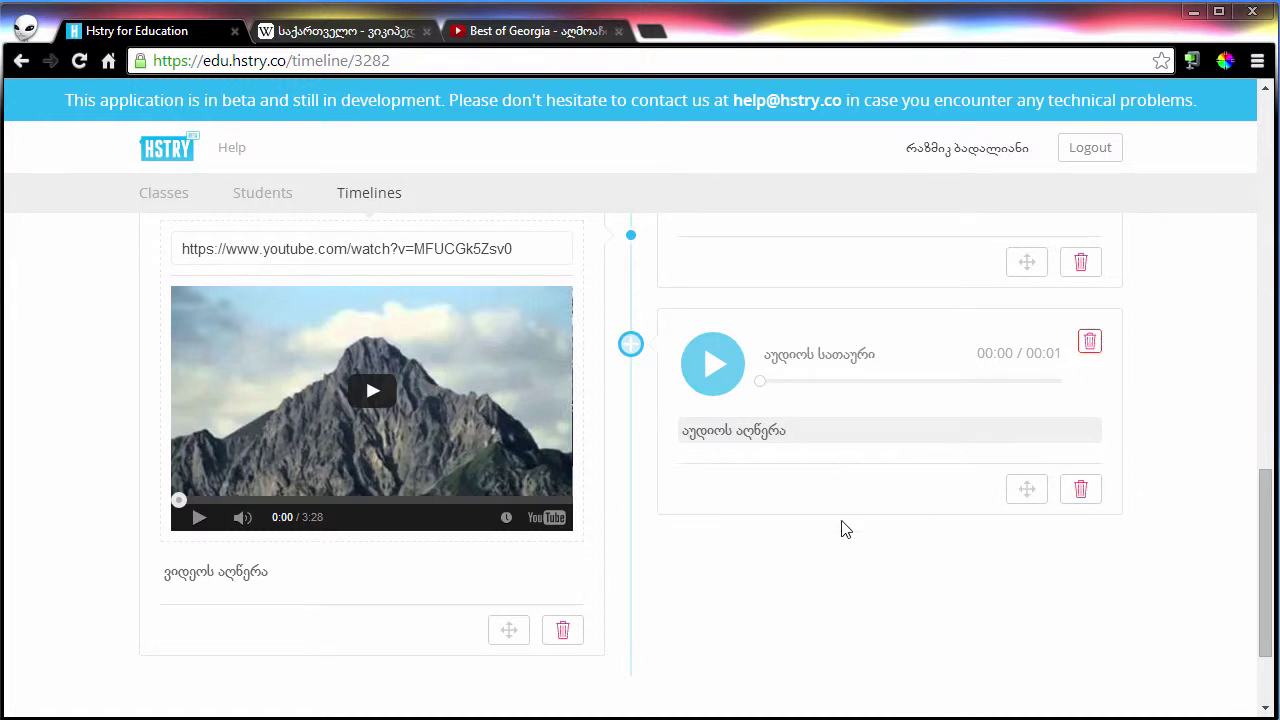
- Add a Did you know? block to the timeline after the audio block
{"action": "left_click", "coordinate": [630, 345]}
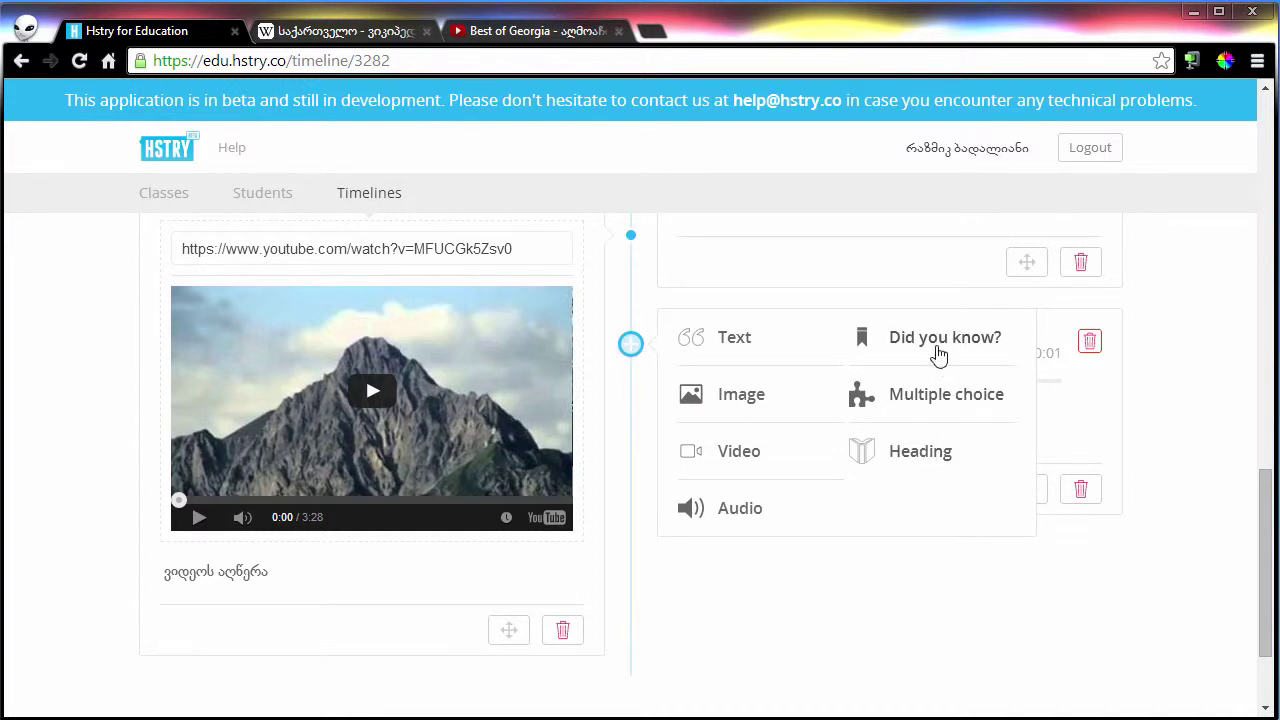
{"action": "left_click", "coordinate": [945, 345]}
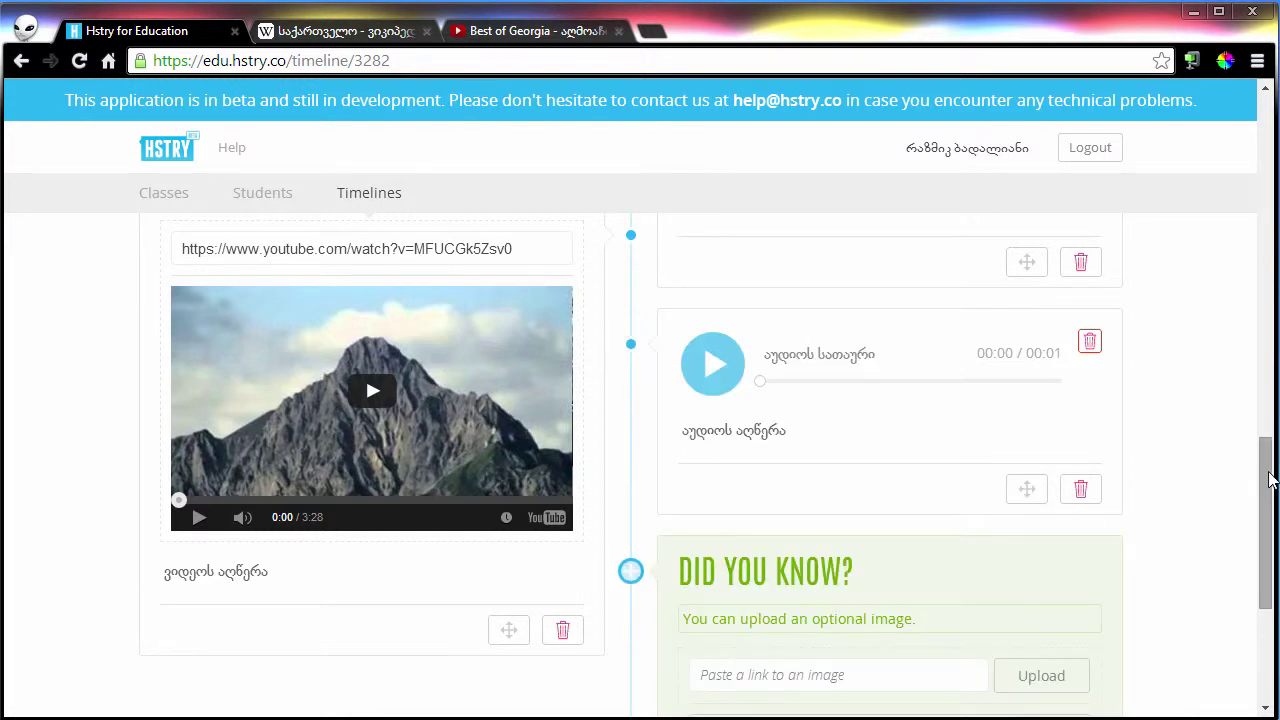
{"action": "left_click_drag", "start_coordinate": [1268, 480], "coordinate": [1268, 549]}
{"action": "left_click_drag", "start_coordinate": [854, 315], "coordinate": [700, 318]}
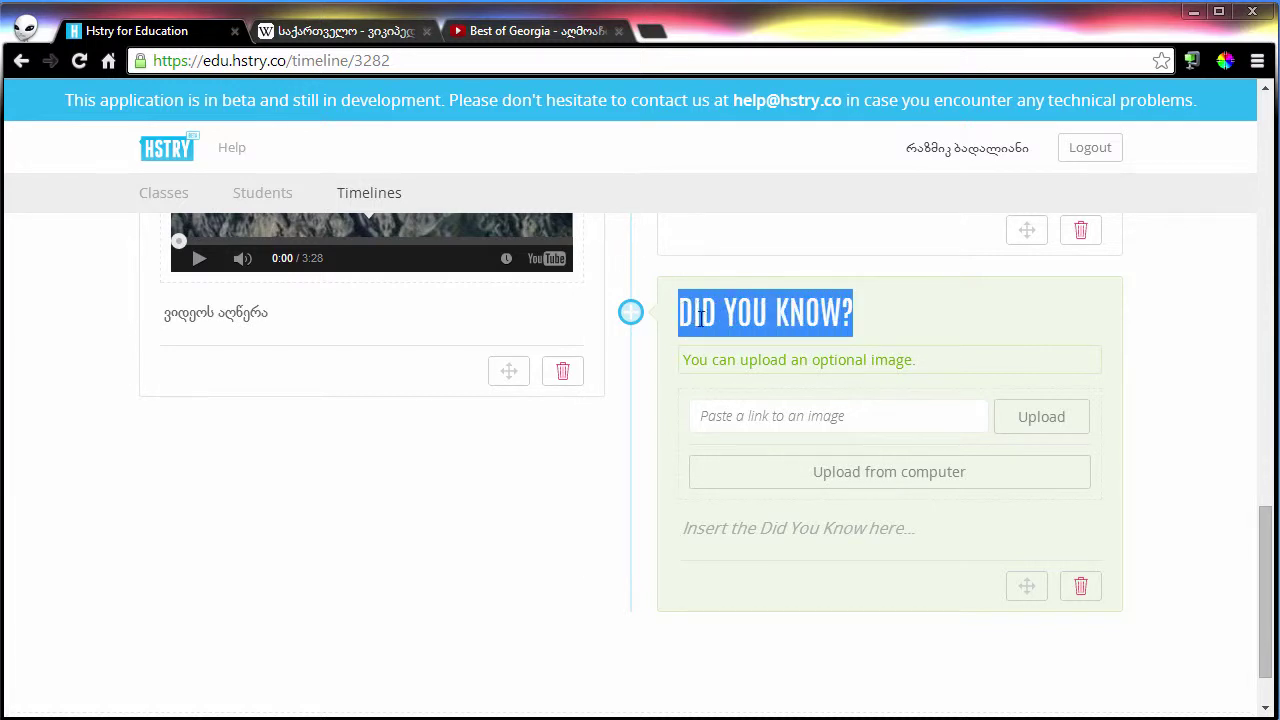
{"action": "left_click", "coordinate": [864, 331]}
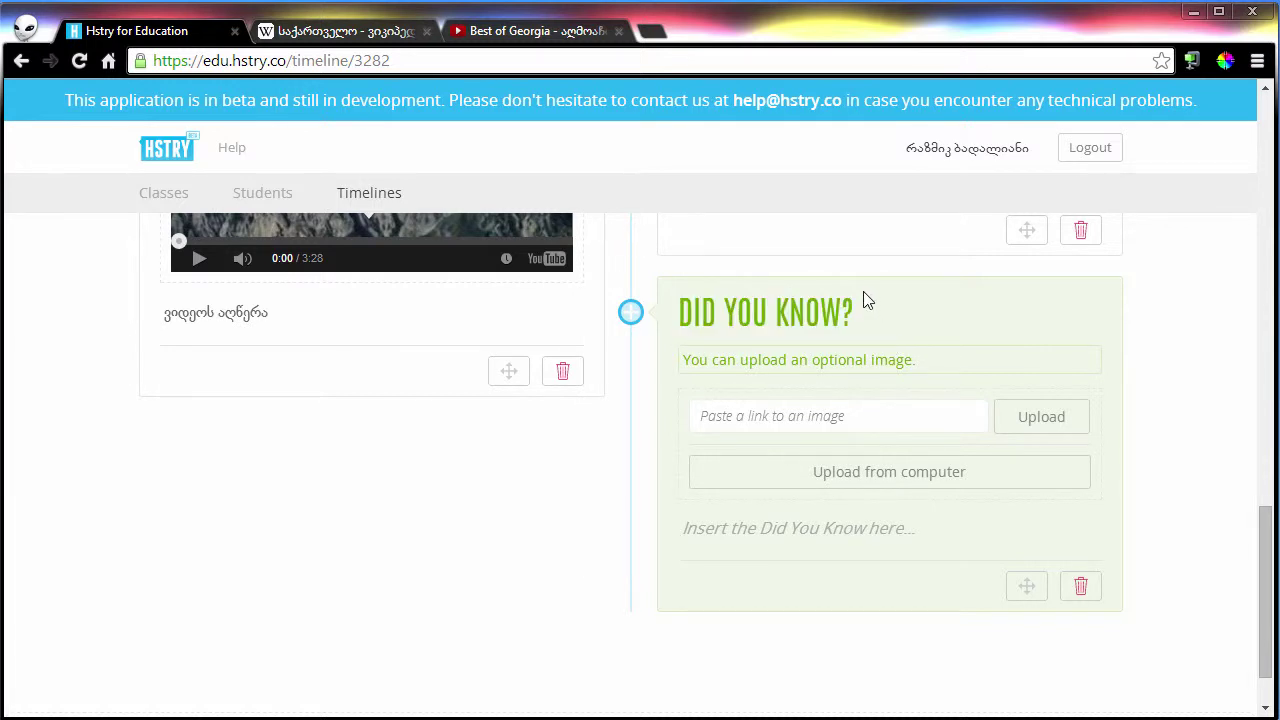
- Upload the cherry picture download.jpg from the Downloads folder into the Did you know? block
{"action": "left_click", "coordinate": [892, 418]}
{"action": "left_click", "coordinate": [893, 482]}
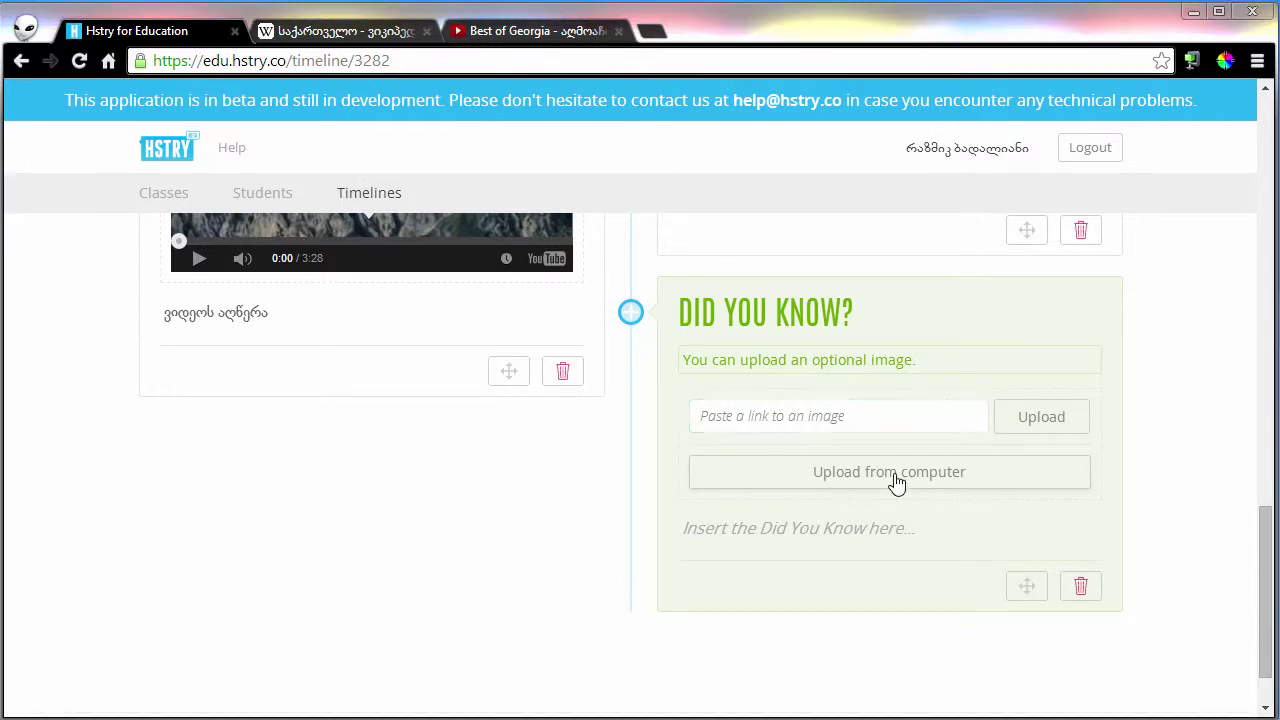
{"action": "left_click_drag", "start_coordinate": [355, 280], "coordinate": [354, 195]}
{"action": "left_click", "coordinate": [126, 225]}
{"action": "left_click", "coordinate": [480, 242]}
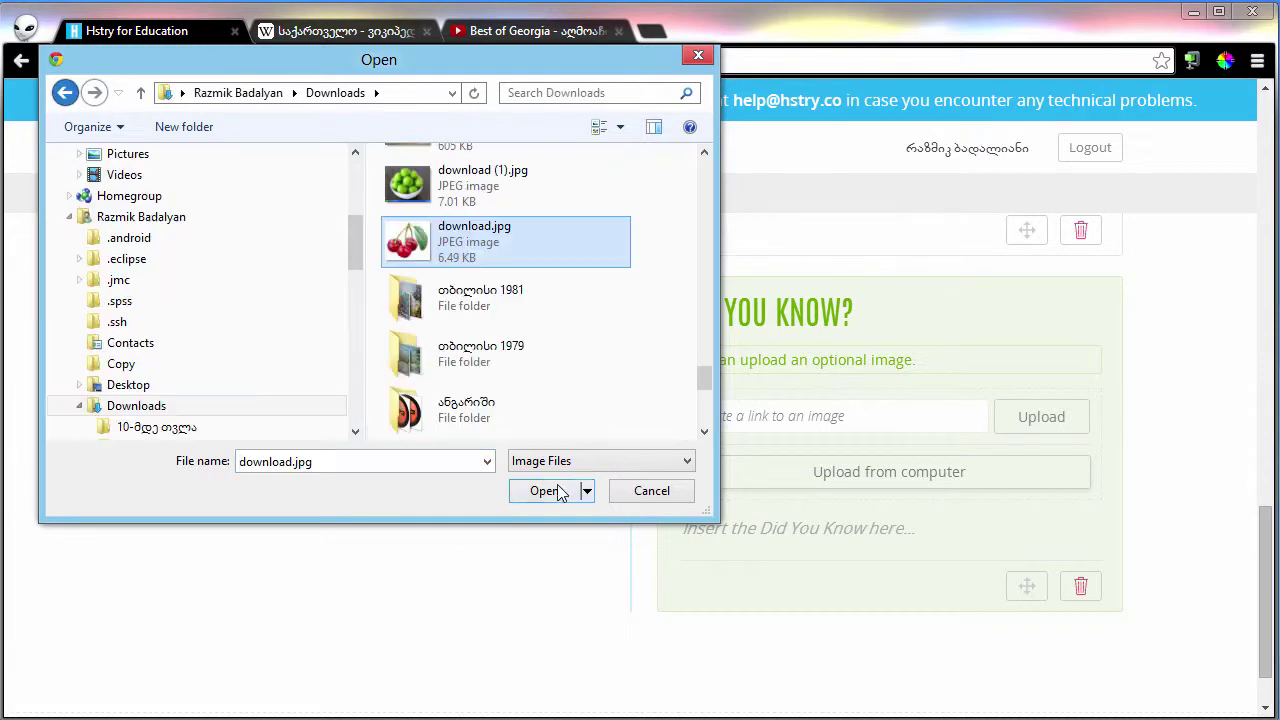
{"action": "left_click", "coordinate": [544, 490]}
- Set the cherry picture's image credits to "წყარო" and the Did you know? text to "ტექსტი"
{"action": "scroll", "coordinate": [858, 472], "scroll_direction": "down", "scroll_amount": 2}
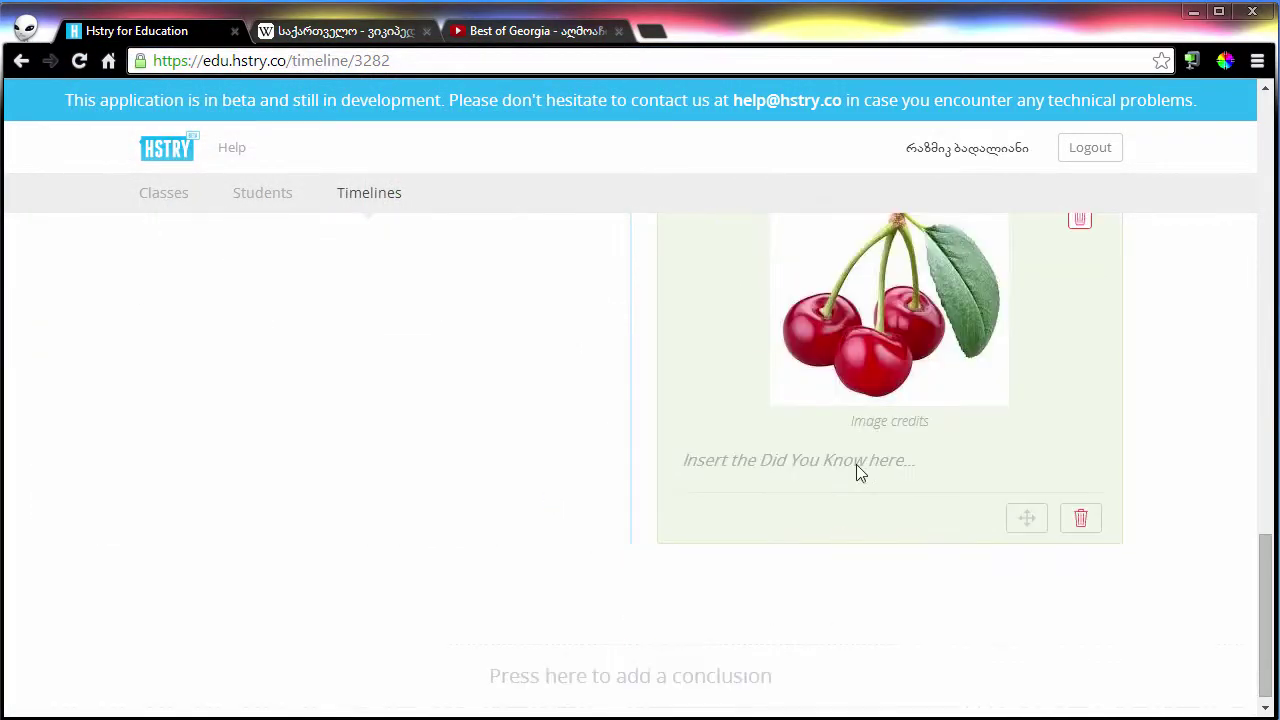
{"action": "left_click", "coordinate": [879, 418]}
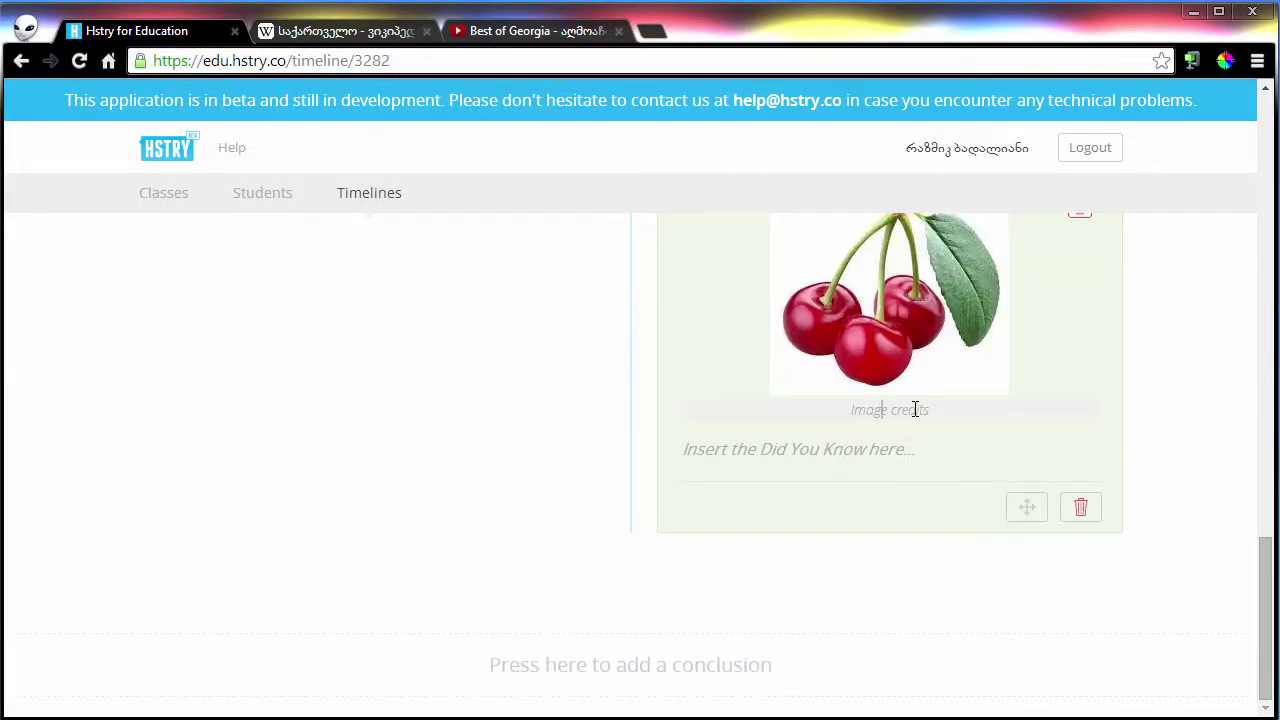
{"action": "type", "text": "6ყარო"}
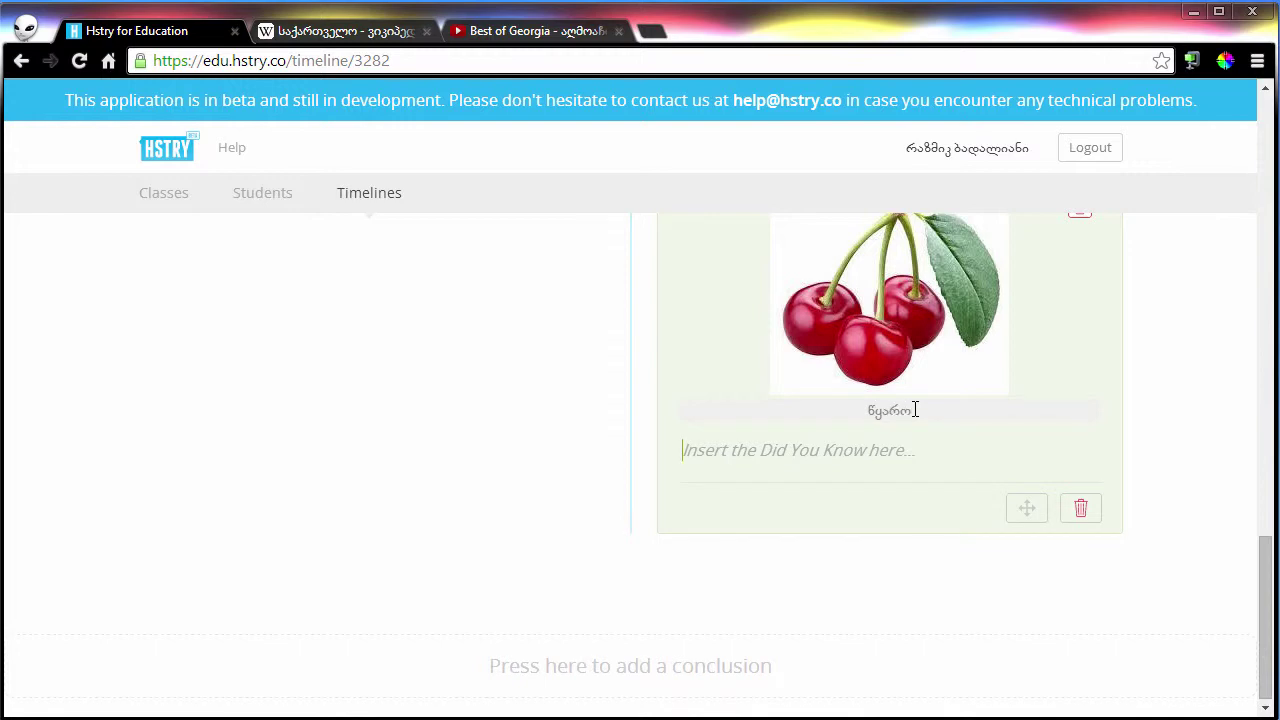
{"action": "type", "text": "ალუბალი"}
- Look over the text, image, video, audio and Did you know? blocks already placed on the timeline
{"action": "scroll", "coordinate": [914, 409], "scroll_direction": "up", "scroll_amount": 4}
{"action": "scroll", "coordinate": [865, 516], "scroll_direction": "down", "scroll_amount": 2}
{"action": "scroll", "coordinate": [865, 516], "scroll_direction": "up", "scroll_amount": 3}
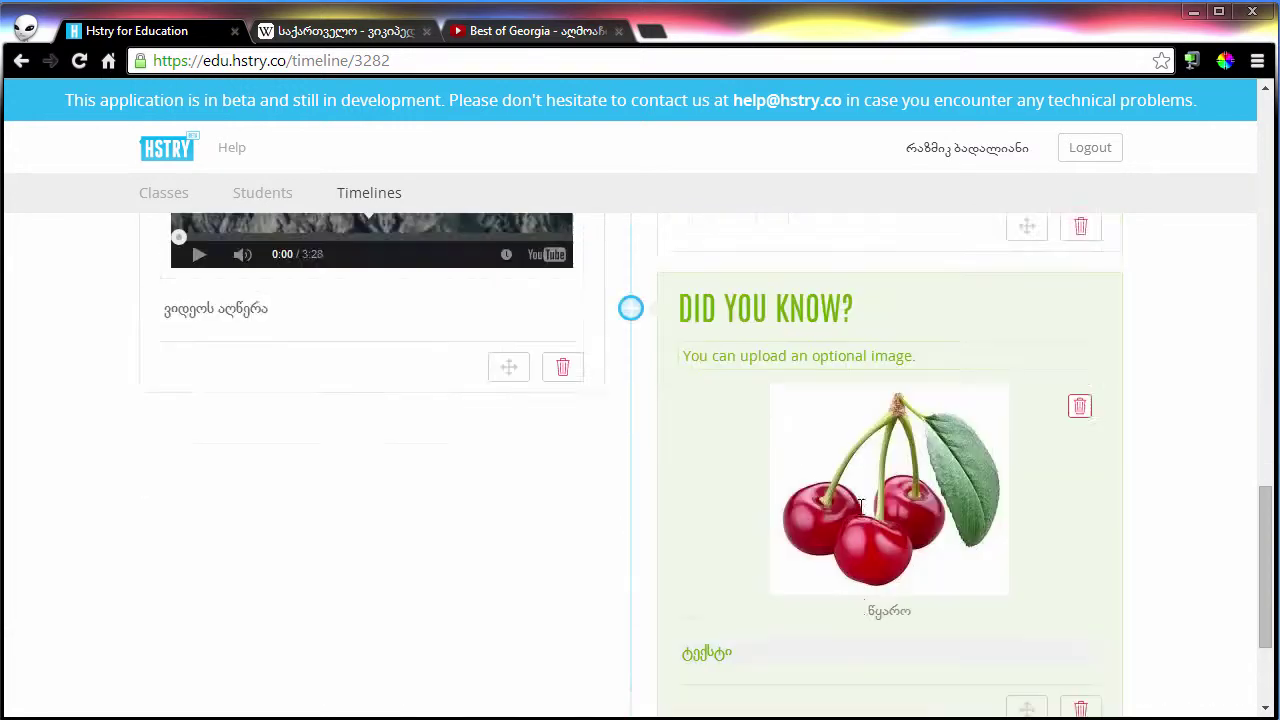
{"action": "scroll", "coordinate": [865, 516], "scroll_direction": "up", "scroll_amount": 4}
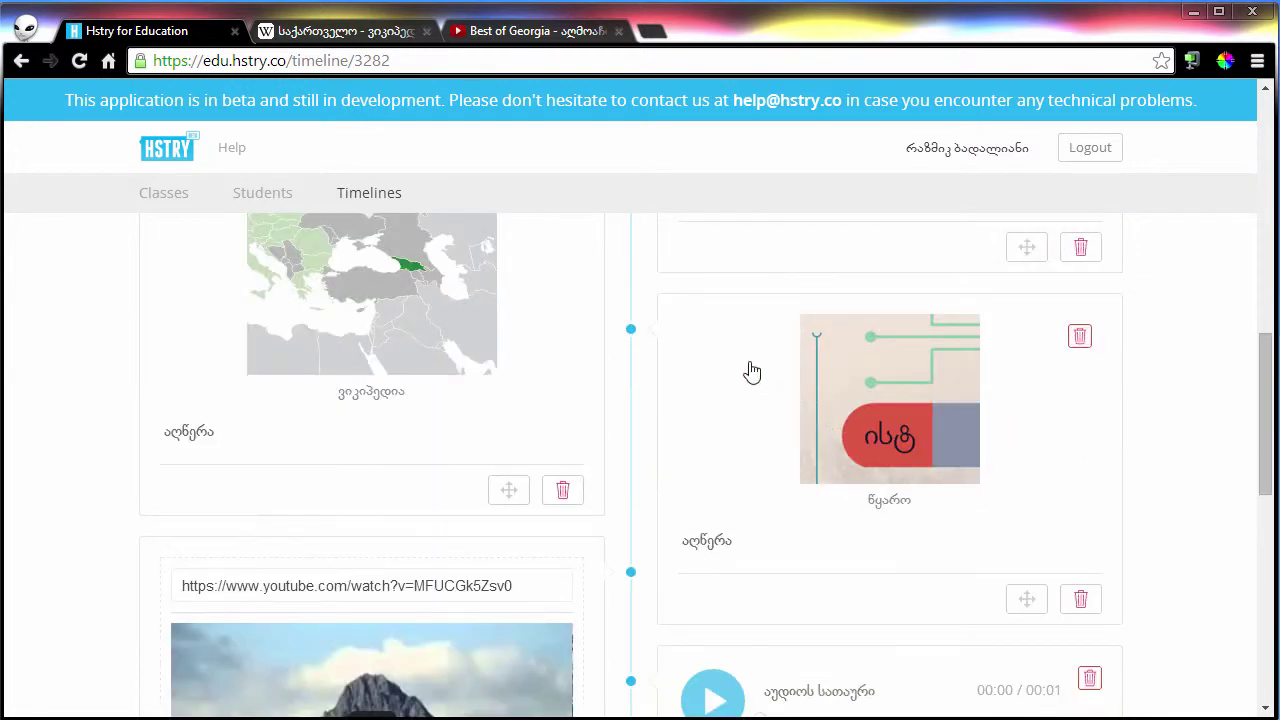
{"action": "scroll", "coordinate": [840, 511], "scroll_direction": "down", "scroll_amount": 6}
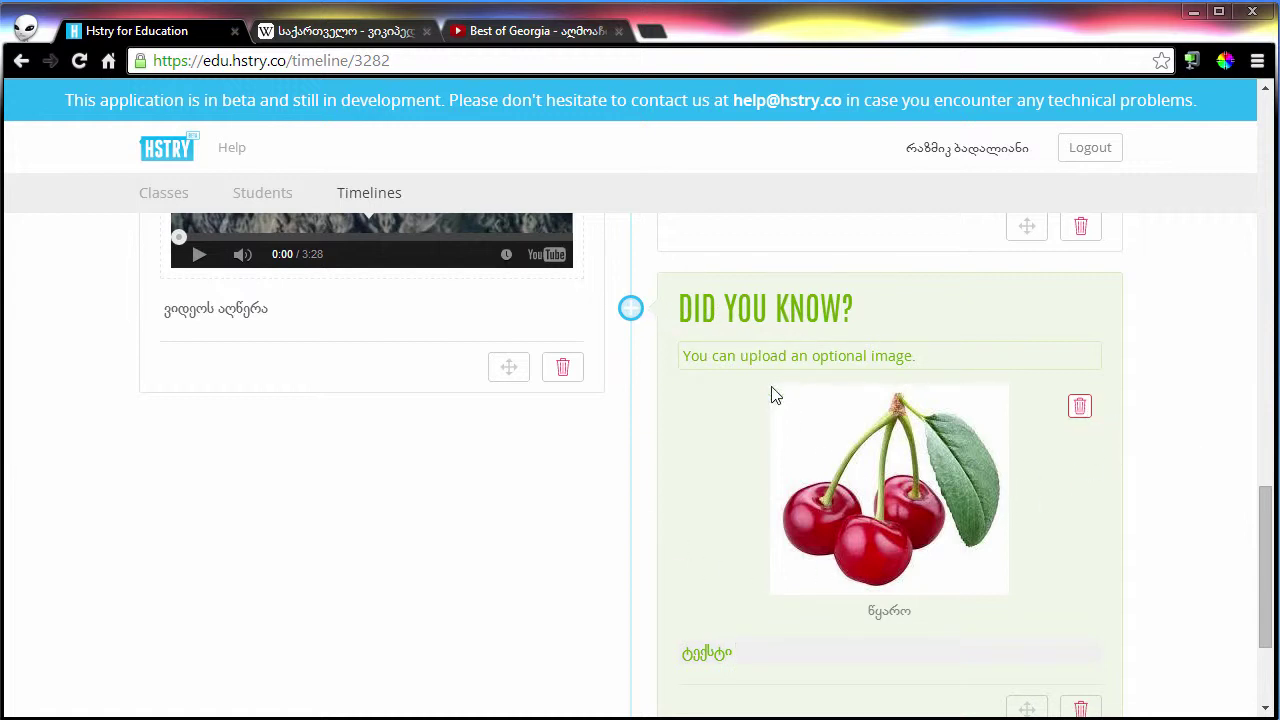
{"action": "scroll", "coordinate": [760, 443], "scroll_direction": "up", "scroll_amount": 6}
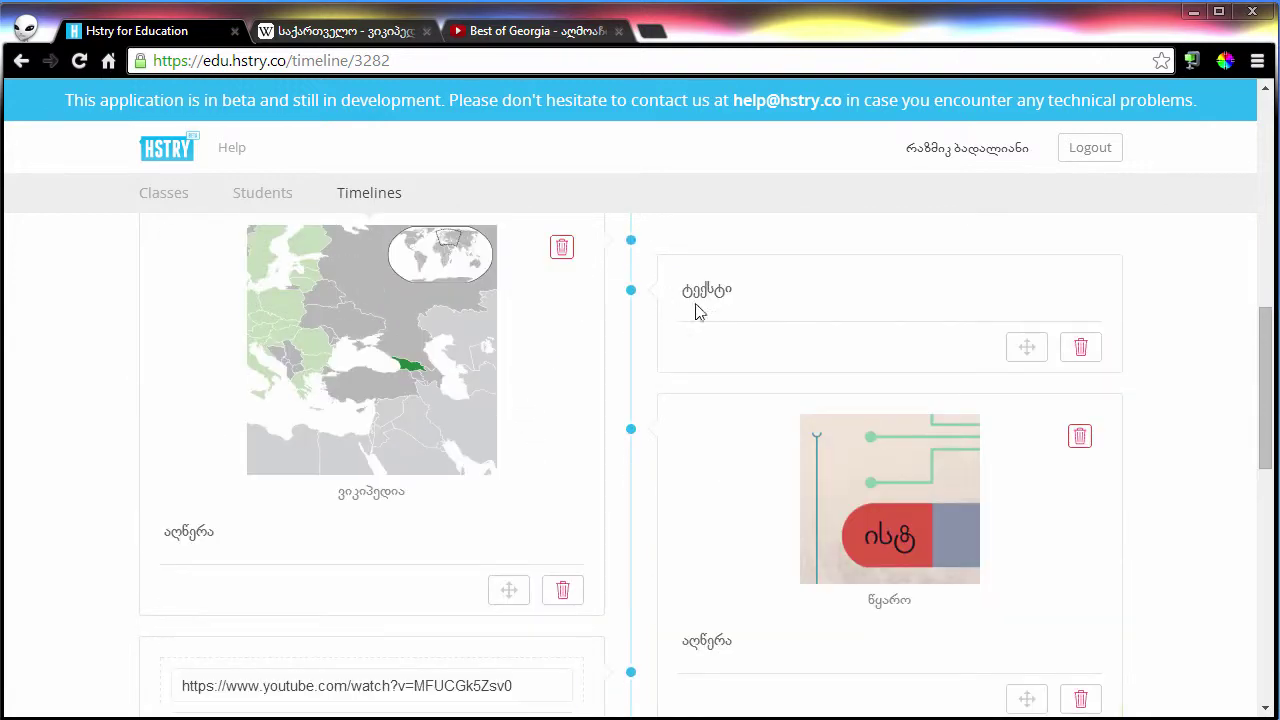
{"action": "scroll", "coordinate": [600, 450], "scroll_direction": "up", "scroll_amount": 2}
{"action": "scroll", "coordinate": [520, 540], "scroll_direction": "down", "scroll_amount": 9}
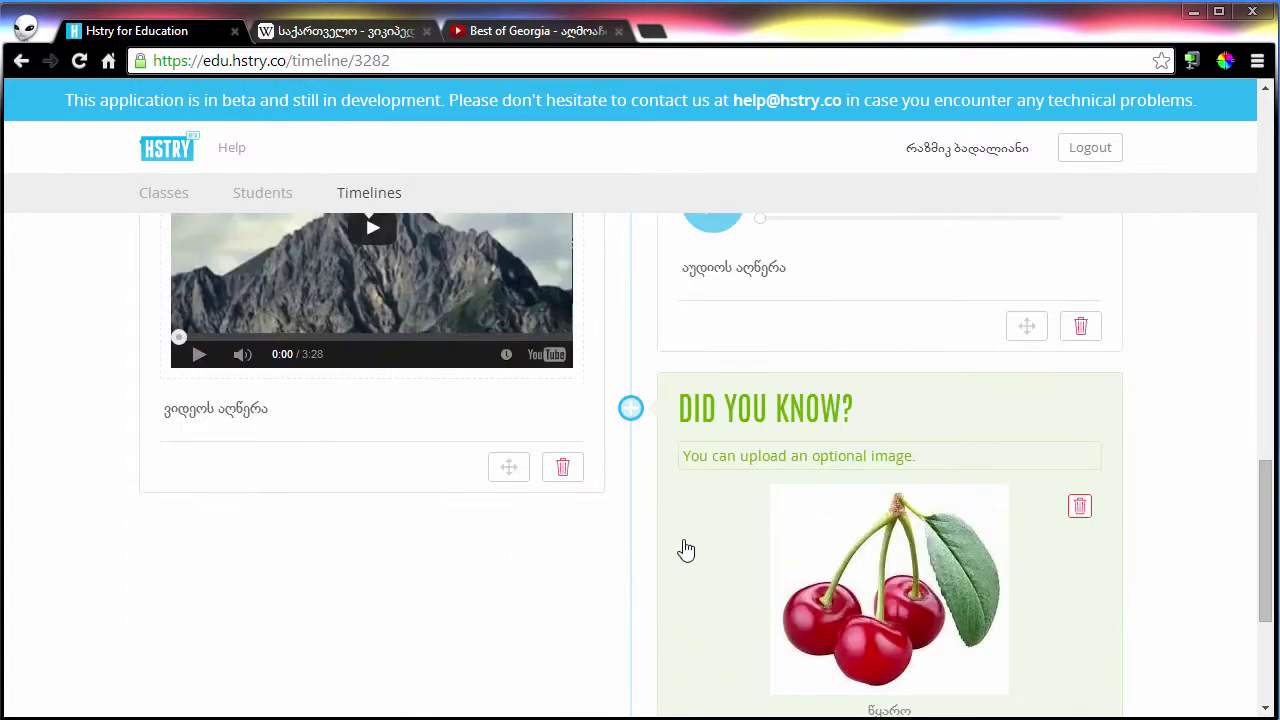
- Add a multiple choice block after the Did you know? block and upload duolingo unnamed.png as its image
{"action": "left_click", "coordinate": [631, 310]}
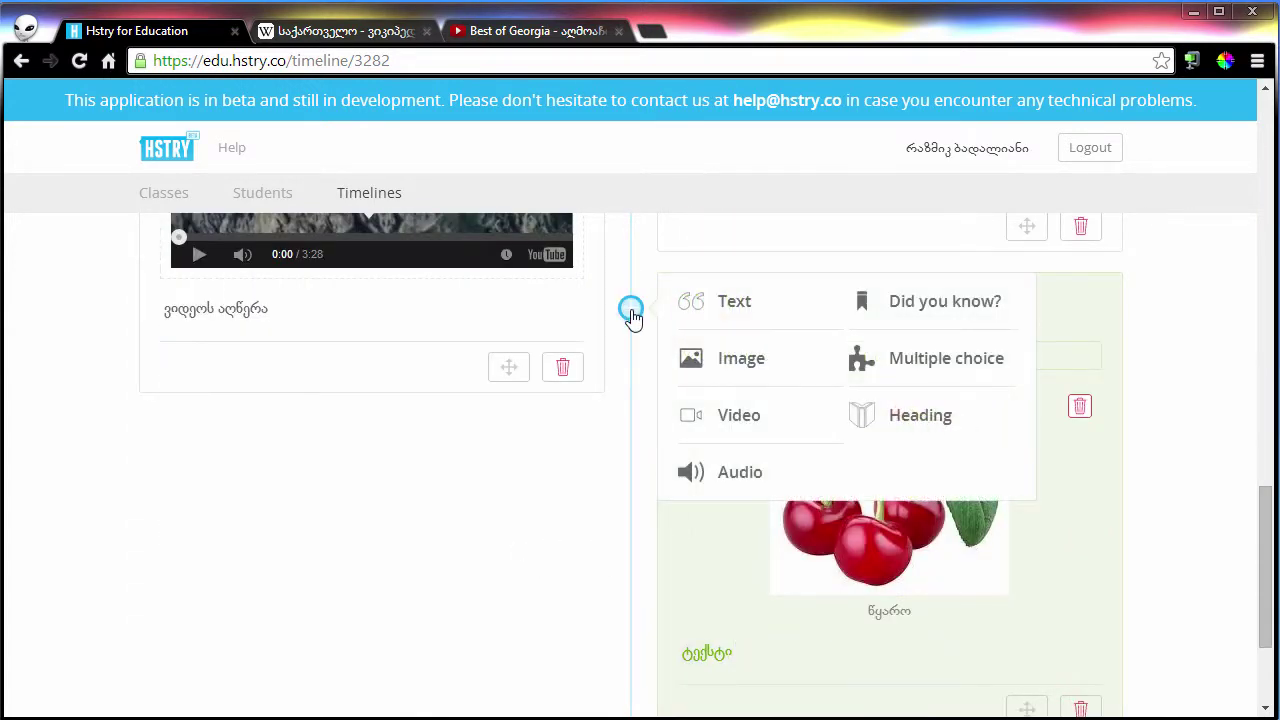
{"action": "left_click", "coordinate": [929, 372]}
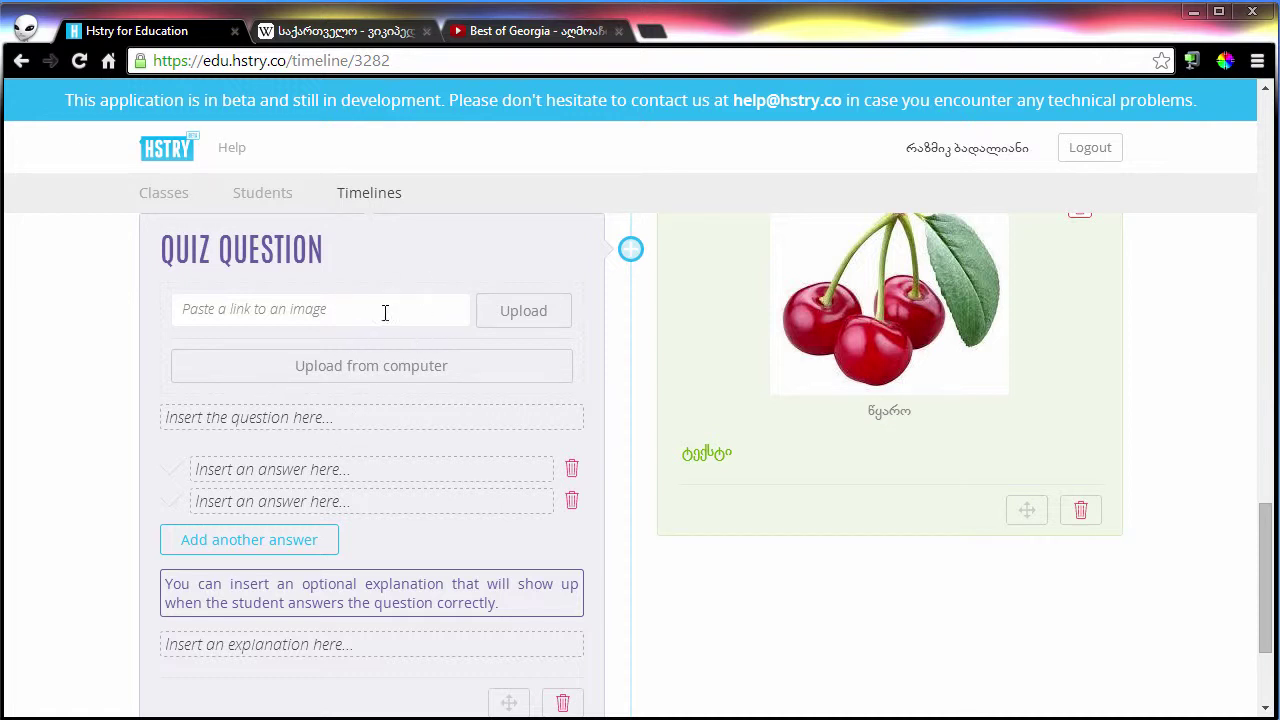
{"action": "left_click", "coordinate": [391, 379]}
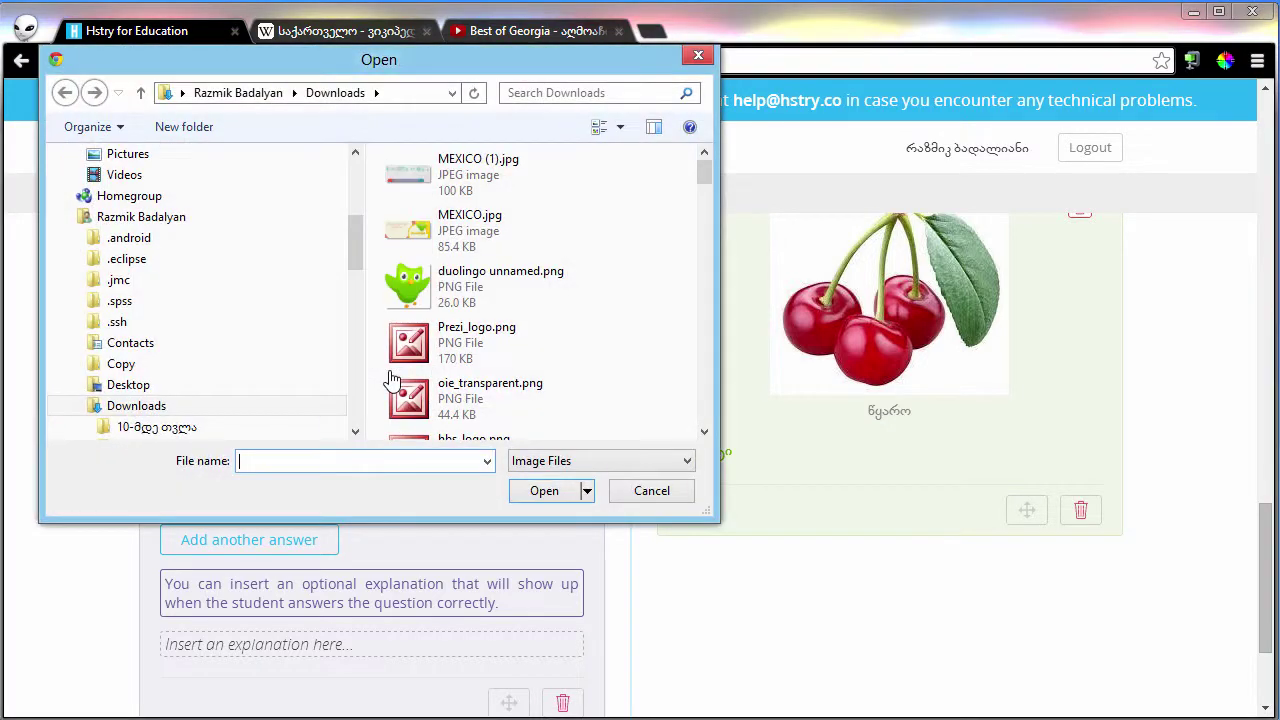
{"action": "double_click", "coordinate": [337, 414]}
- Enter the quiz question "რა ფრინველია?" and set its image credits to "დუოლინგო"
{"action": "type", "text": "რა"}
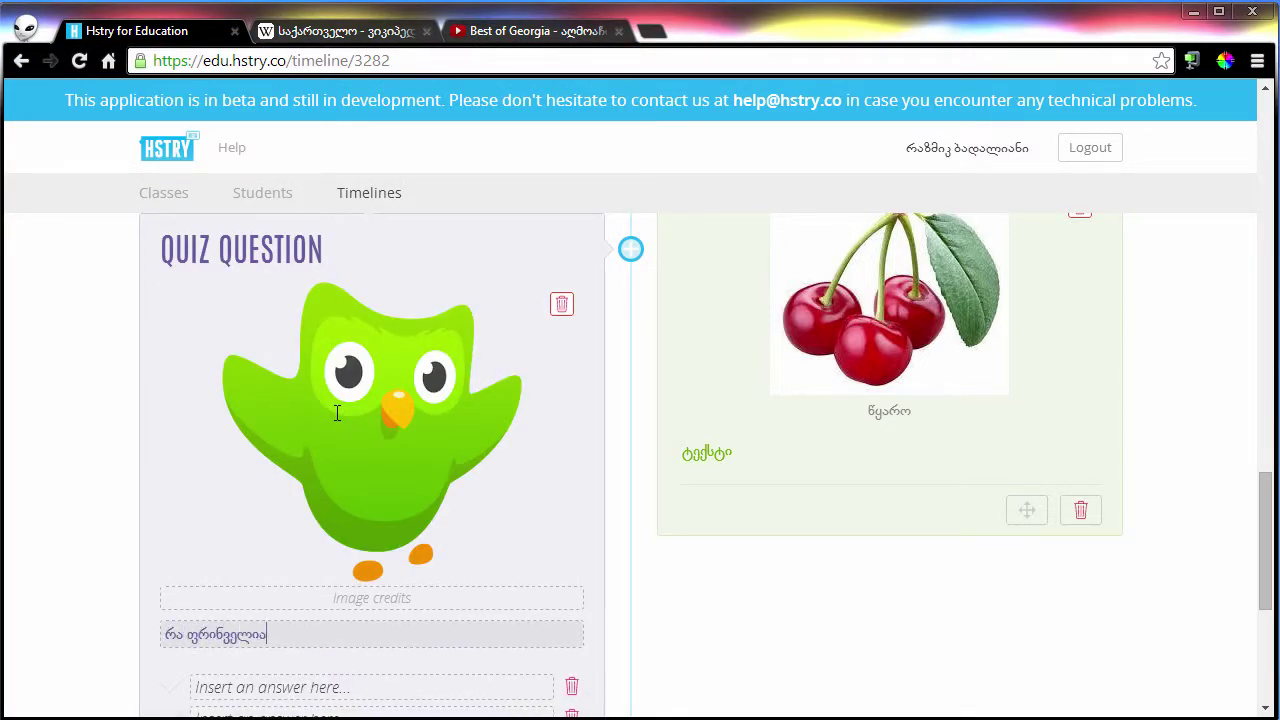
{"action": "left_click", "coordinate": [408, 600]}
{"action": "type", "text": "დუოლინგო"}
- Give the quiz question the four answers "ძერა", "ბუ", "კოდალა" and "არწივი", and mark "ბუ" as correct
{"action": "scroll", "coordinate": [380, 450], "scroll_direction": "down", "scroll_amount": 4}
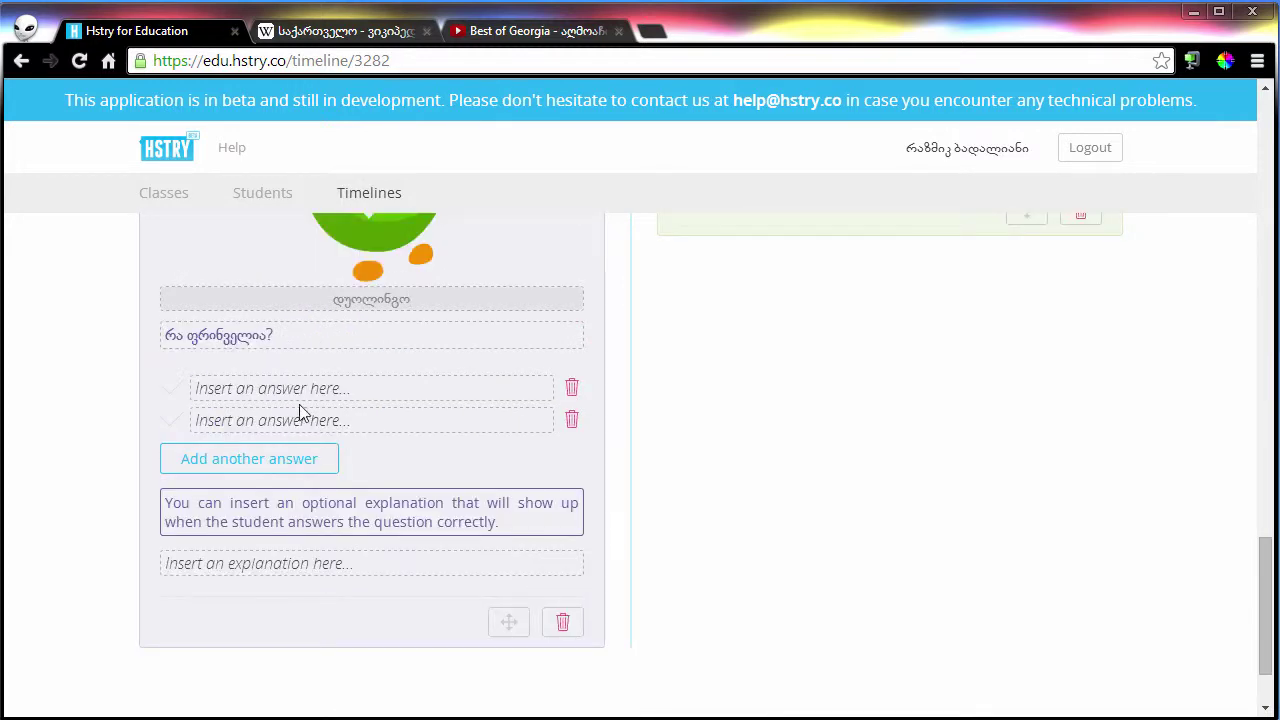
{"action": "left_click", "coordinate": [308, 388]}
{"action": "type", "text": "ძერა"}
{"action": "left_click", "coordinate": [420, 522]}
{"action": "type", "text": "ბუ"}
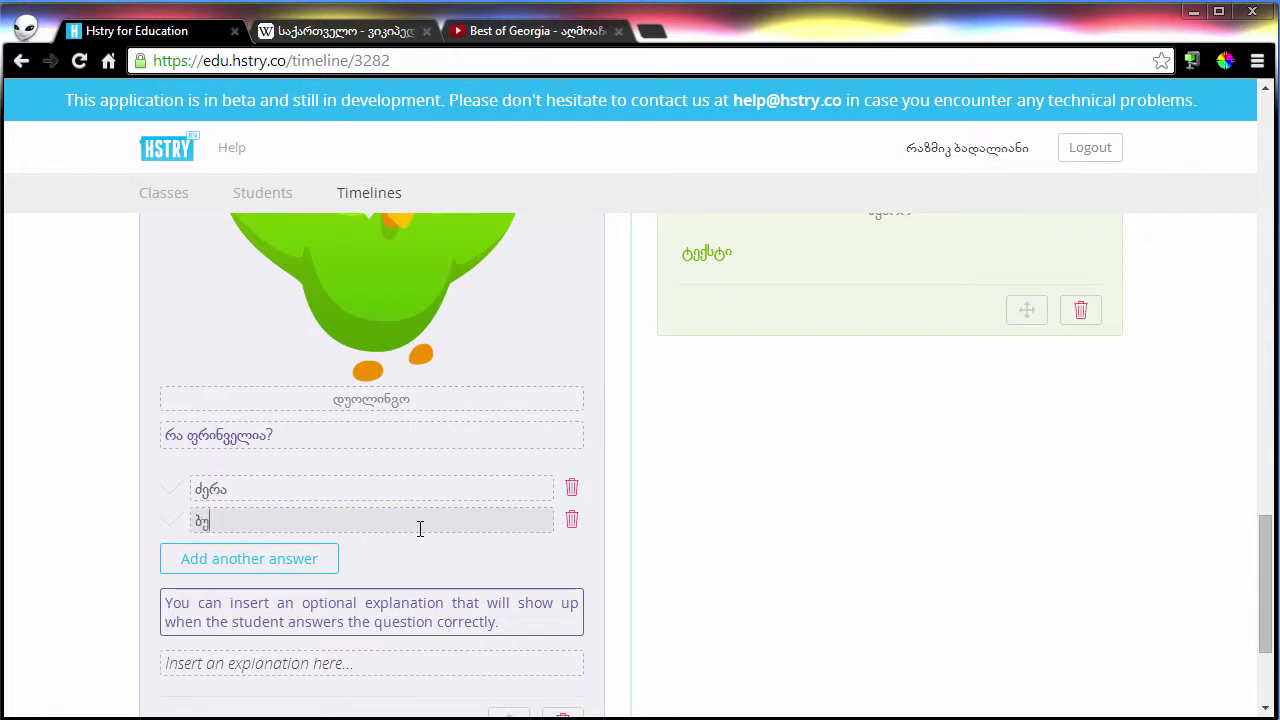
{"action": "left_click", "coordinate": [240, 558]}
{"action": "type", "text": "კოდალა"}
{"action": "left_click", "coordinate": [286, 492]}
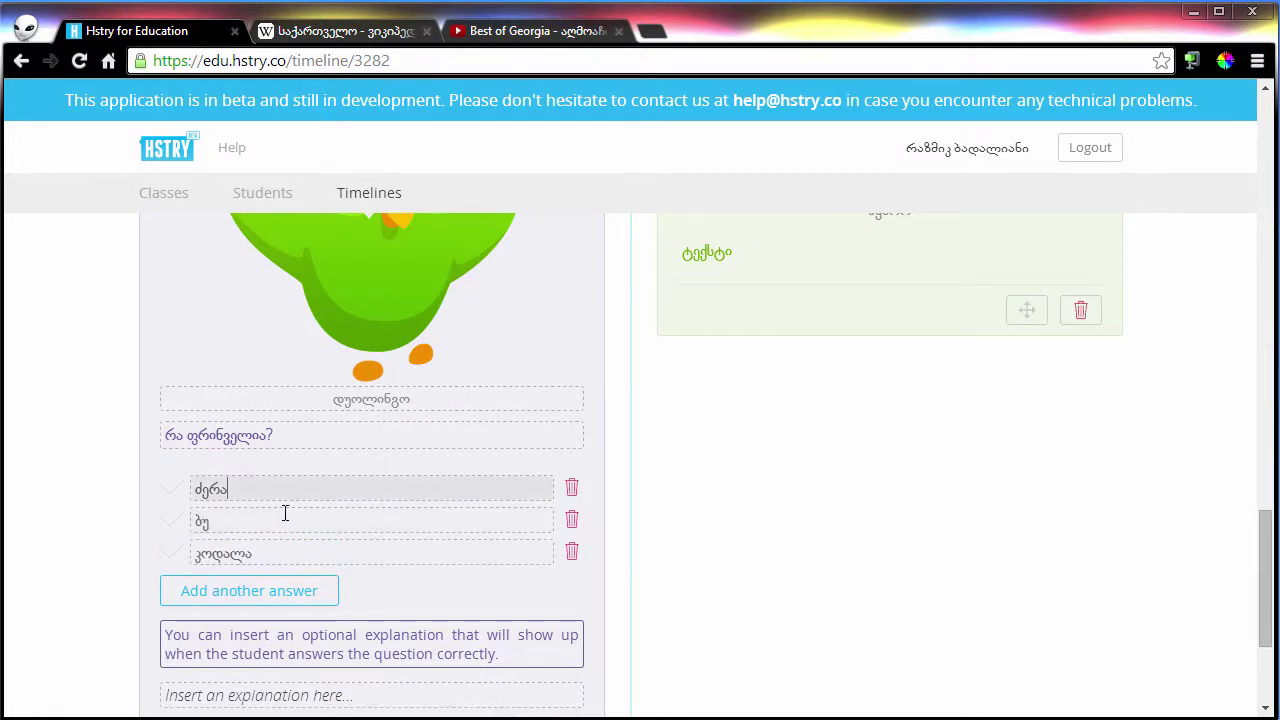
{"action": "left_click", "coordinate": [285, 513]}
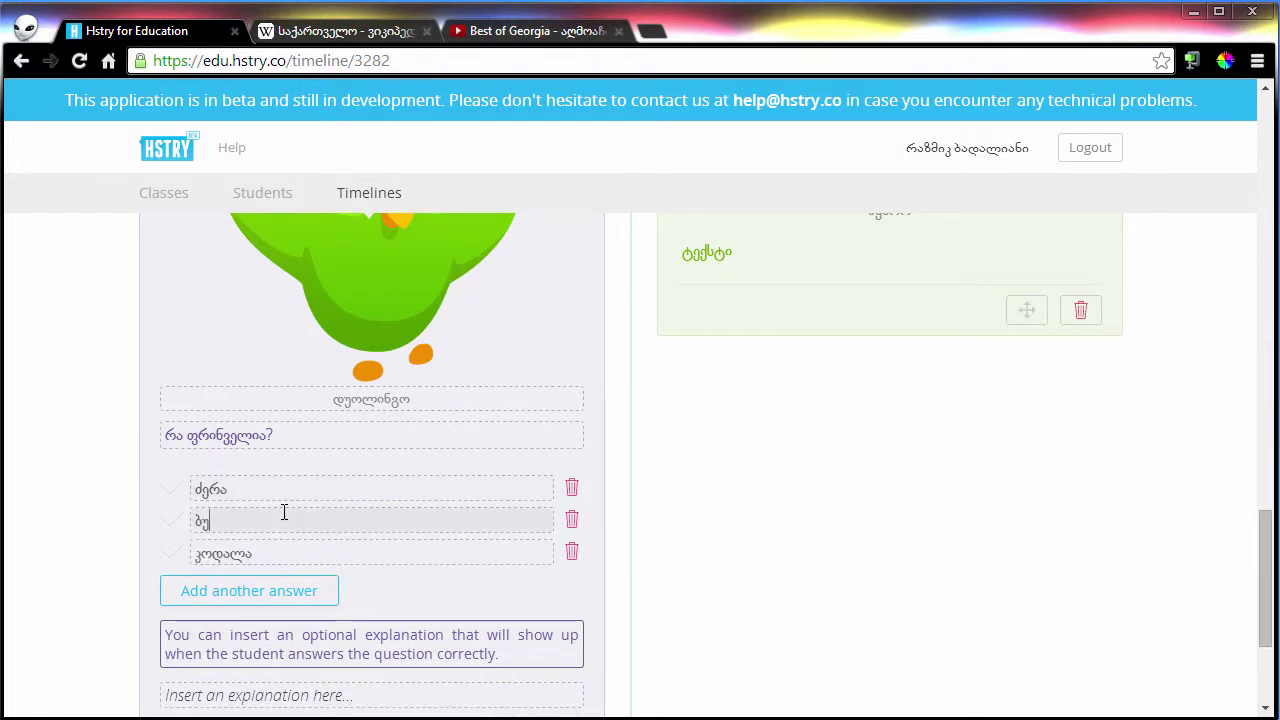
{"action": "left_click", "coordinate": [270, 597]}
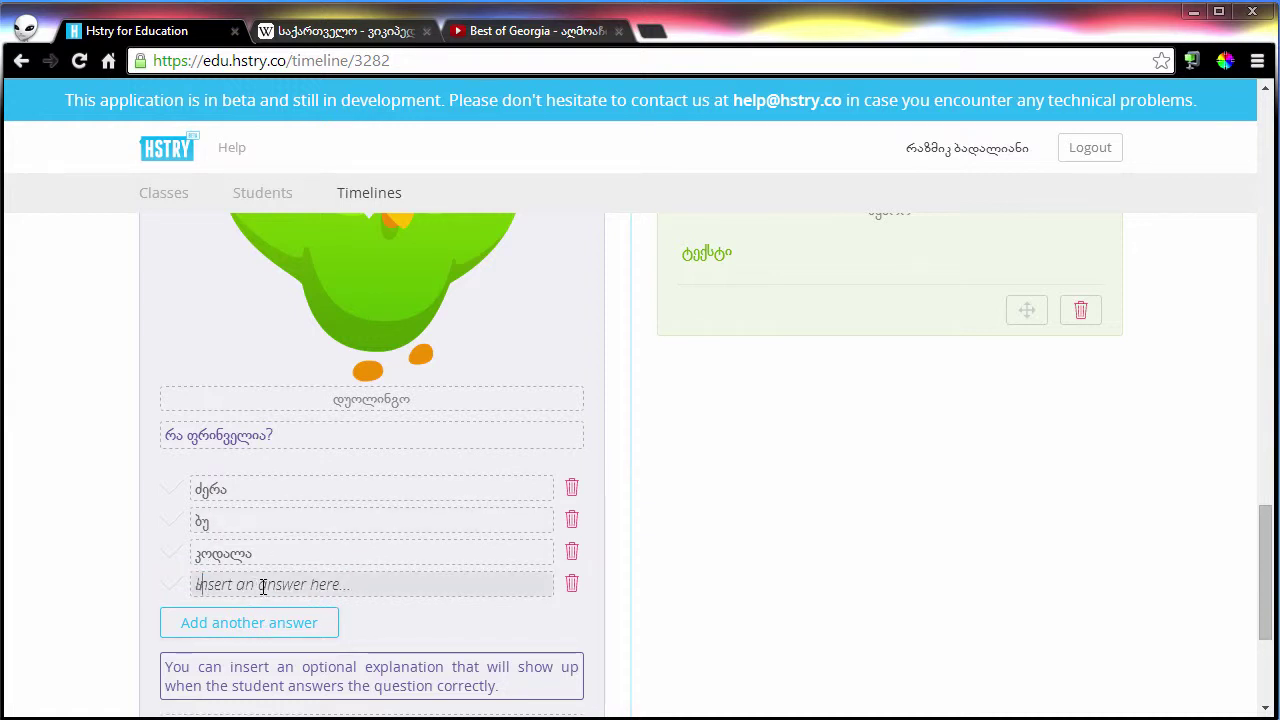
{"action": "type", "text": "არნ"}
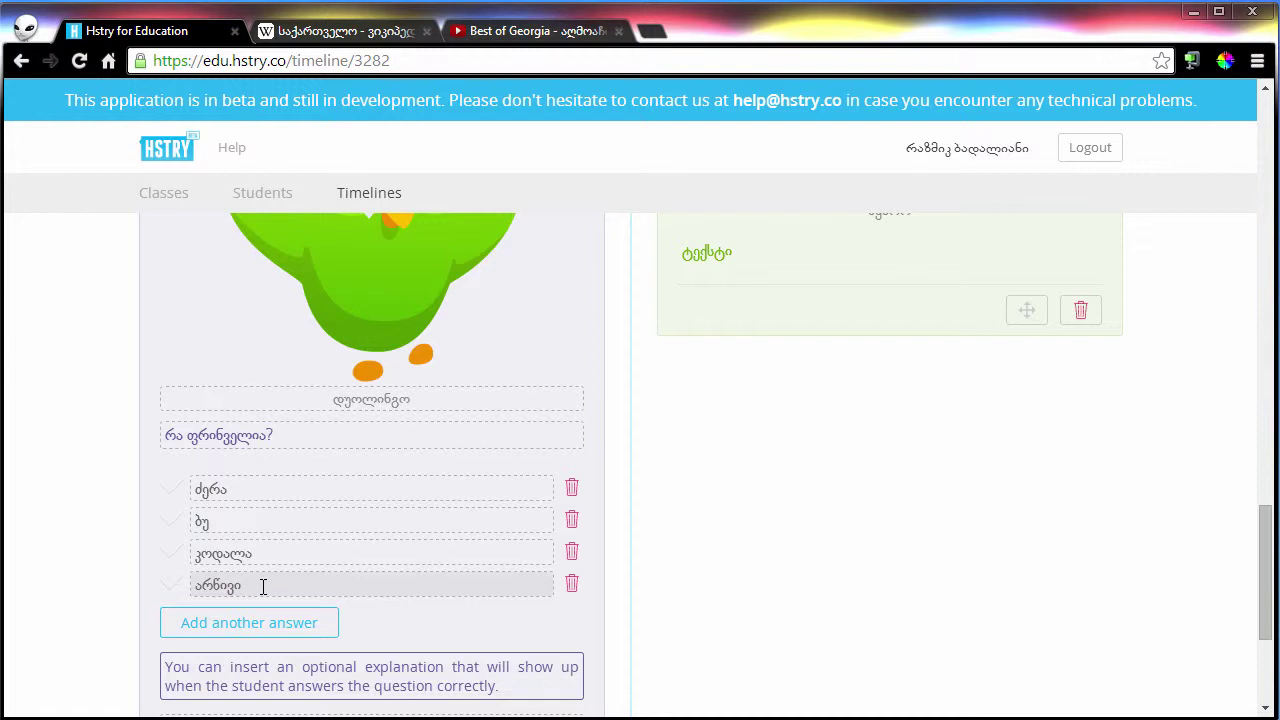
{"action": "left_click", "coordinate": [173, 527]}
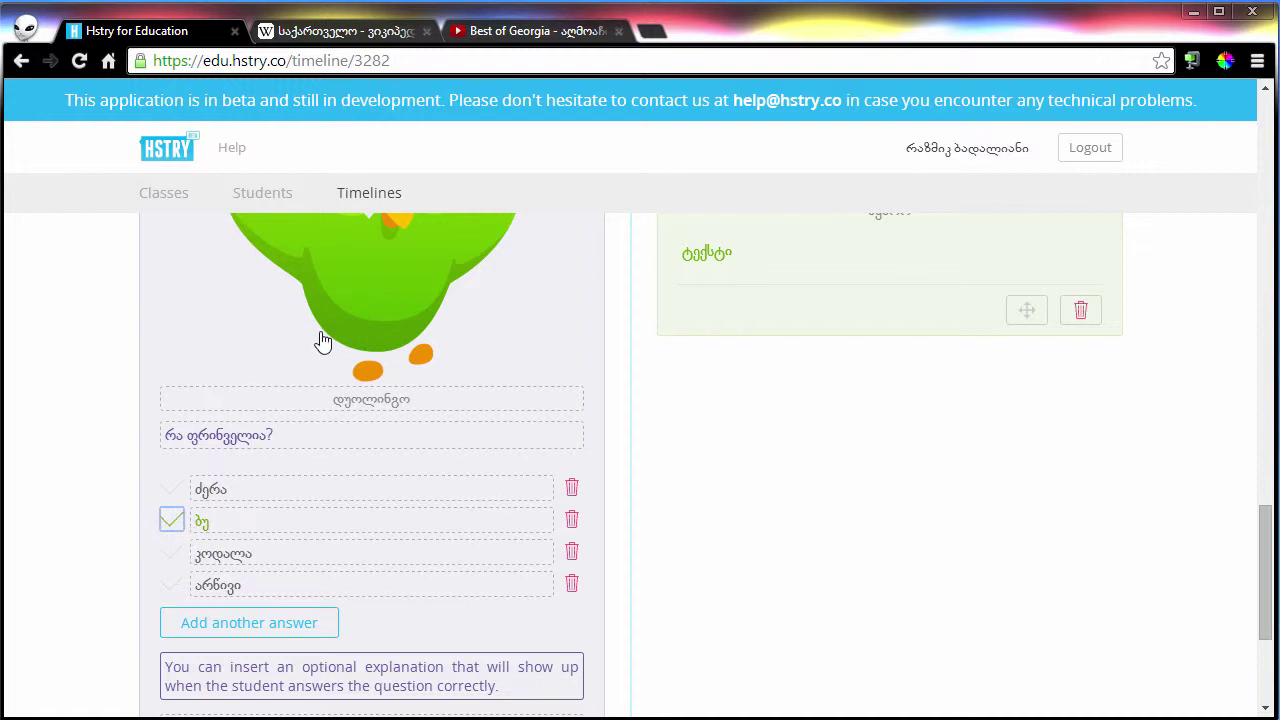
- Set the quiz question's explanation for a correct answer to "უკუკავშირი"
{"action": "scroll", "coordinate": [452, 484], "scroll_direction": "down", "scroll_amount": 1}
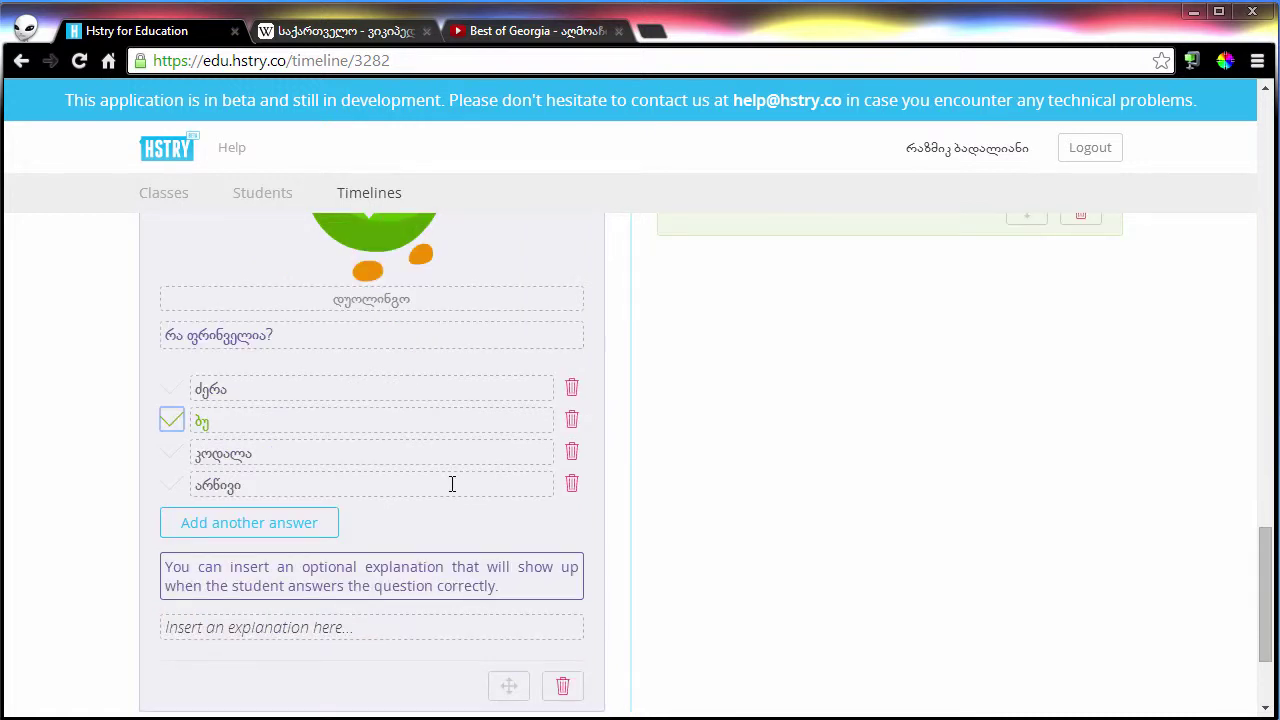
{"action": "scroll", "coordinate": [452, 484], "scroll_direction": "down", "scroll_amount": 2}
{"action": "left_click", "coordinate": [385, 457]}
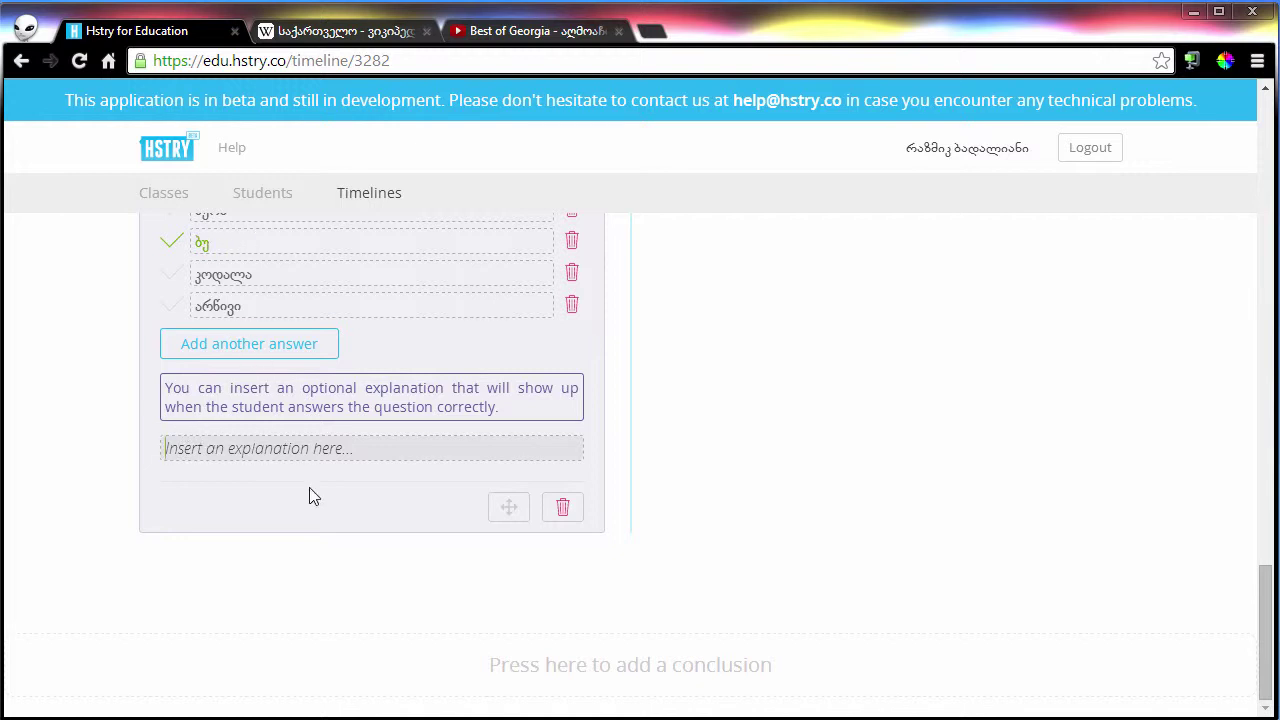
{"action": "type", "text": "ტექსტი"}
{"action": "scroll", "coordinate": [320, 500], "scroll_direction": "up", "scroll_amount": 5}
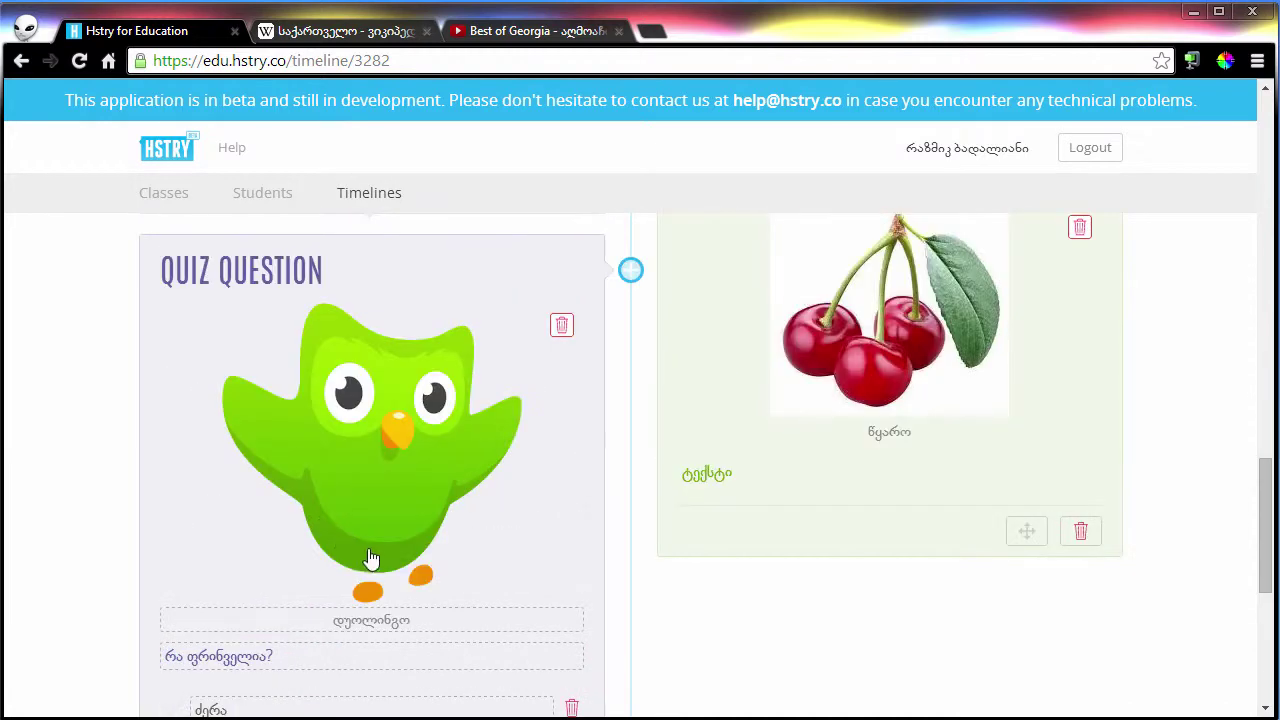
{"action": "scroll", "coordinate": [574, 460], "scroll_direction": "down", "scroll_amount": 3}
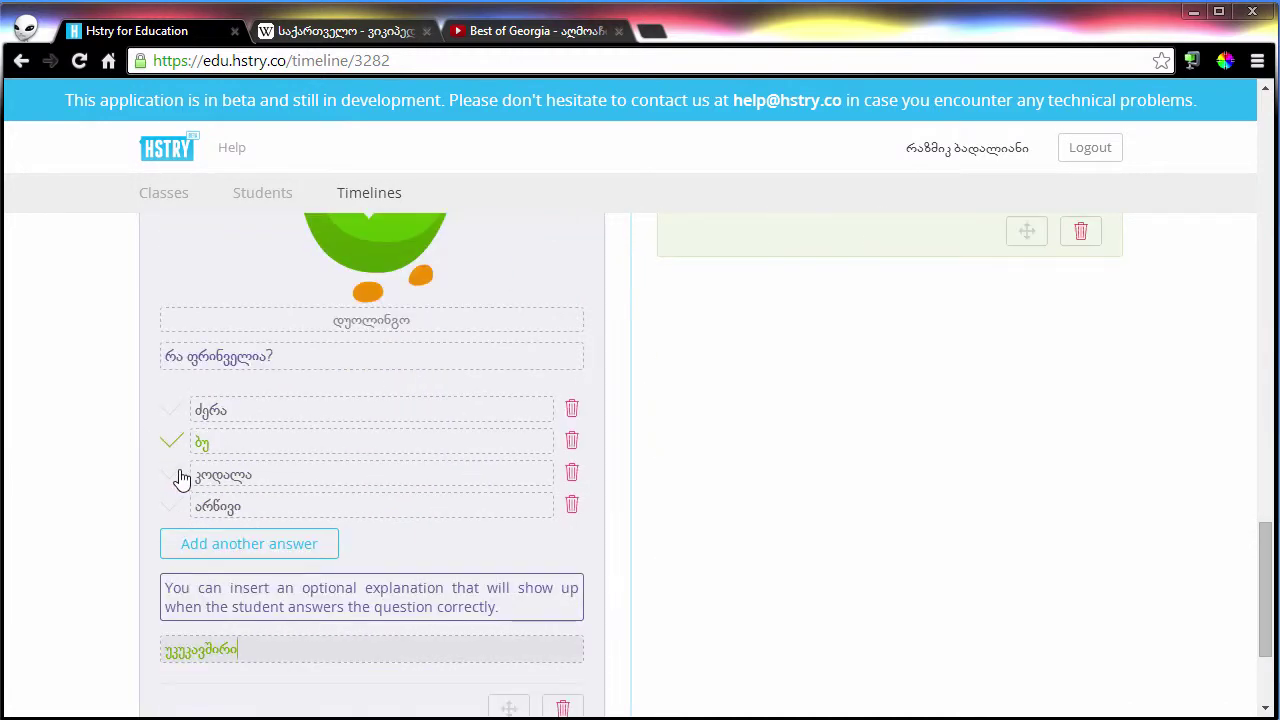
{"action": "scroll", "coordinate": [652, 645], "scroll_direction": "up", "scroll_amount": 4}
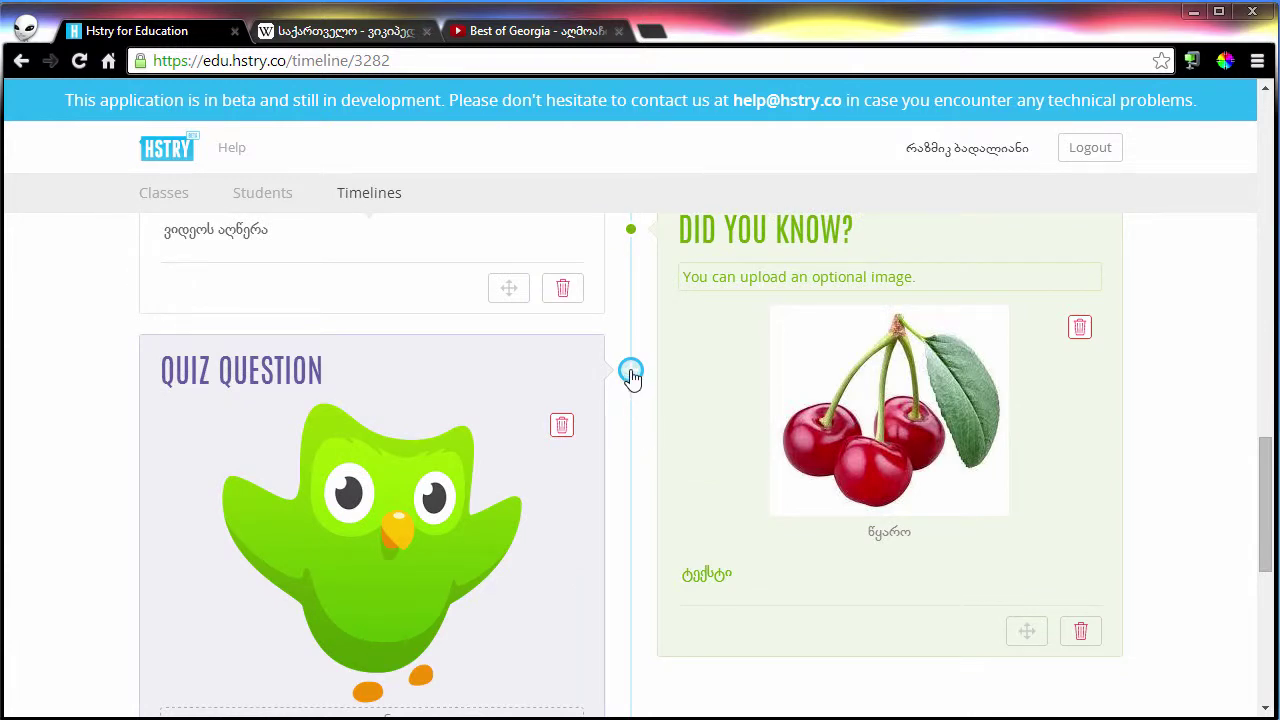
- Add a second multiple choice block after the owl quiz question and upload Prezi_logo.png as its image
{"action": "left_click", "coordinate": [631, 372]}
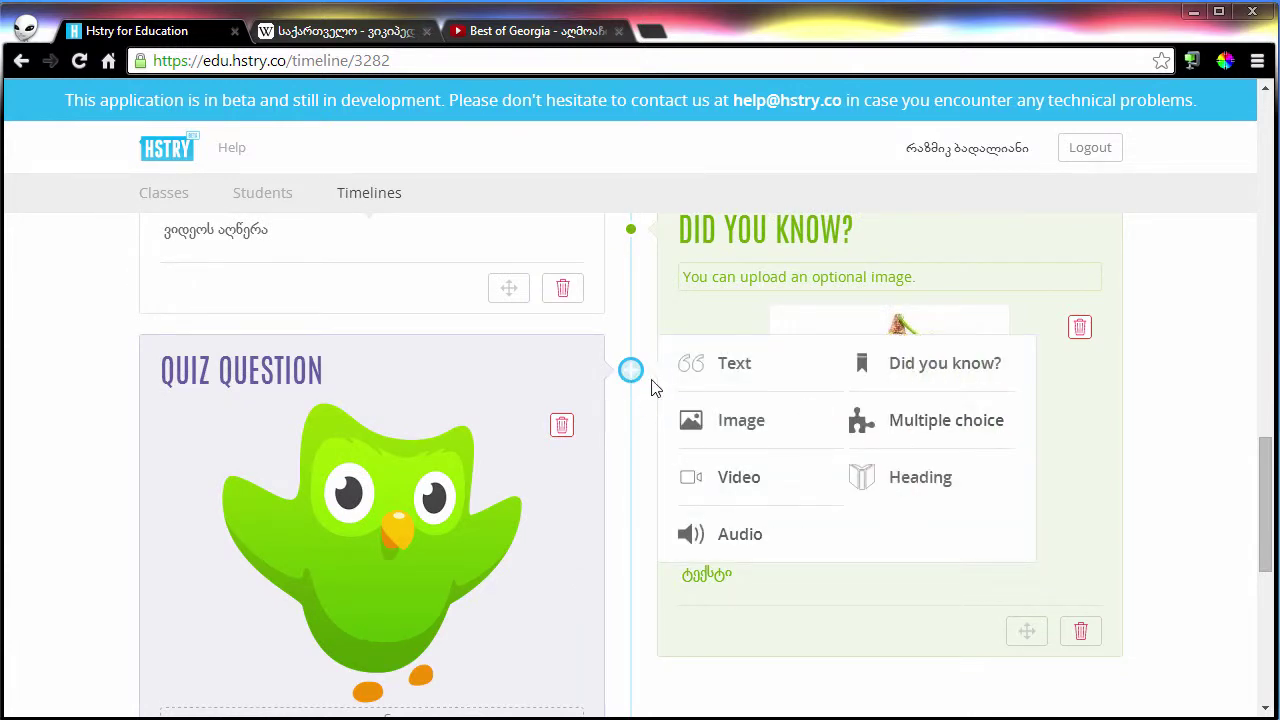
{"action": "left_click", "coordinate": [920, 432]}
{"action": "left_click", "coordinate": [903, 443]}
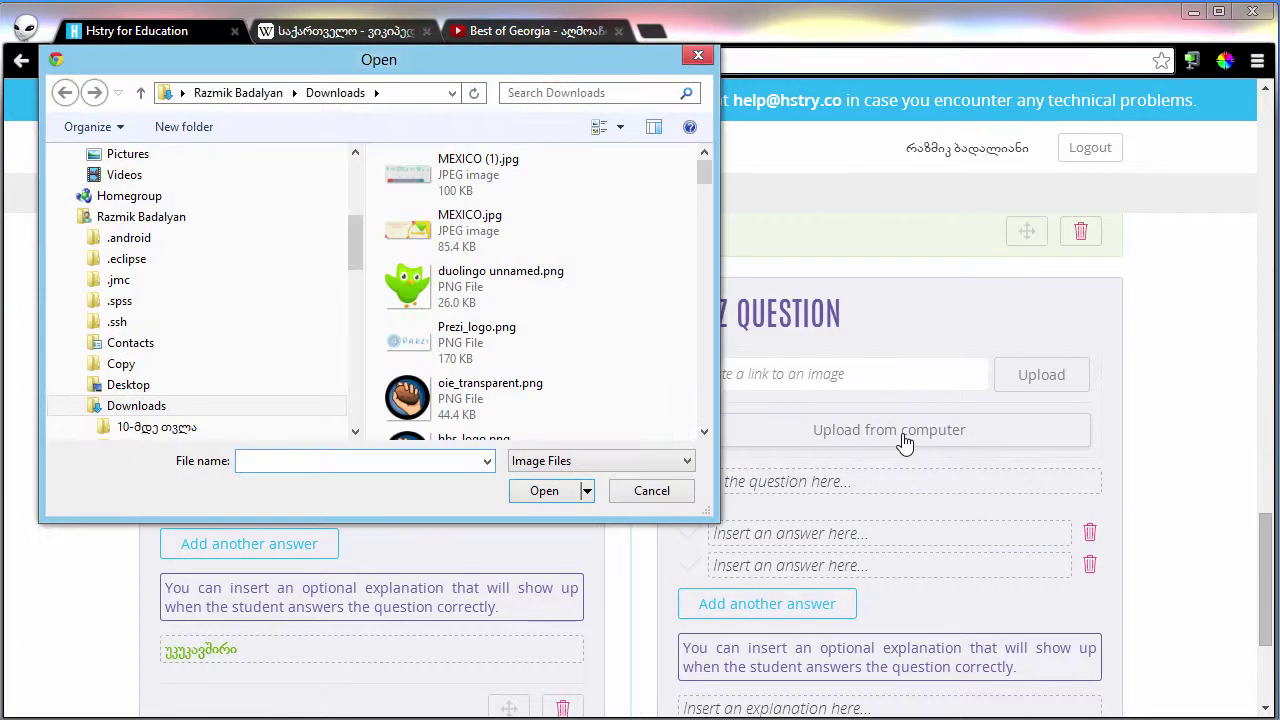
{"action": "left_click", "coordinate": [430, 390]}
{"action": "left_click", "coordinate": [544, 491]}
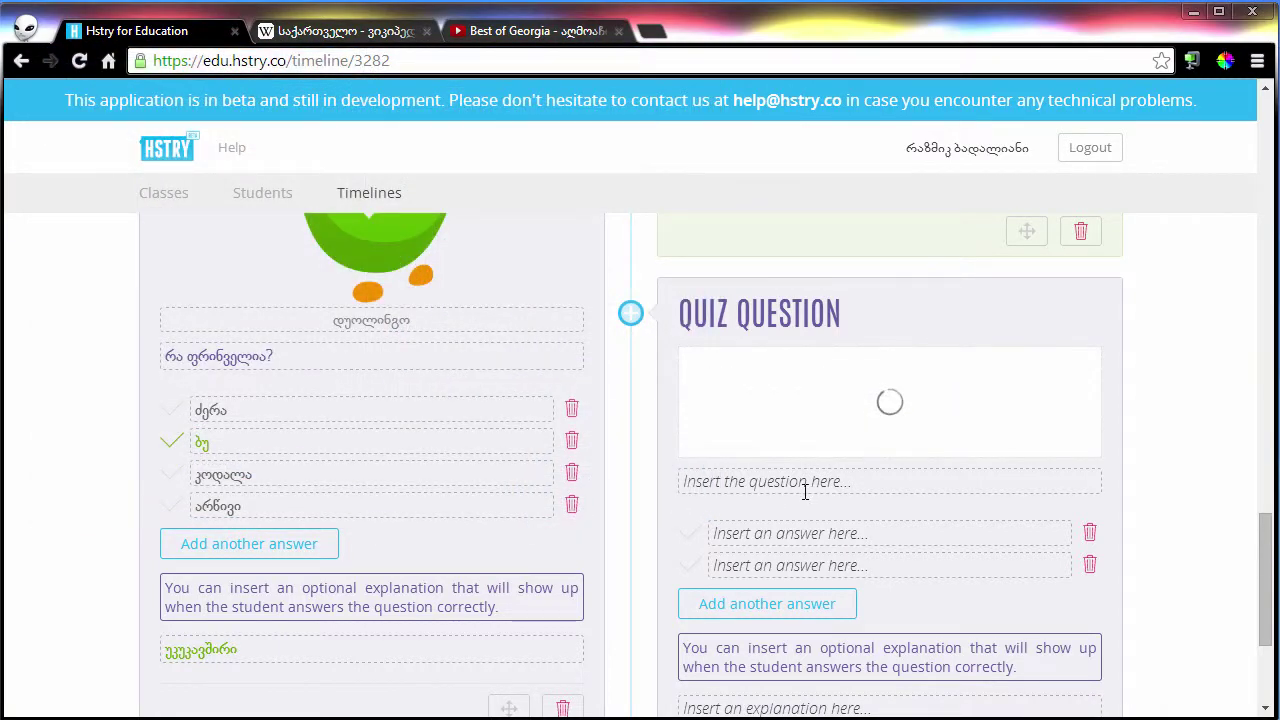
- Enter "კითხვა" as the question of the new quiz block
{"action": "scroll", "coordinate": [800, 460], "scroll_direction": "down", "scroll_amount": 3}
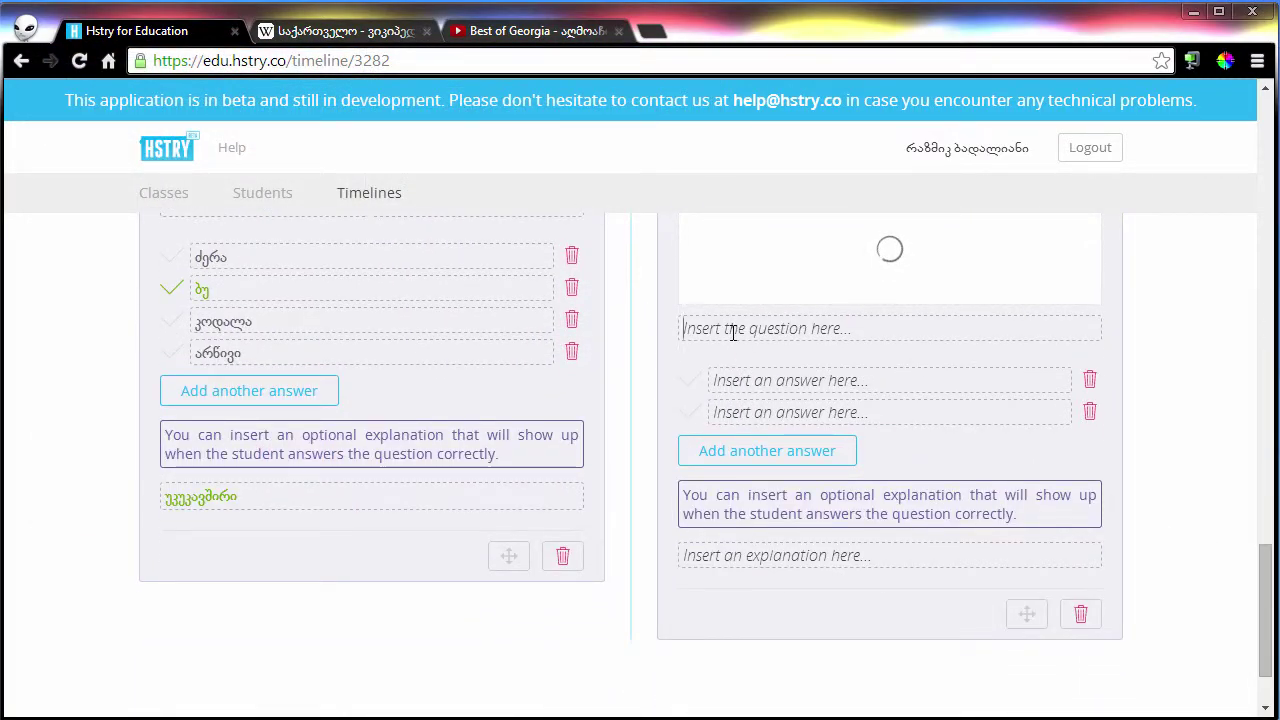
{"action": "left_click", "coordinate": [733, 332]}
{"action": "type", "text": "კითხვა"}
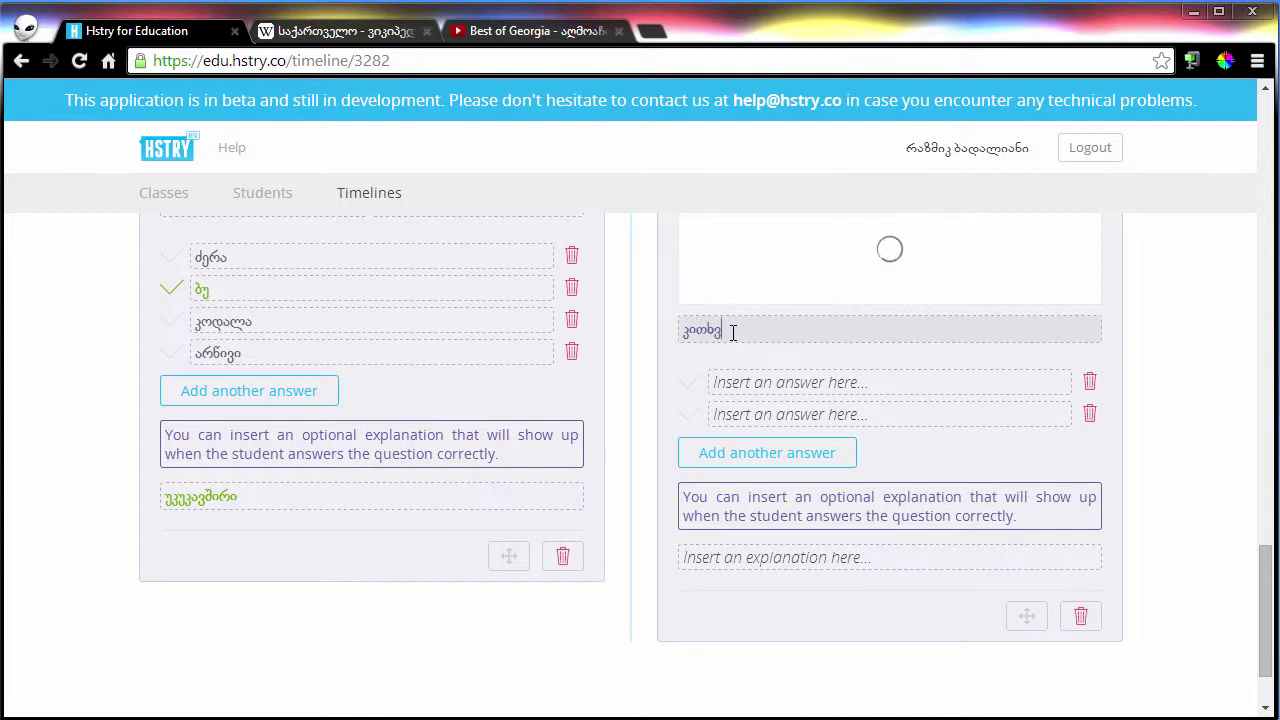
- Give the second quiz question three answers in the order "1", "2" and "3"
{"action": "left_click", "coordinate": [777, 382]}
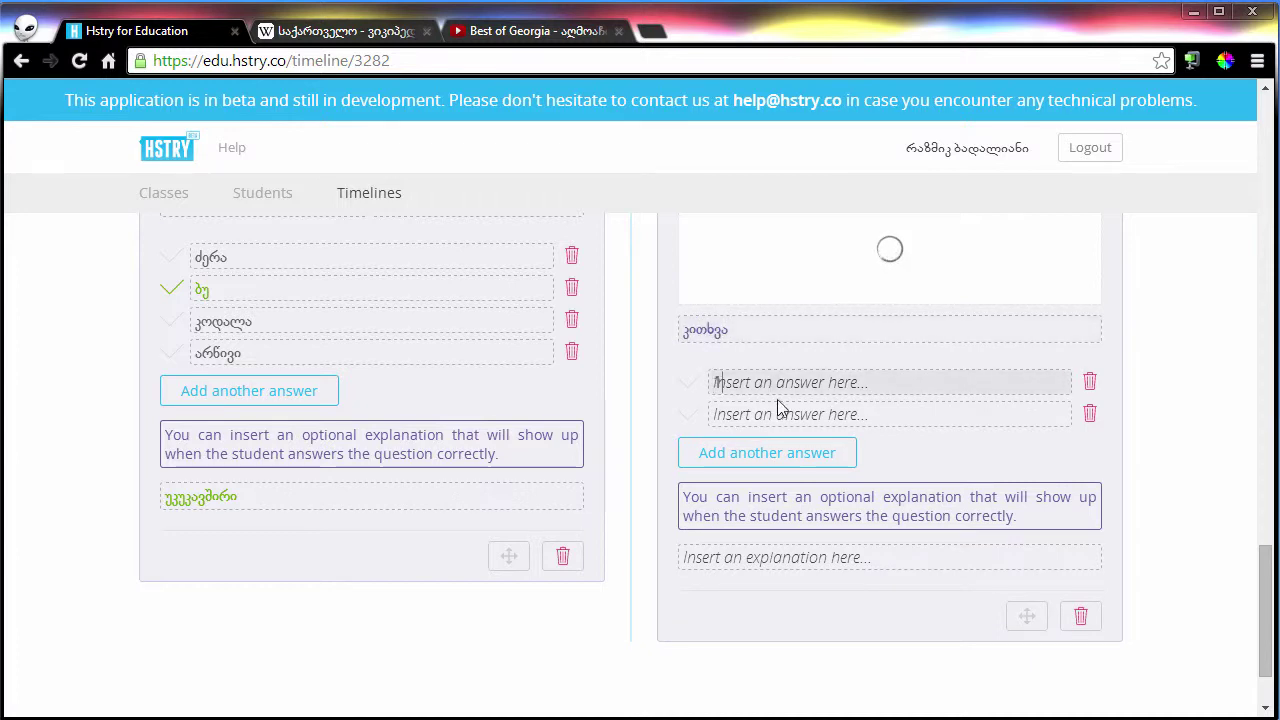
{"action": "type", "text": "1"}
{"action": "left_click", "coordinate": [766, 414]}
{"action": "type", "text": "2"}
{"action": "left_click", "coordinate": [767, 369]}
{"action": "type", "text": "3"}
{"action": "double_click", "coordinate": [718, 467]}
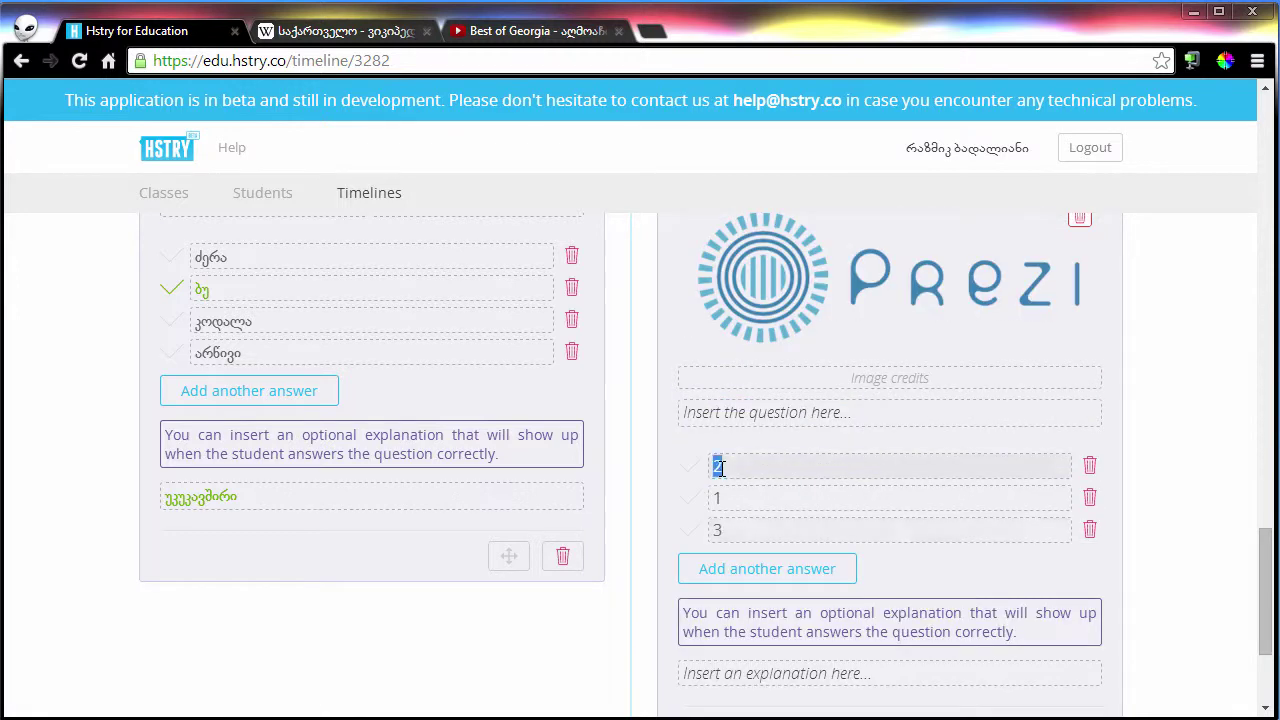
{"action": "type", "text": "1"}
{"action": "double_click", "coordinate": [748, 489]}
{"action": "type", "text": "2"}
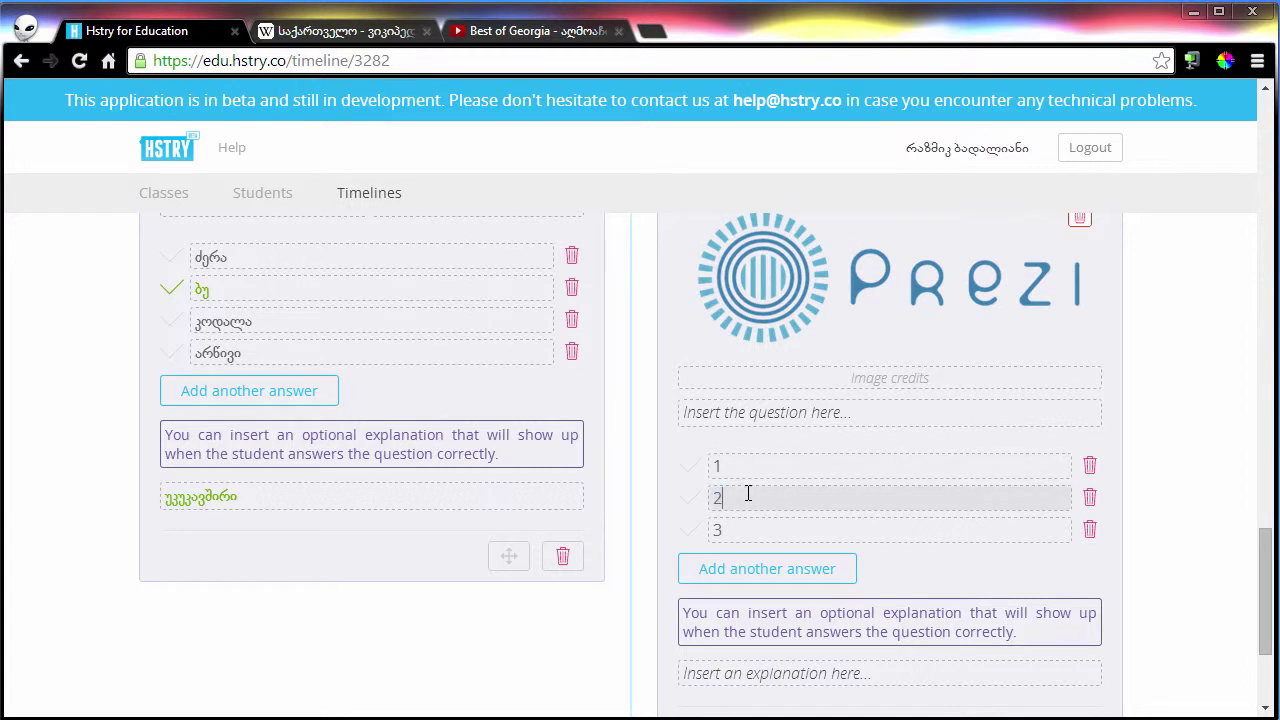
- Add a fourth answer "4" to the second quiz question and mark "2" and "4" as correct
{"action": "left_click", "coordinate": [748, 578]}
{"action": "left_click", "coordinate": [742, 562]}
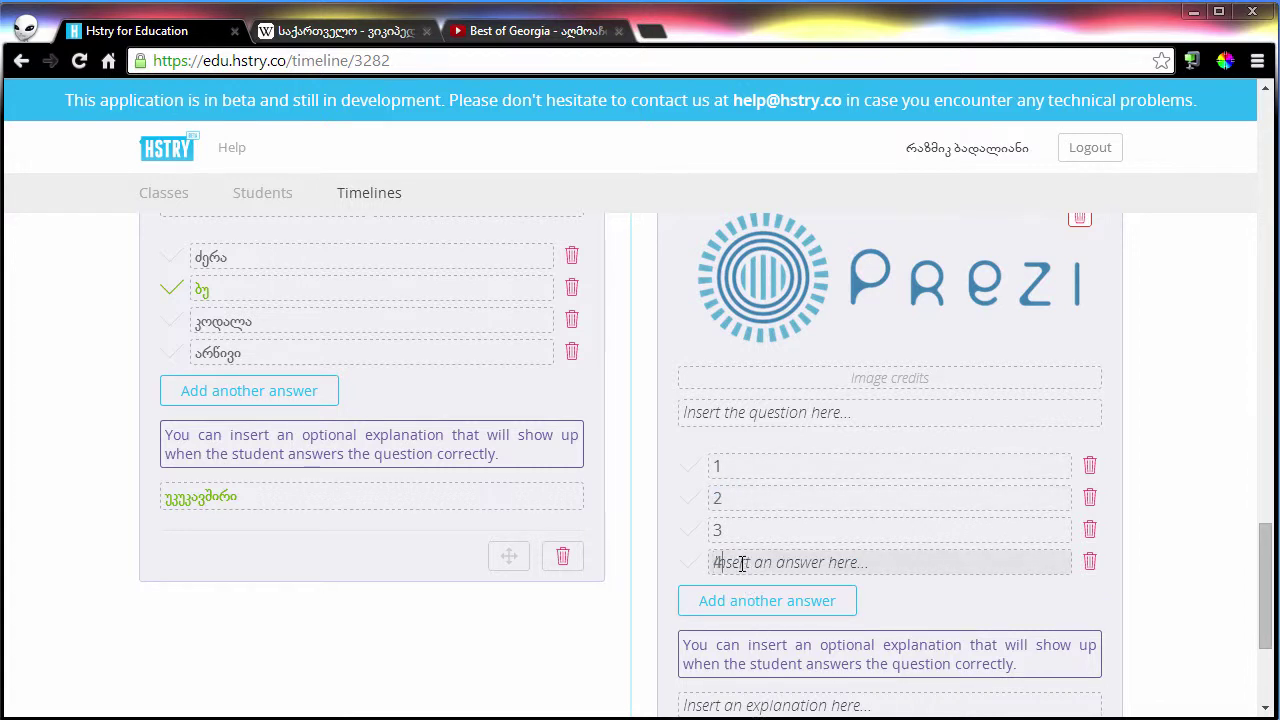
{"action": "type", "text": "4"}
{"action": "left_click", "coordinate": [689, 562]}
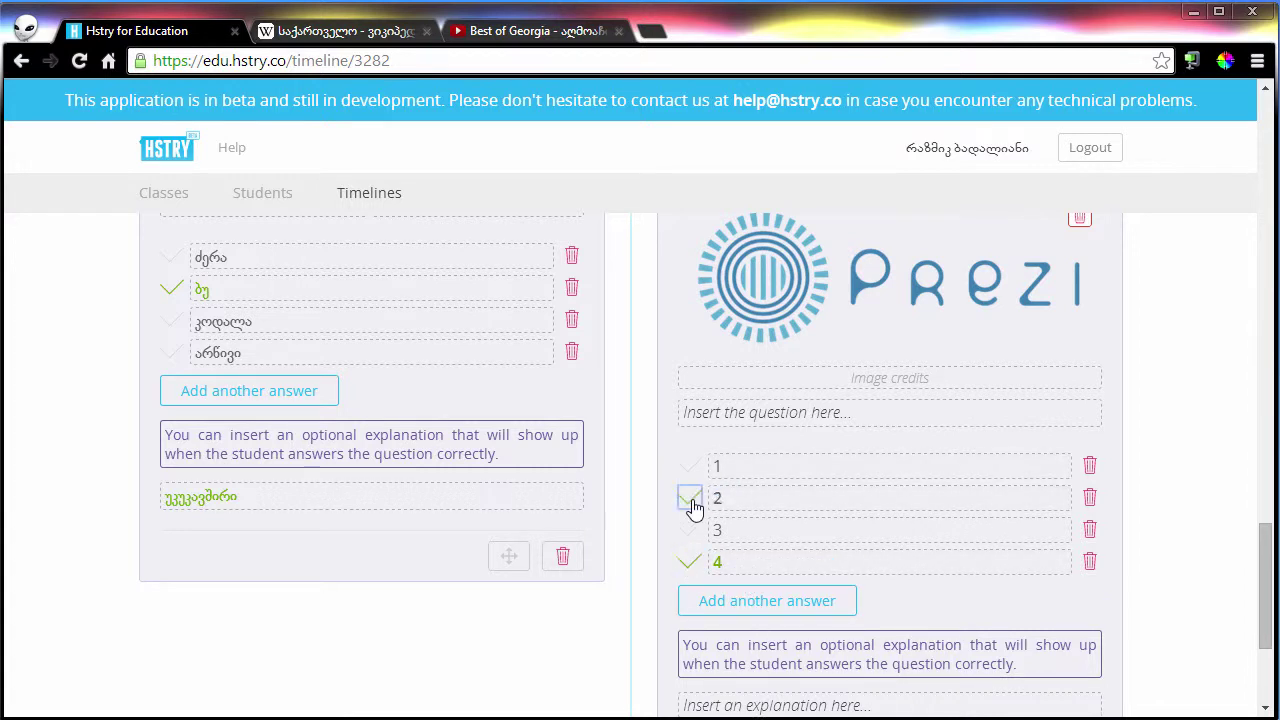
{"action": "left_click", "coordinate": [690, 500]}
- Set the second quiz question's explanation for a correct answer to "უკუკავშირი"
{"action": "scroll", "coordinate": [668, 556], "scroll_direction": "down", "scroll_amount": 2}
{"action": "left_click", "coordinate": [734, 508]}
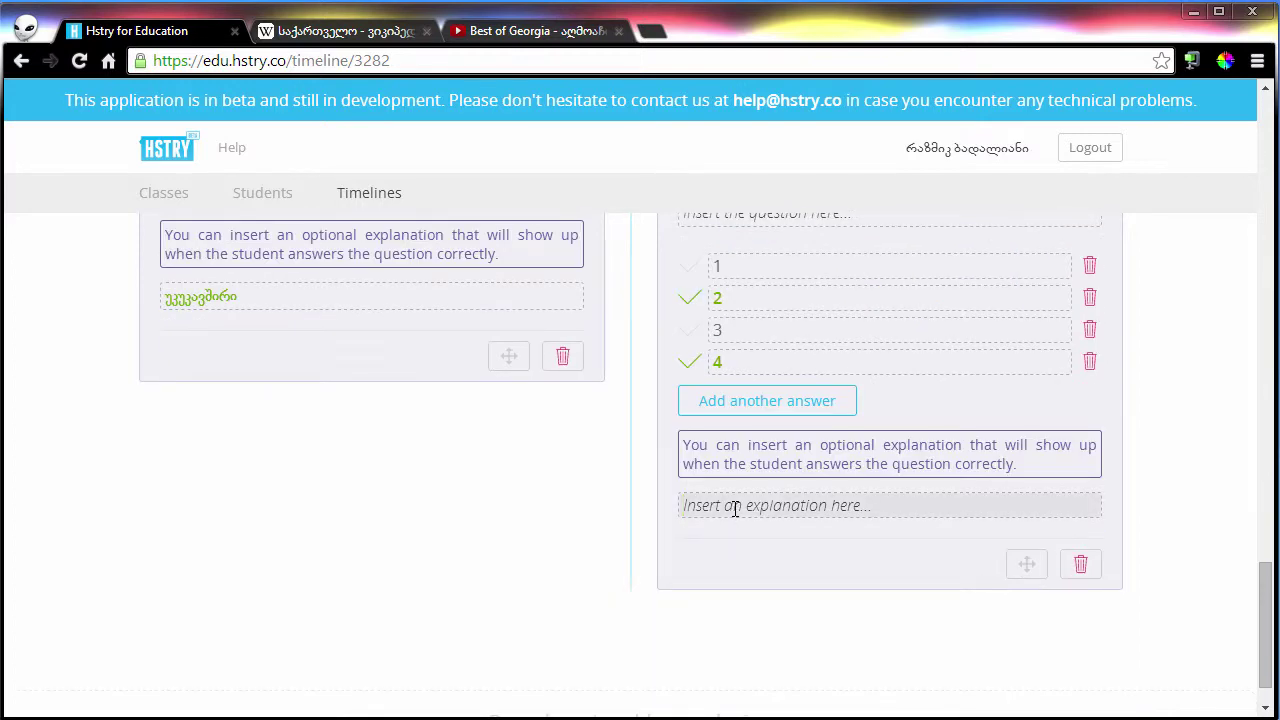
{"action": "type", "text": "უკ"}
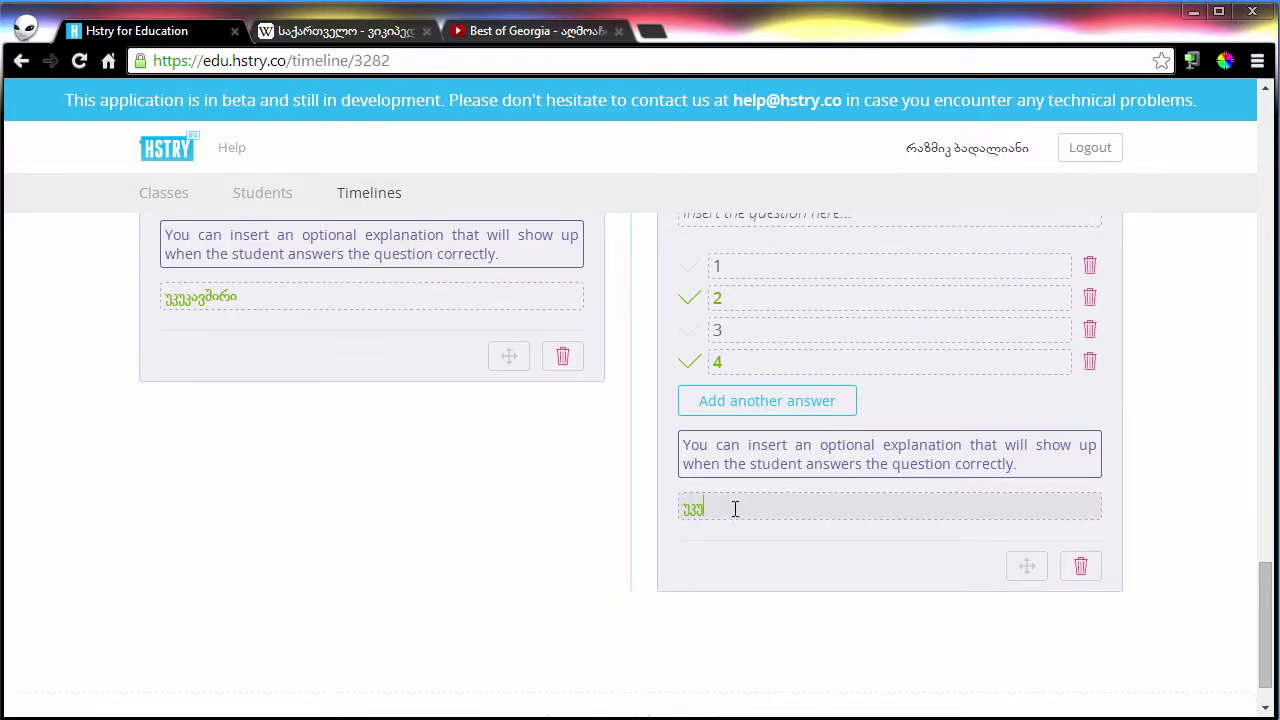
- Add a heading titled "2 ქვესათაური" after the second quiz question and enter "ტექსტი" in the text block below it
{"action": "scroll", "coordinate": [735, 509], "scroll_direction": "up", "scroll_amount": 3}
{"action": "left_click", "coordinate": [626, 266]}
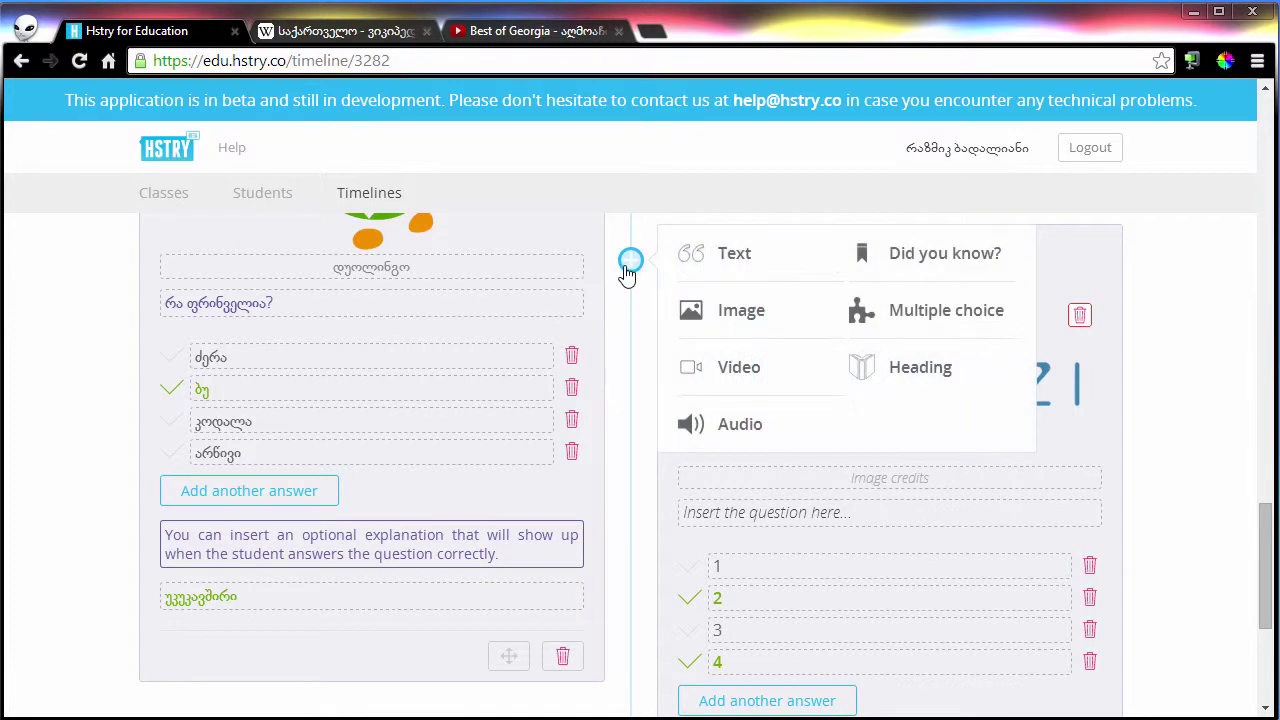
{"action": "left_click", "coordinate": [956, 375]}
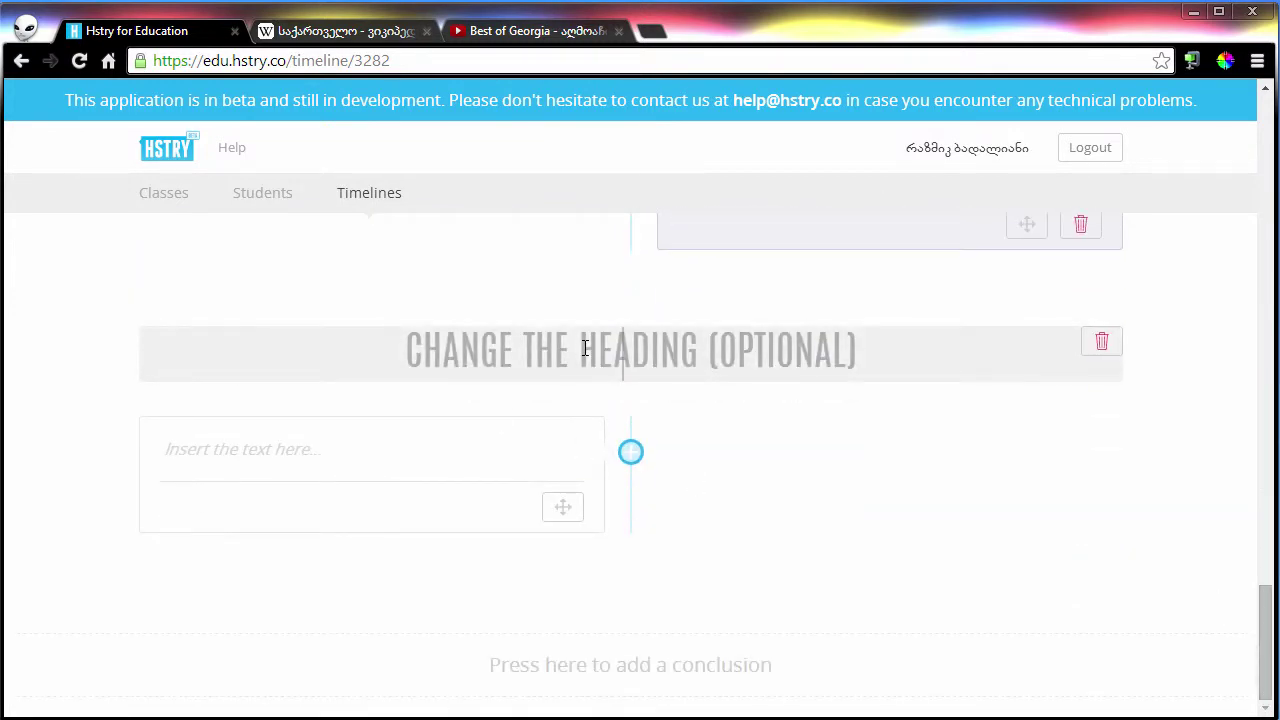
{"action": "type", "text": "2 ვ"}
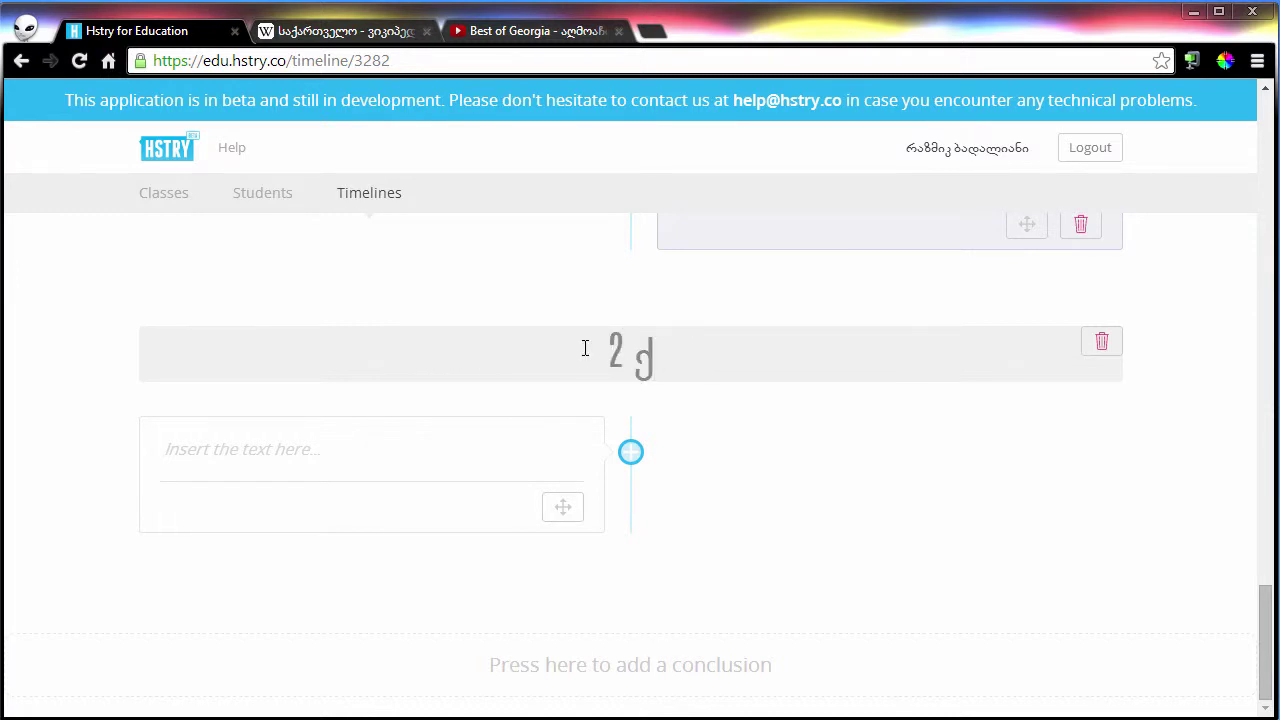
{"action": "type", "text": "ვესათაური"}
{"action": "left_click", "coordinate": [432, 447]}
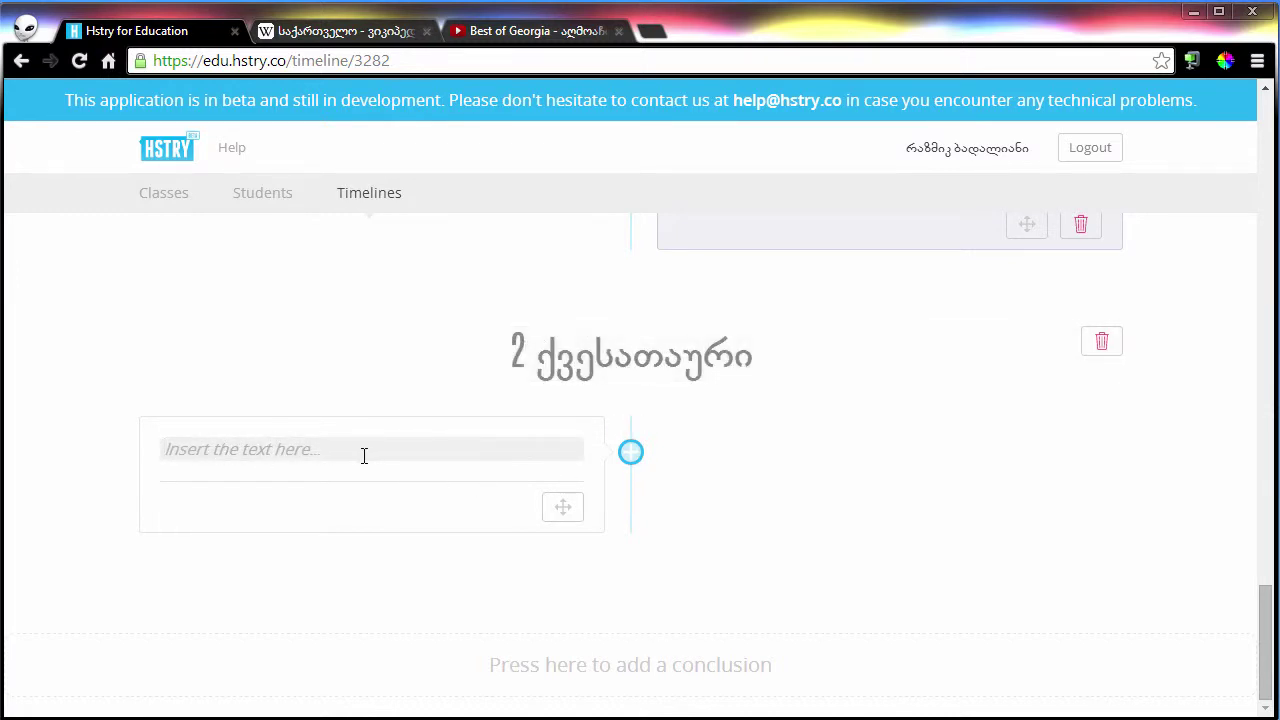
{"action": "type", "text": "ტეს"}
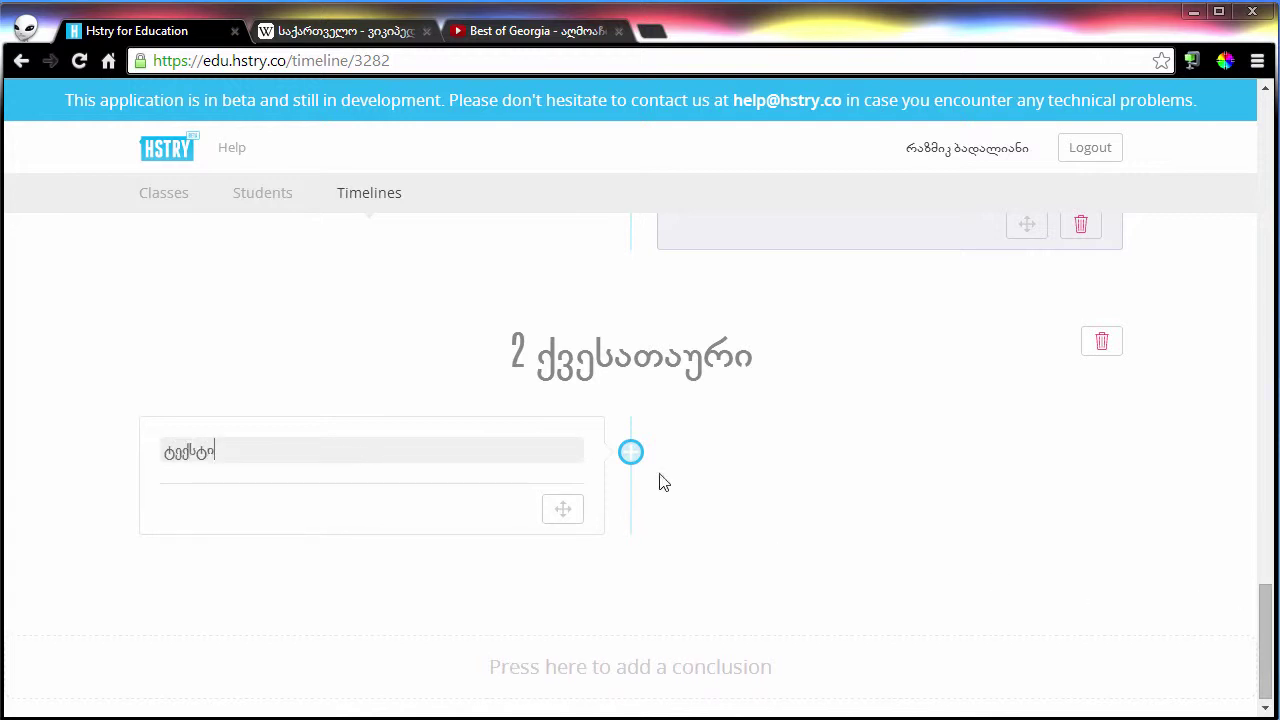
{"action": "left_click", "coordinate": [630, 458]}
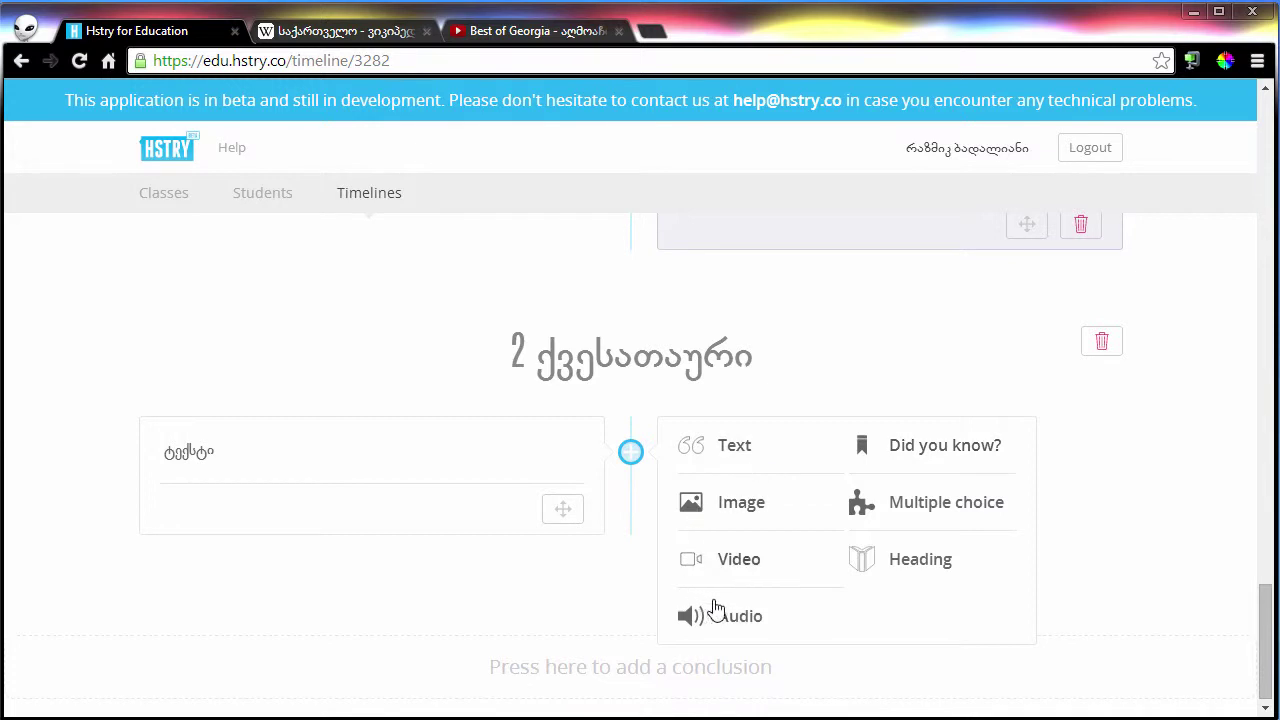
{"action": "left_click", "coordinate": [1160, 534]}
{"action": "left_click_drag", "start_coordinate": [1263, 628], "coordinate": [1234, 692]}
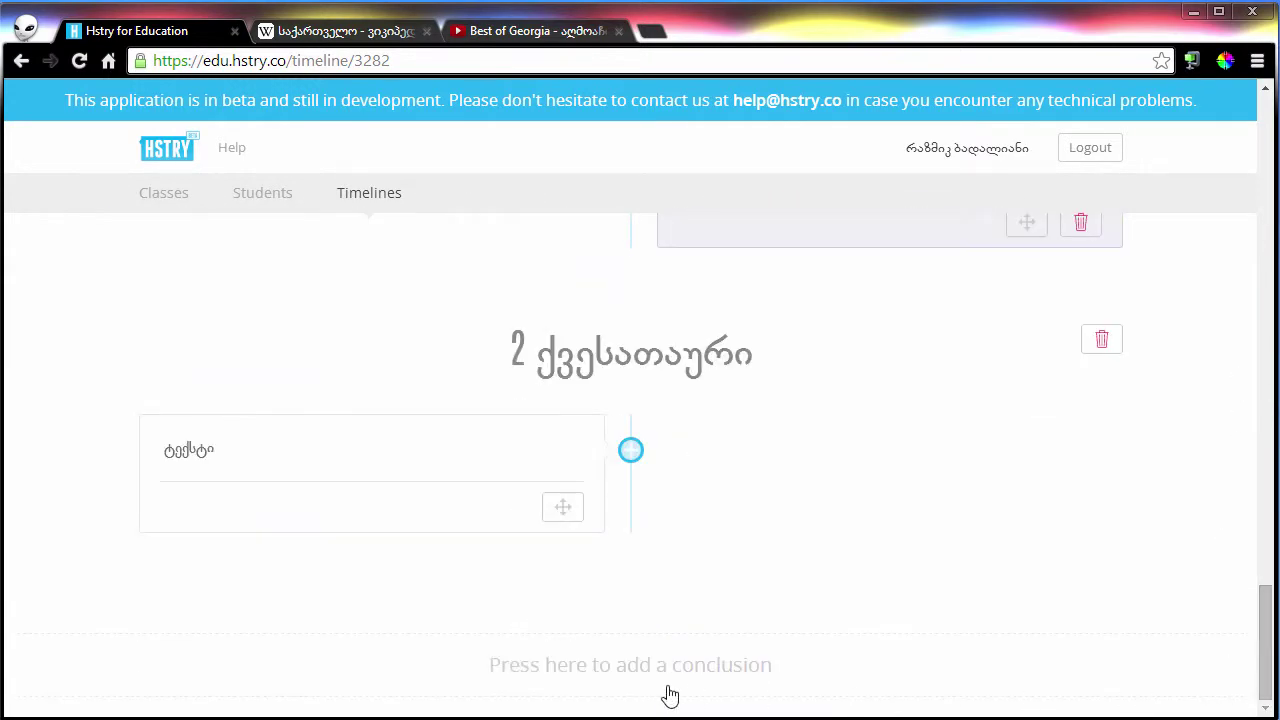
- Add a conclusion to the end of the timeline and upload oie_transparent.png as its image
{"action": "left_click", "coordinate": [626, 666]}
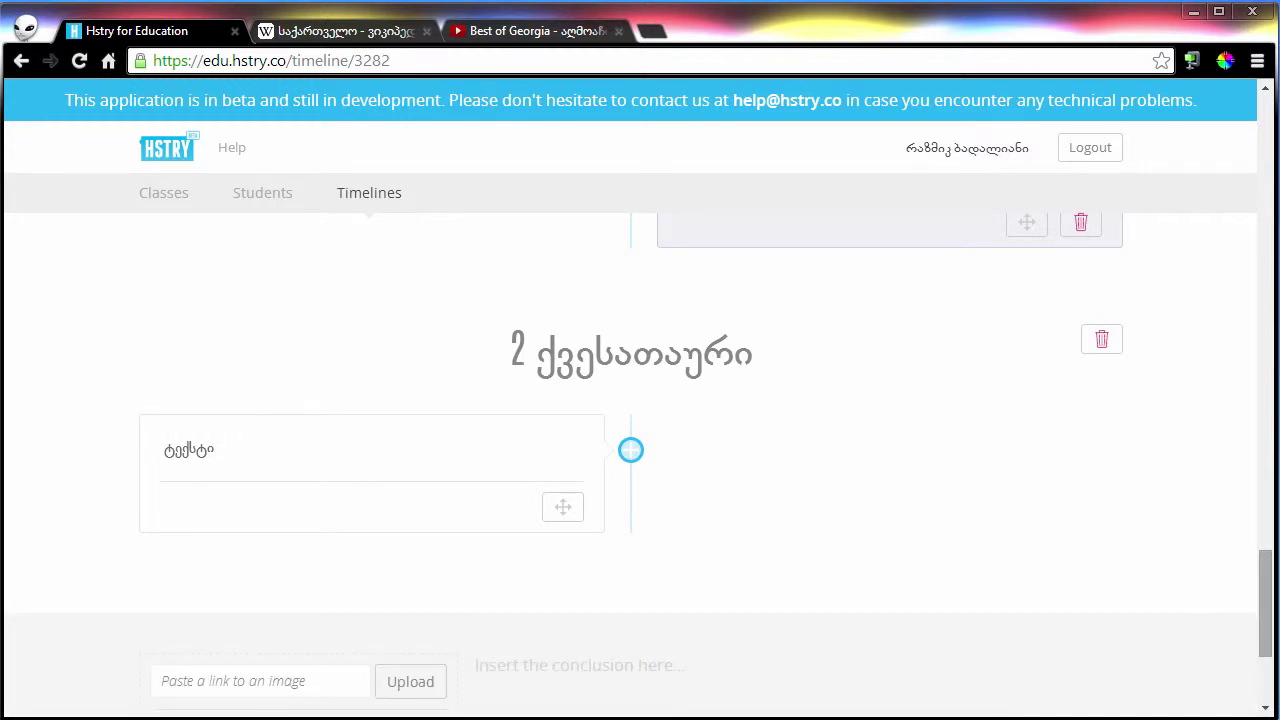
{"action": "left_click_drag", "start_coordinate": [1266, 592], "coordinate": [823, 625]}
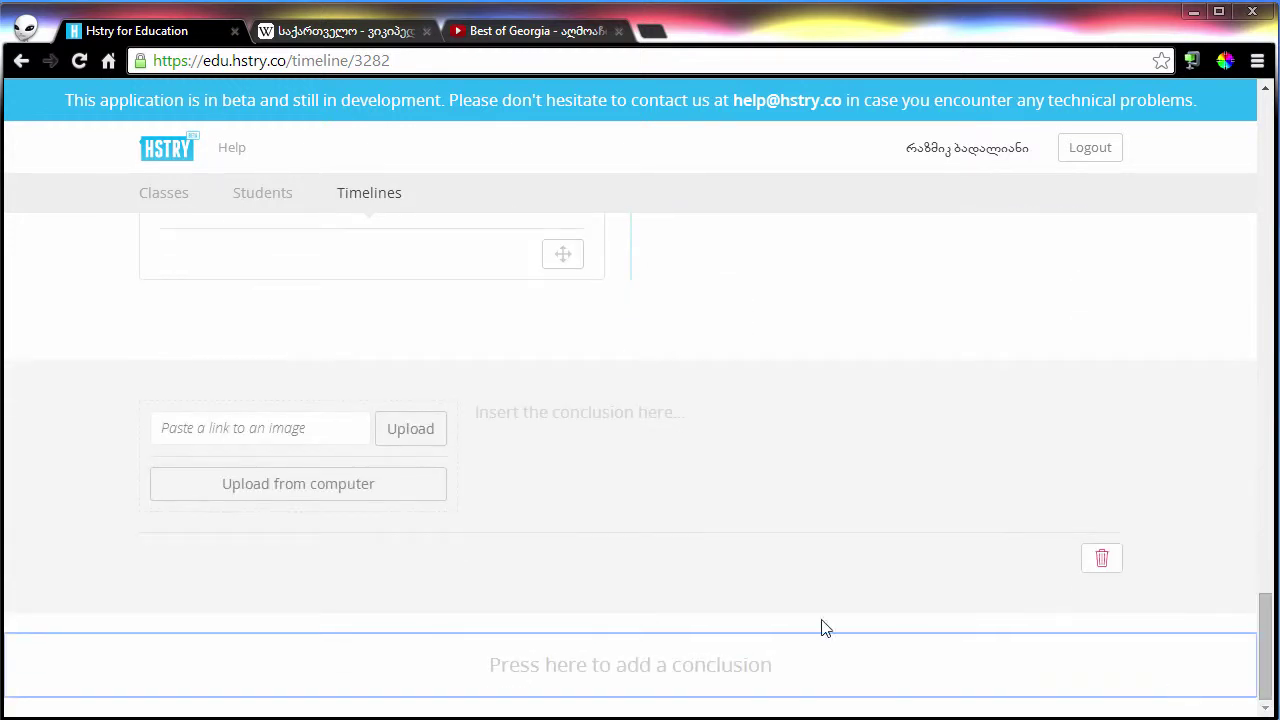
{"action": "left_click", "coordinate": [333, 485]}
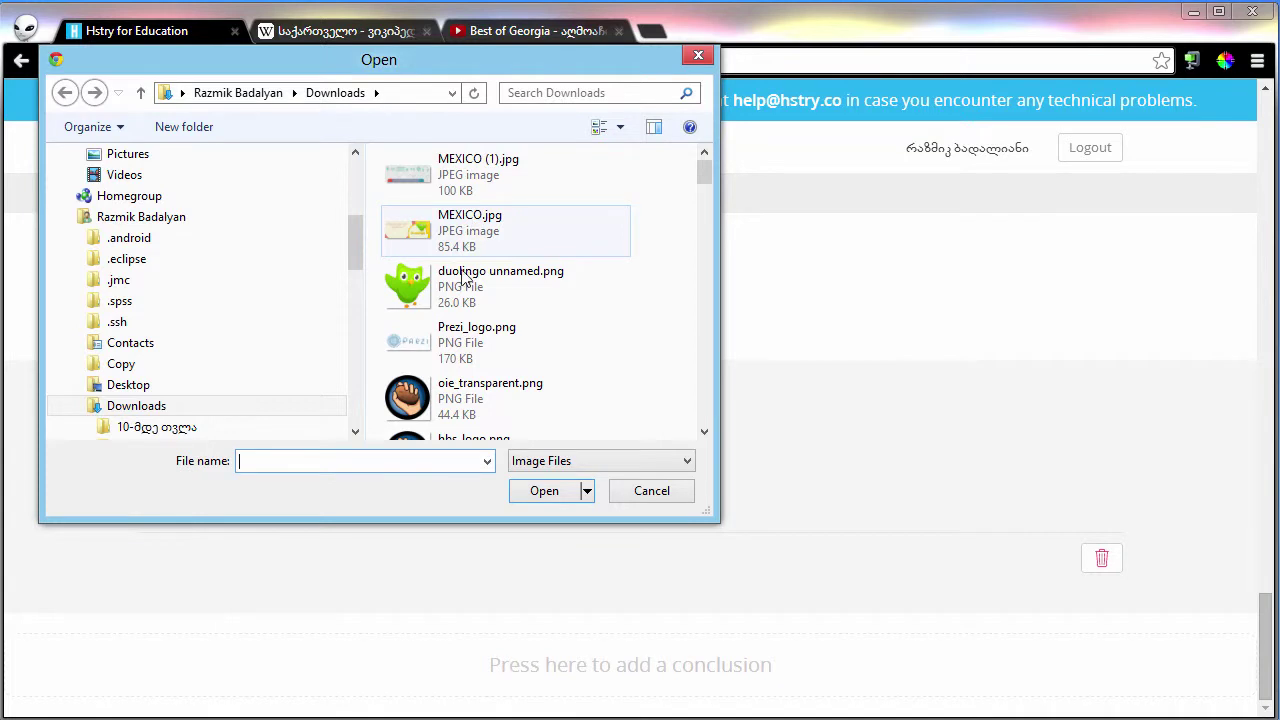
{"action": "left_click", "coordinate": [476, 340]}
{"action": "left_click", "coordinate": [544, 490]}
- Set the conclusion image's credits to "წყარო"
{"action": "left_click", "coordinate": [540, 410]}
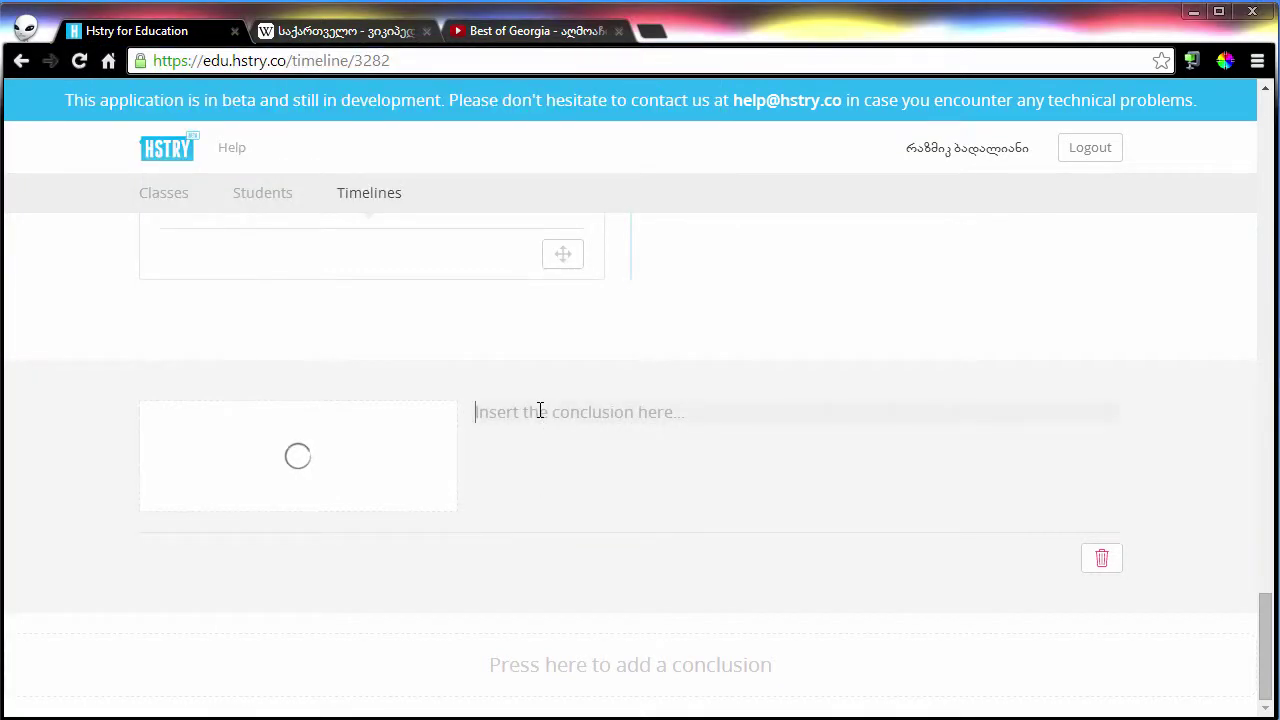
{"action": "type", "text": "წტართ"}
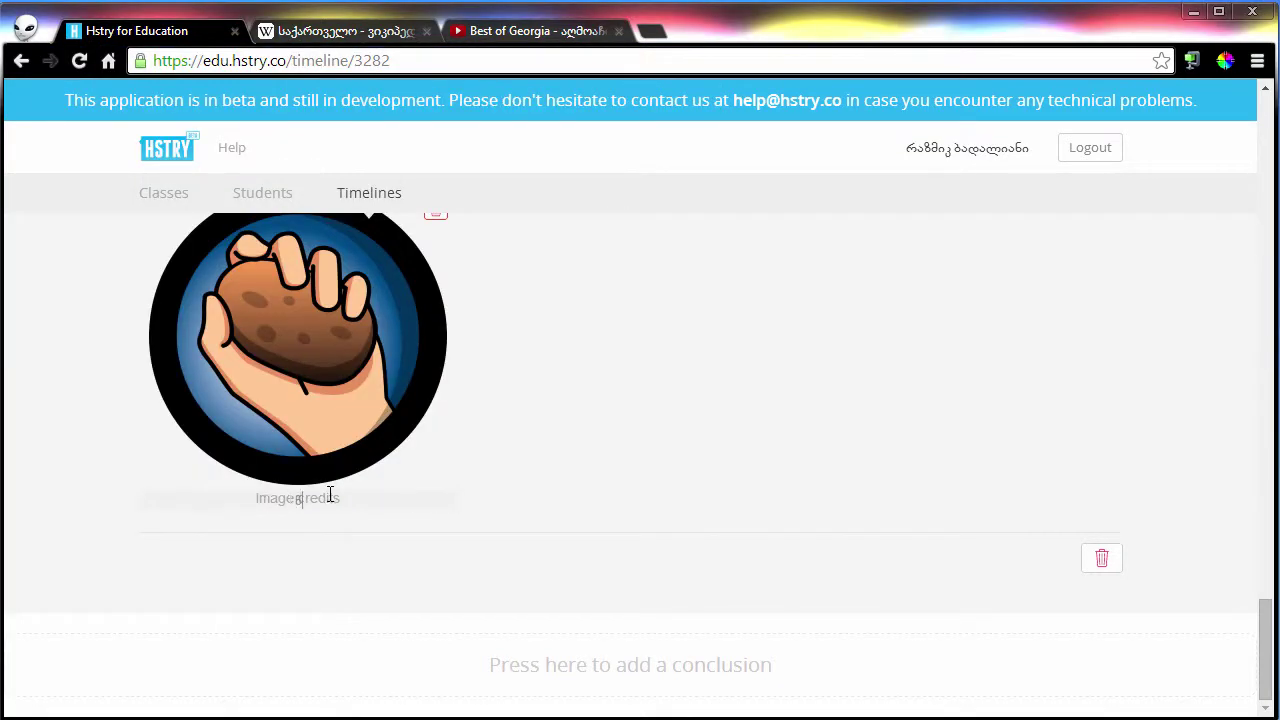
{"action": "key", "text": "BackSpace"}
{"action": "key", "text": "BackSpace"}
{"action": "key", "text": "BackSpace"}
{"action": "key", "text": "BackSpace"}
{"action": "type", "text": "ყართ"}
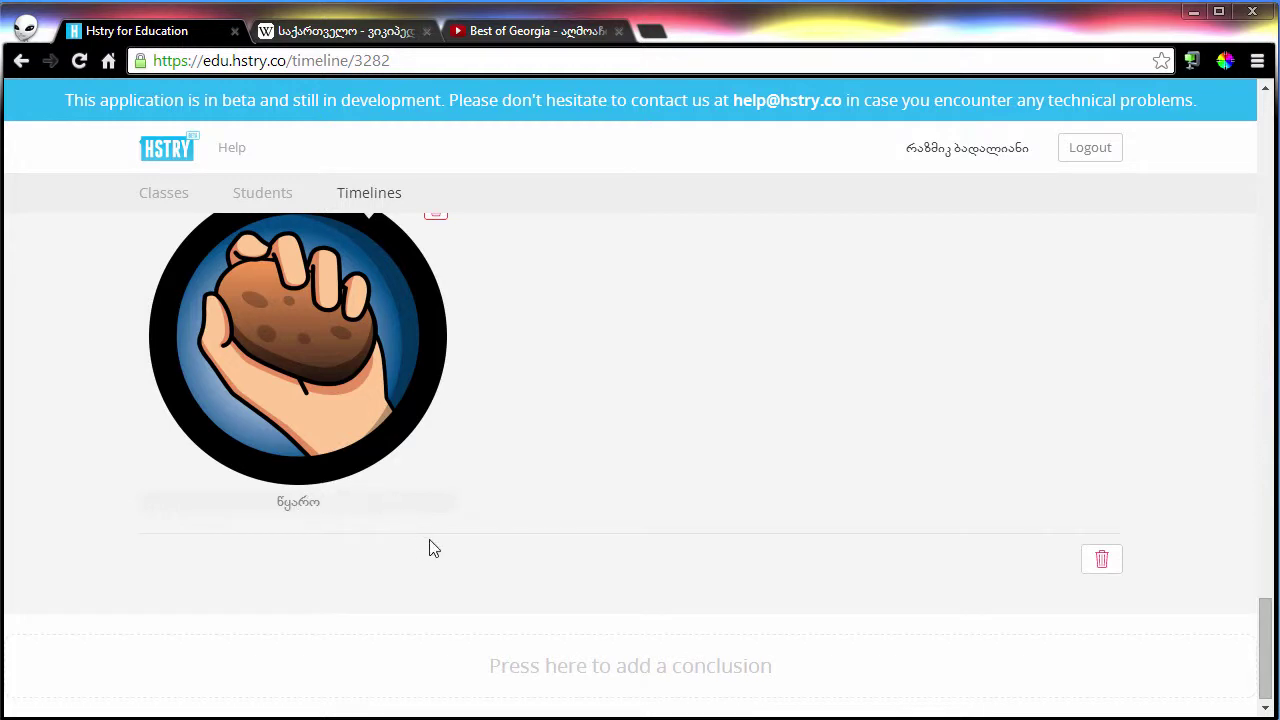
- Try to open the view of the timeline from the editor
{"action": "scroll", "coordinate": [429, 548], "scroll_direction": "up", "scroll_amount": 20}
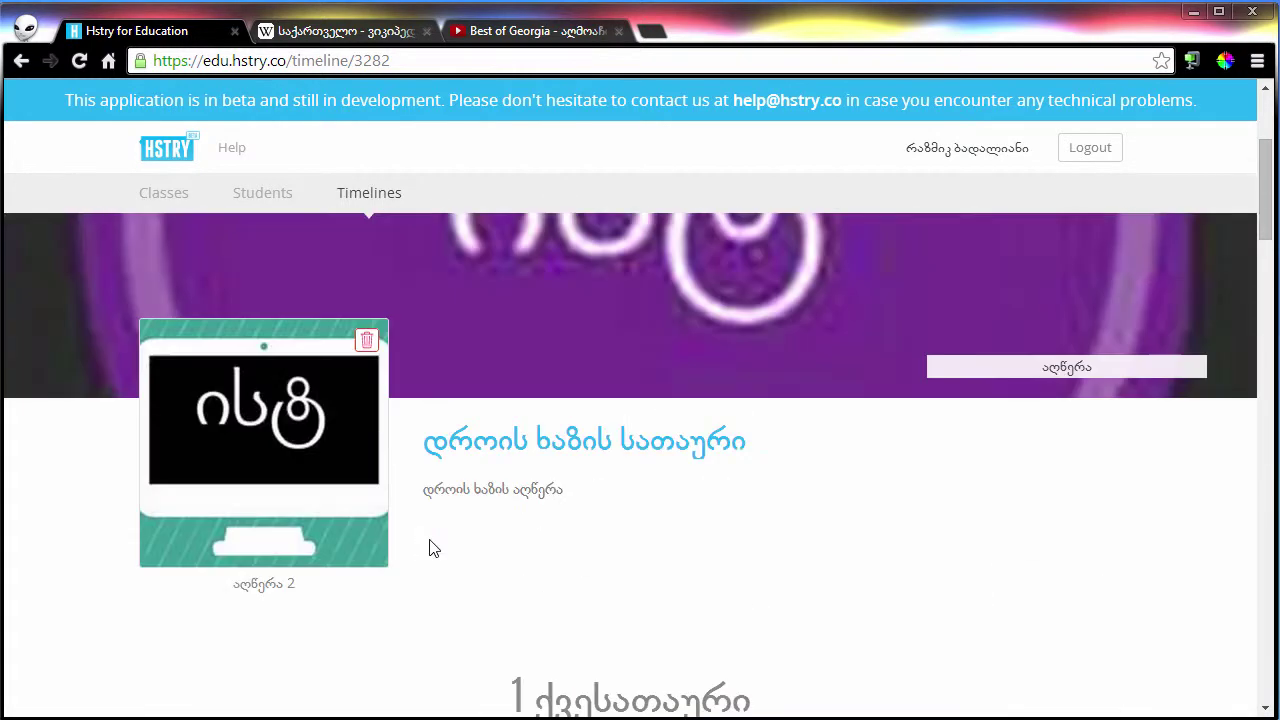
{"action": "scroll", "coordinate": [429, 548], "scroll_direction": "up", "scroll_amount": 3}
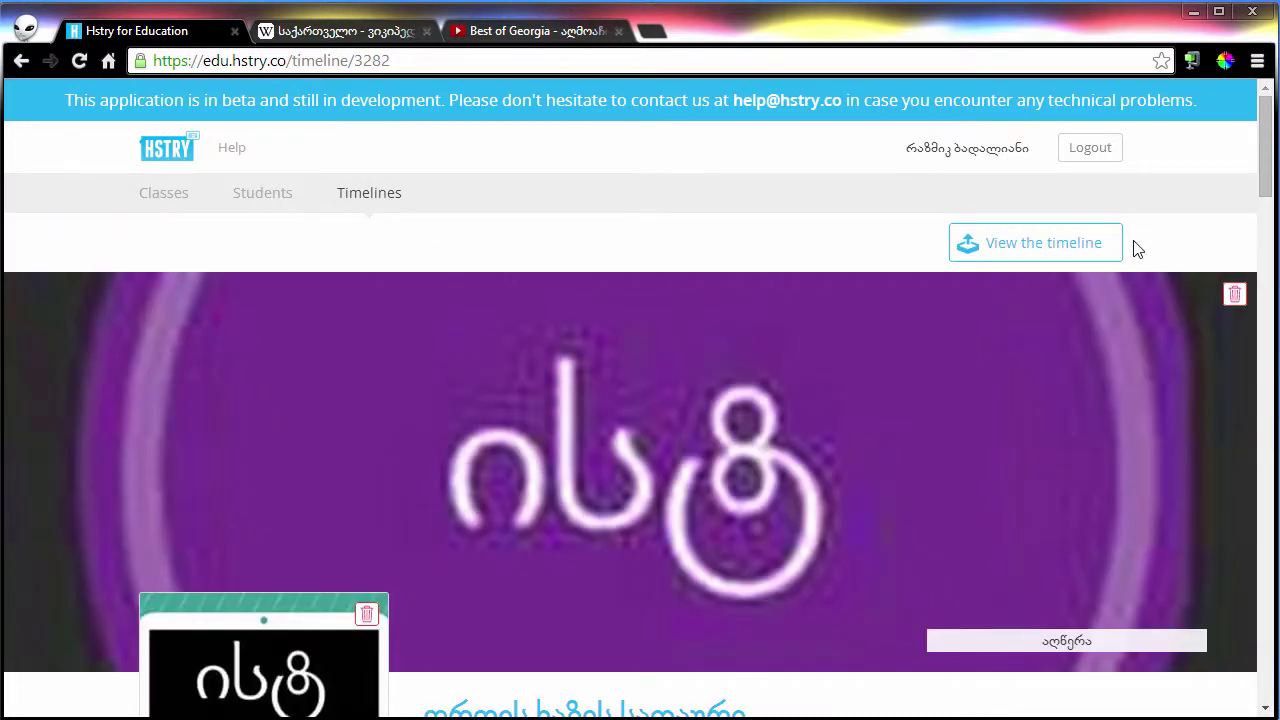
{"action": "left_click", "coordinate": [1047, 252]}
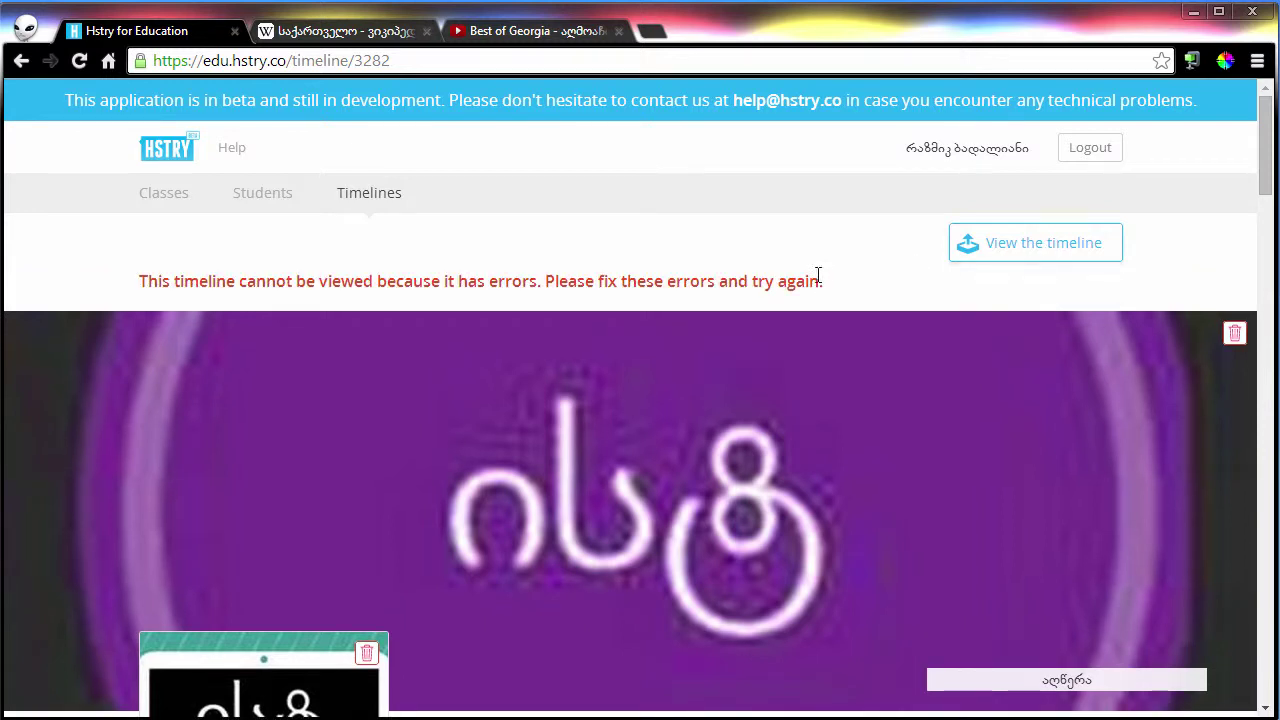
{"action": "left_click_drag", "start_coordinate": [819, 284], "coordinate": [135, 277]}
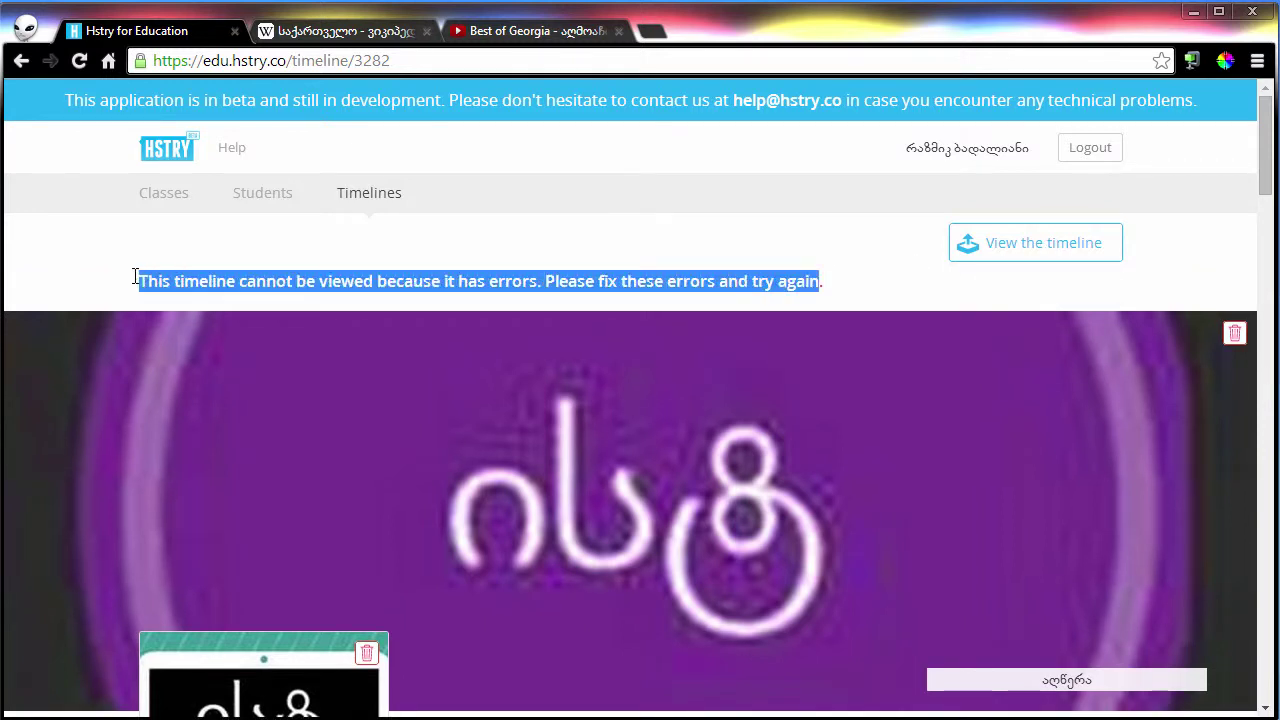
{"action": "left_click", "coordinate": [361, 279]}
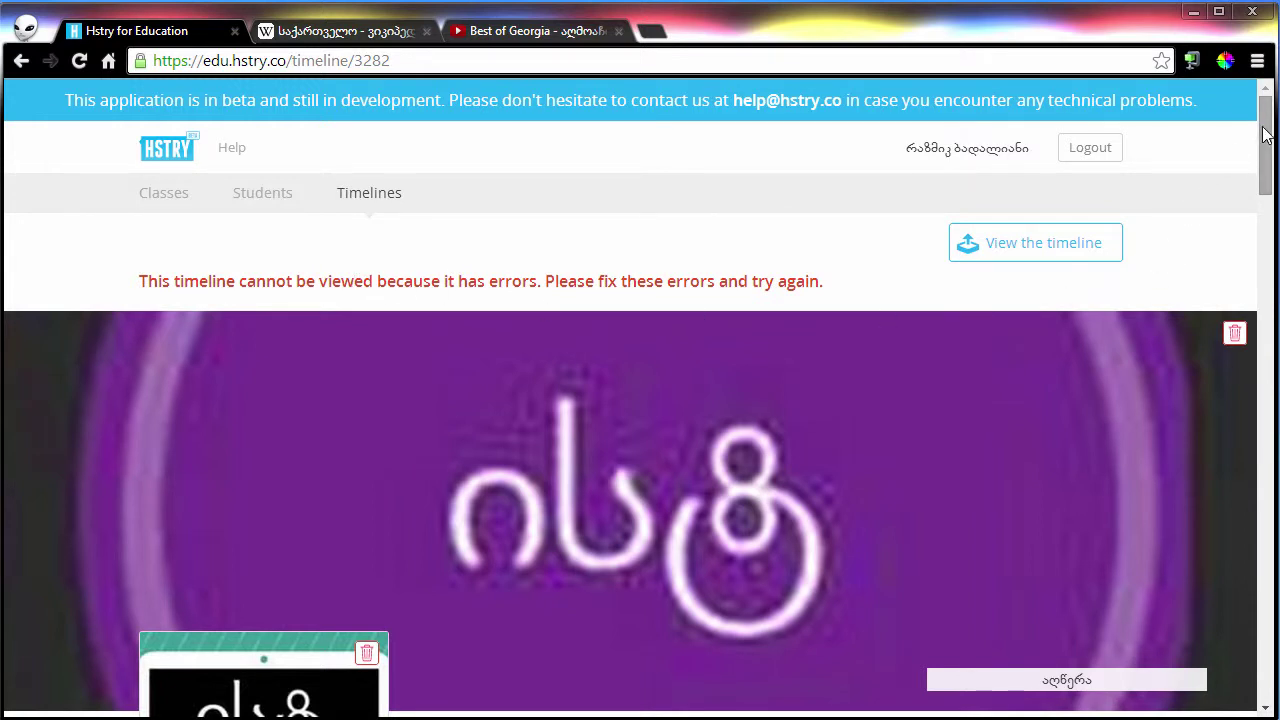
- Fill in the missing question of the quiz block with the Prezi logo as "კითხვა"
{"action": "left_click_drag", "start_coordinate": [1265, 135], "coordinate": [1273, 493]}
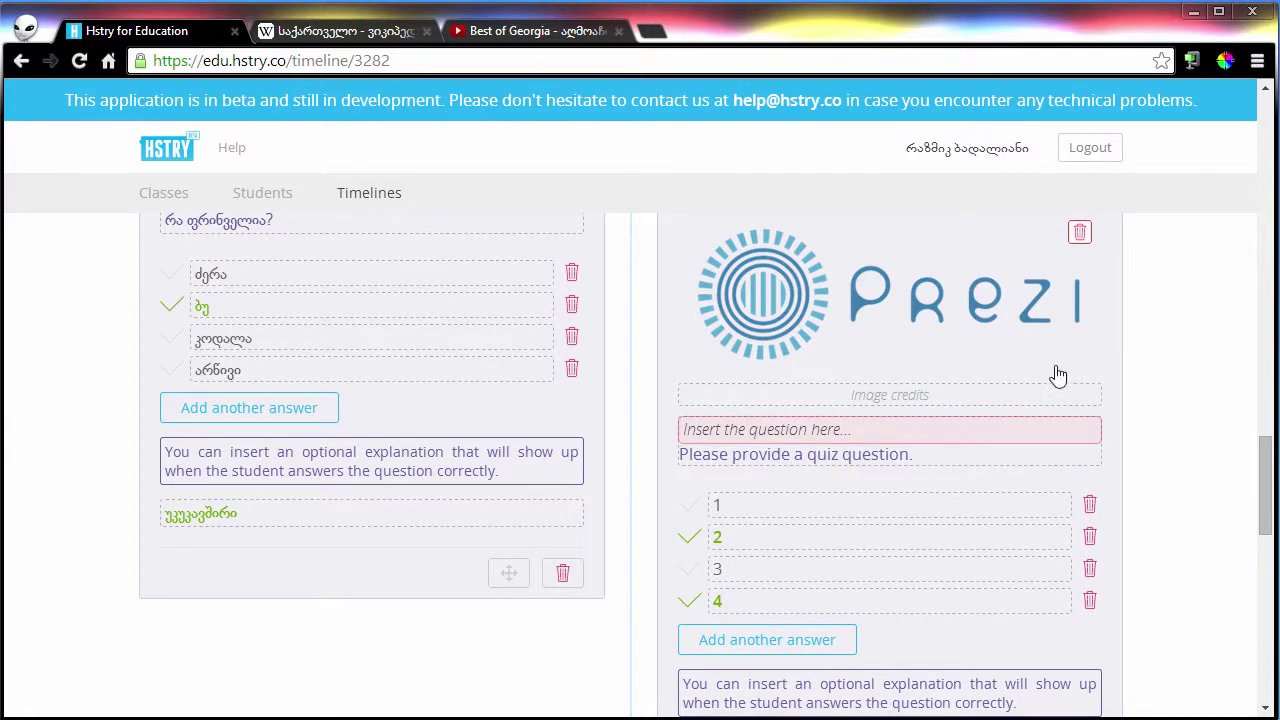
{"action": "left_click", "coordinate": [876, 432]}
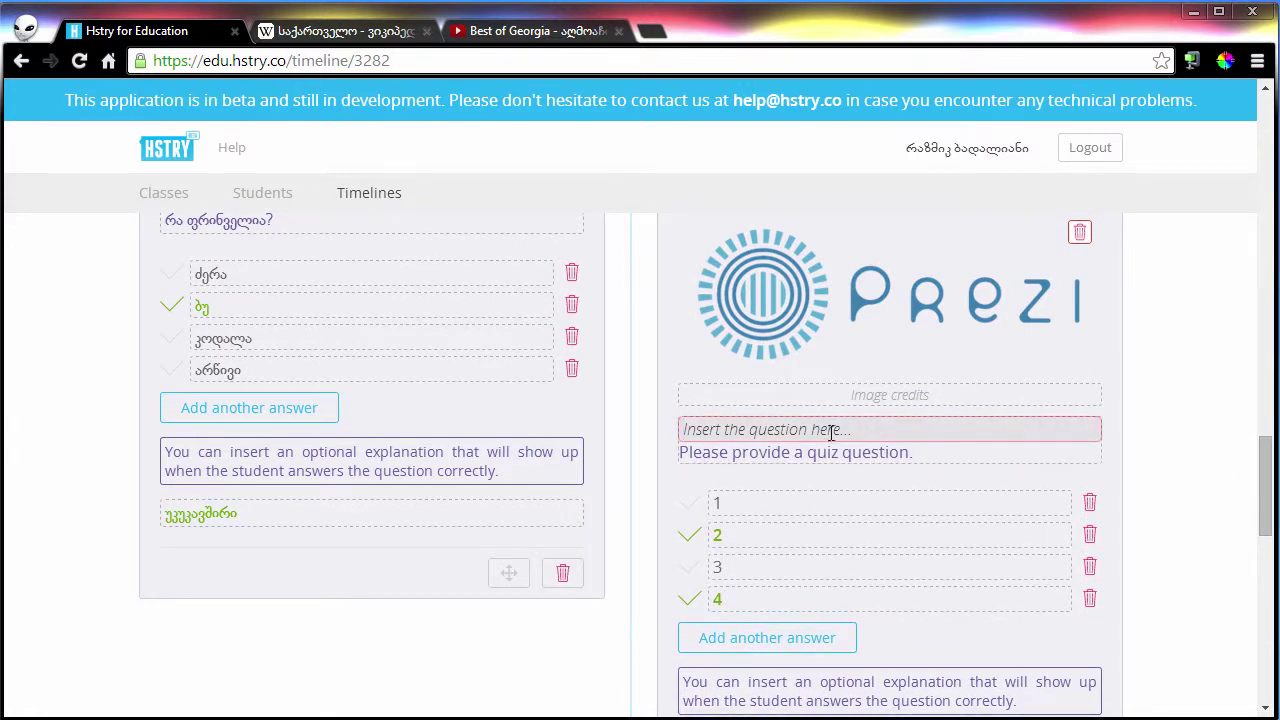
{"action": "scroll", "coordinate": [848, 454], "scroll_direction": "down", "scroll_amount": 1}
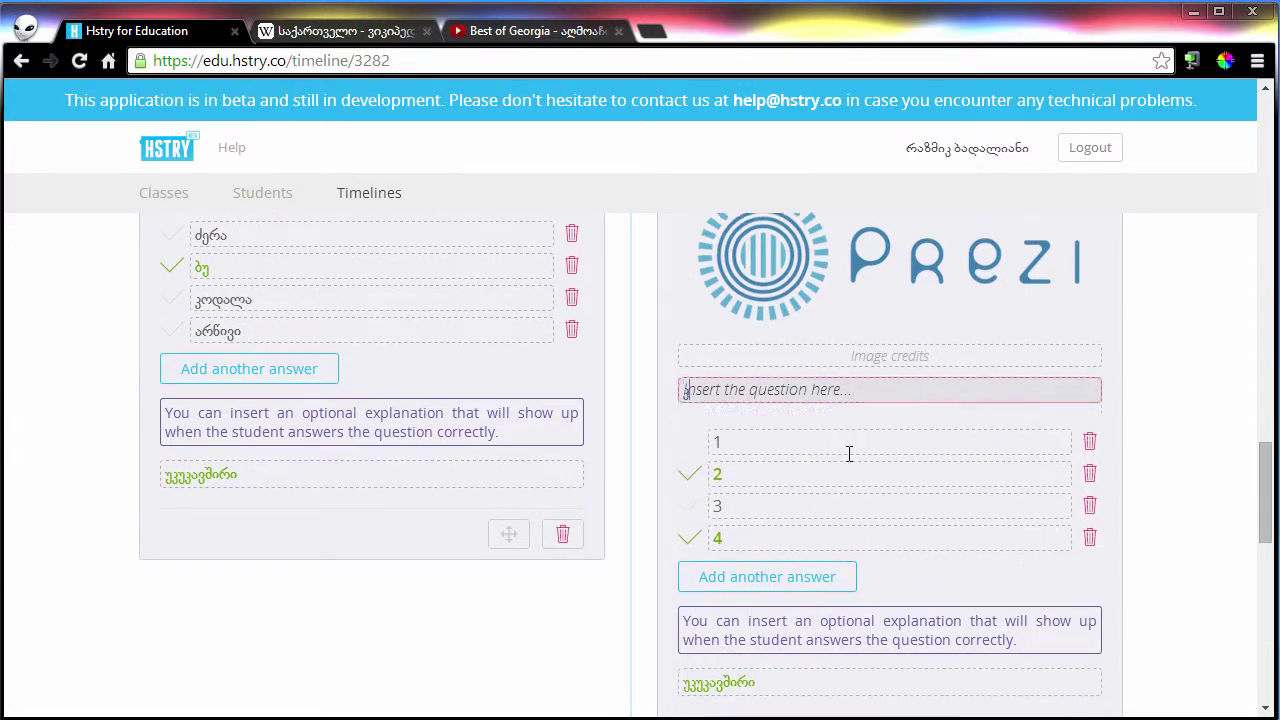
{"action": "type", "text": "კითხვა"}
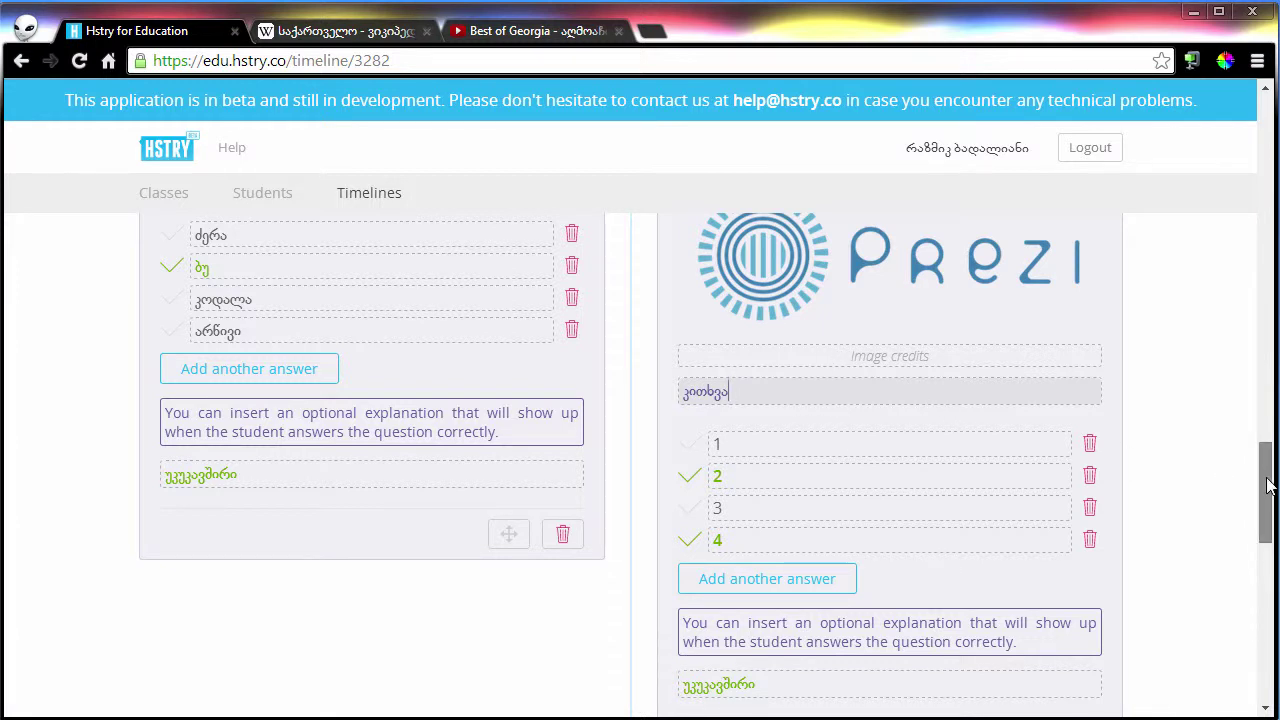
{"action": "left_click_drag", "start_coordinate": [1266, 485], "coordinate": [1253, 119]}
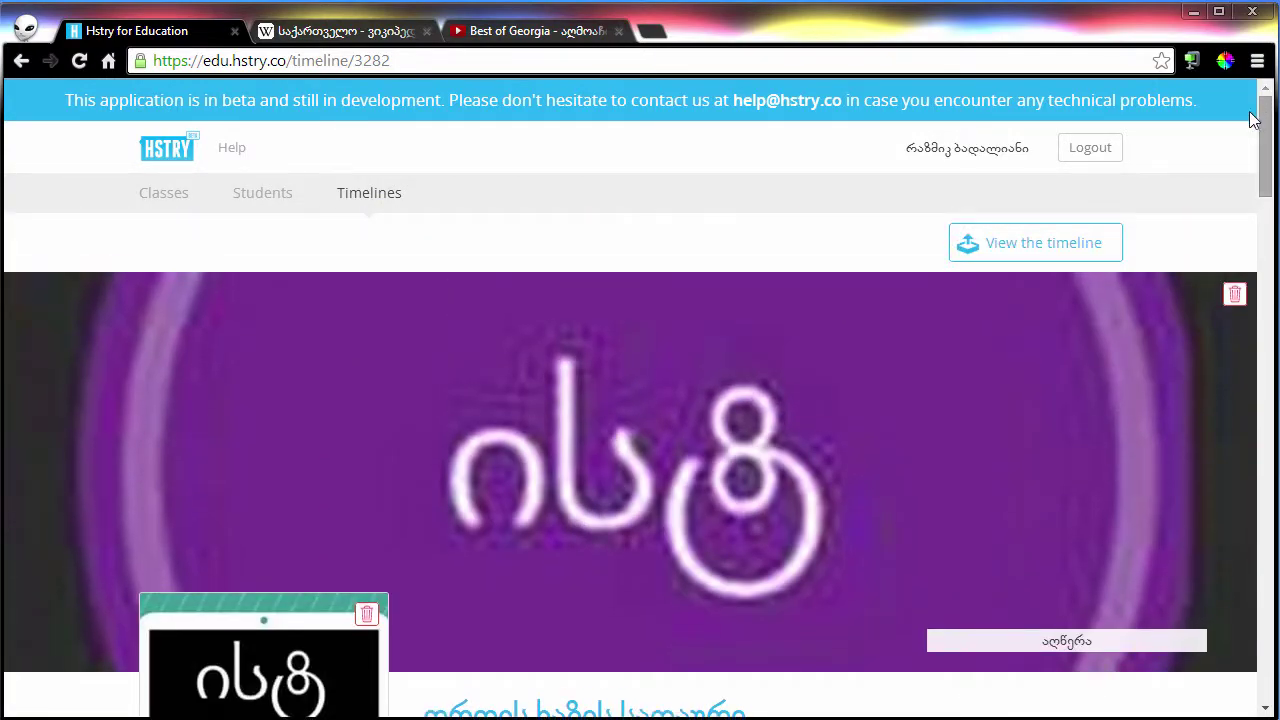
- Open the view of the timeline and share it with the students of the class "კლასი 1"
{"action": "left_click", "coordinate": [1021, 247]}
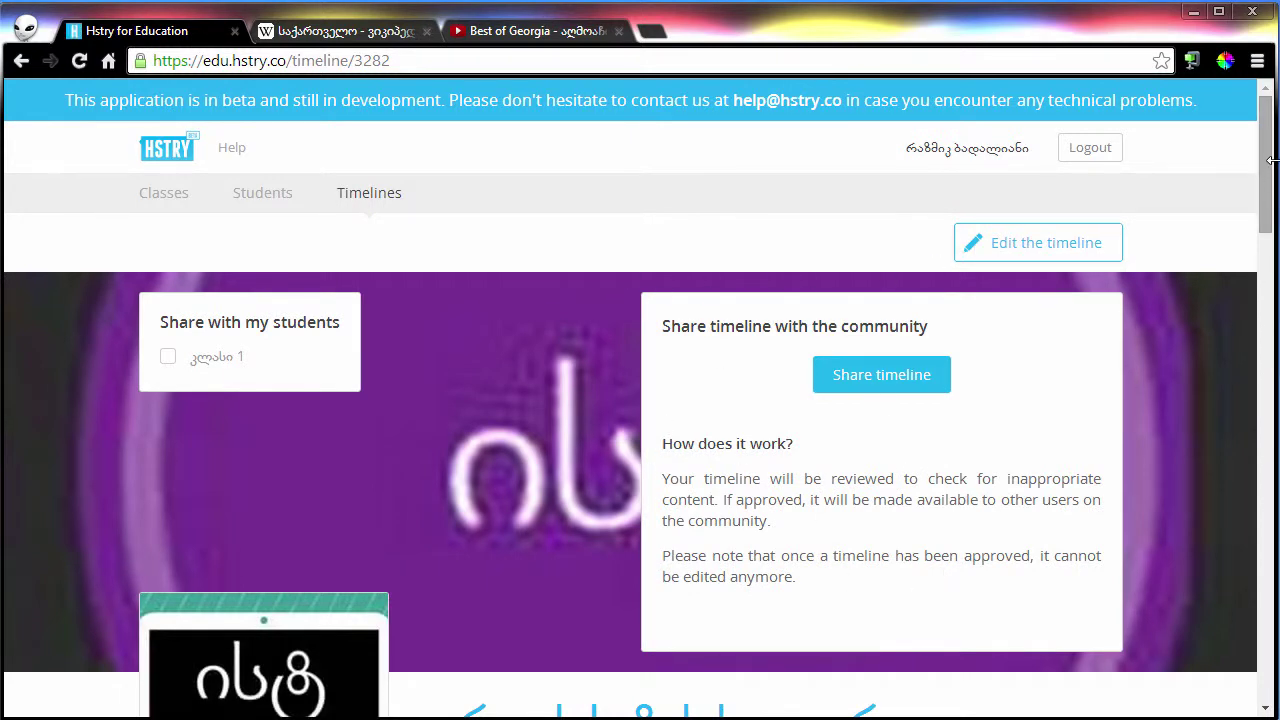
{"action": "mouse_move", "coordinate": [1267, 158]}
{"action": "left_mouse_down"}
{"action": "mouse_move", "coordinate": [1266, 323]}
{"action": "mouse_move", "coordinate": [1267, 158]}
{"action": "left_mouse_up"}
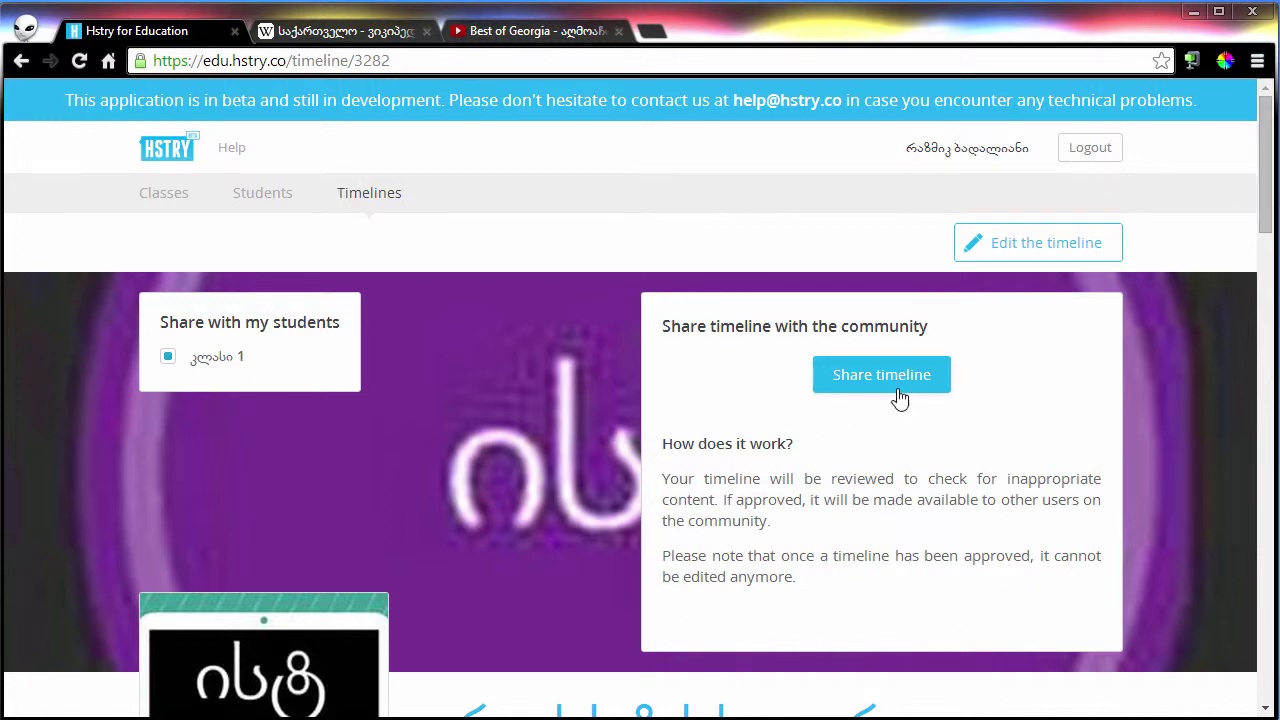
{"action": "scroll", "coordinate": [1275, 475], "scroll_direction": "down", "scroll_amount": 15}
{"action": "scroll", "coordinate": [1275, 475], "scroll_direction": "up", "scroll_amount": 15}
- Switch to the student's browser window and open the class timeline "დროის ხაზის სათაური"
{"action": "key", "text": "alt+Tab"}
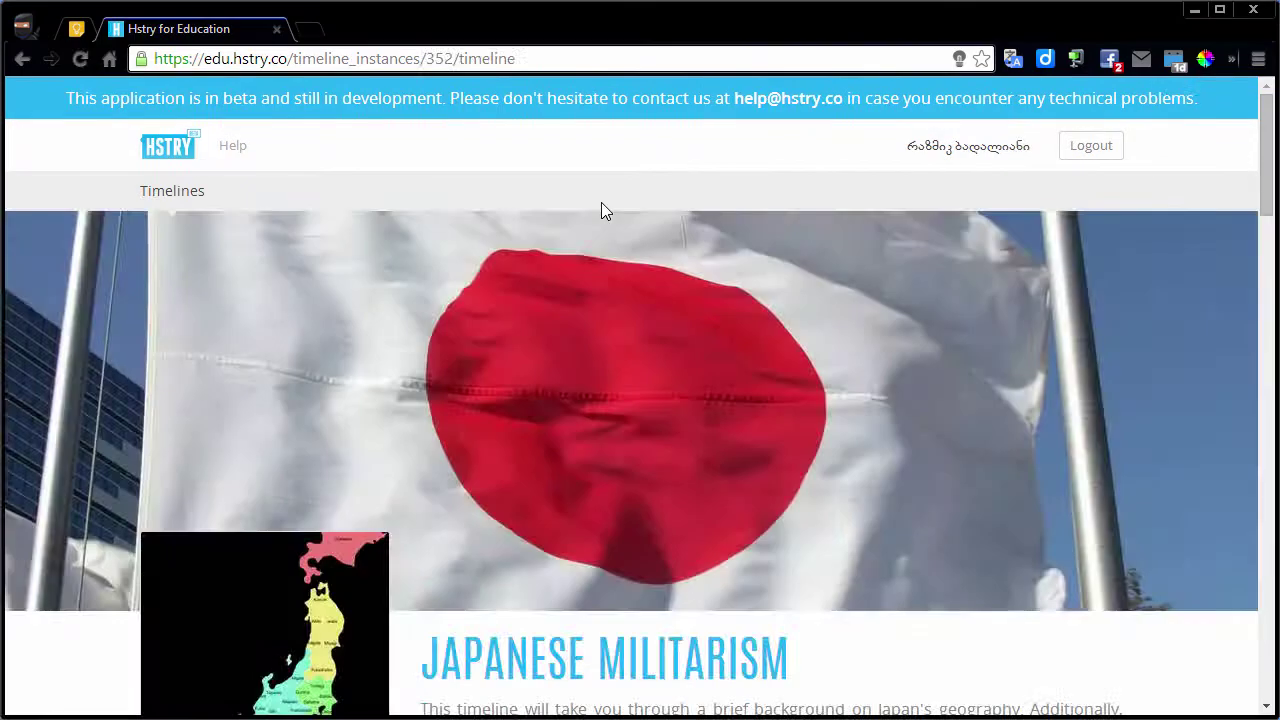
{"action": "left_click", "coordinate": [172, 191]}
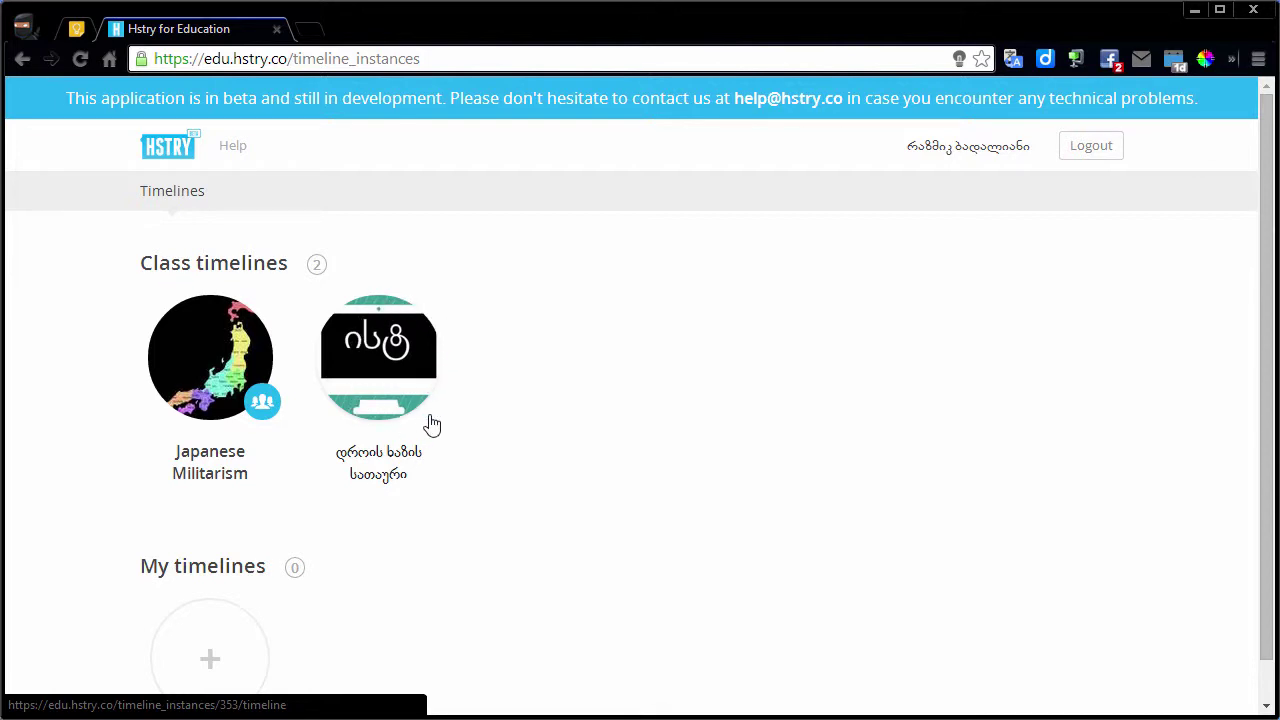
{"action": "left_click", "coordinate": [389, 375]}
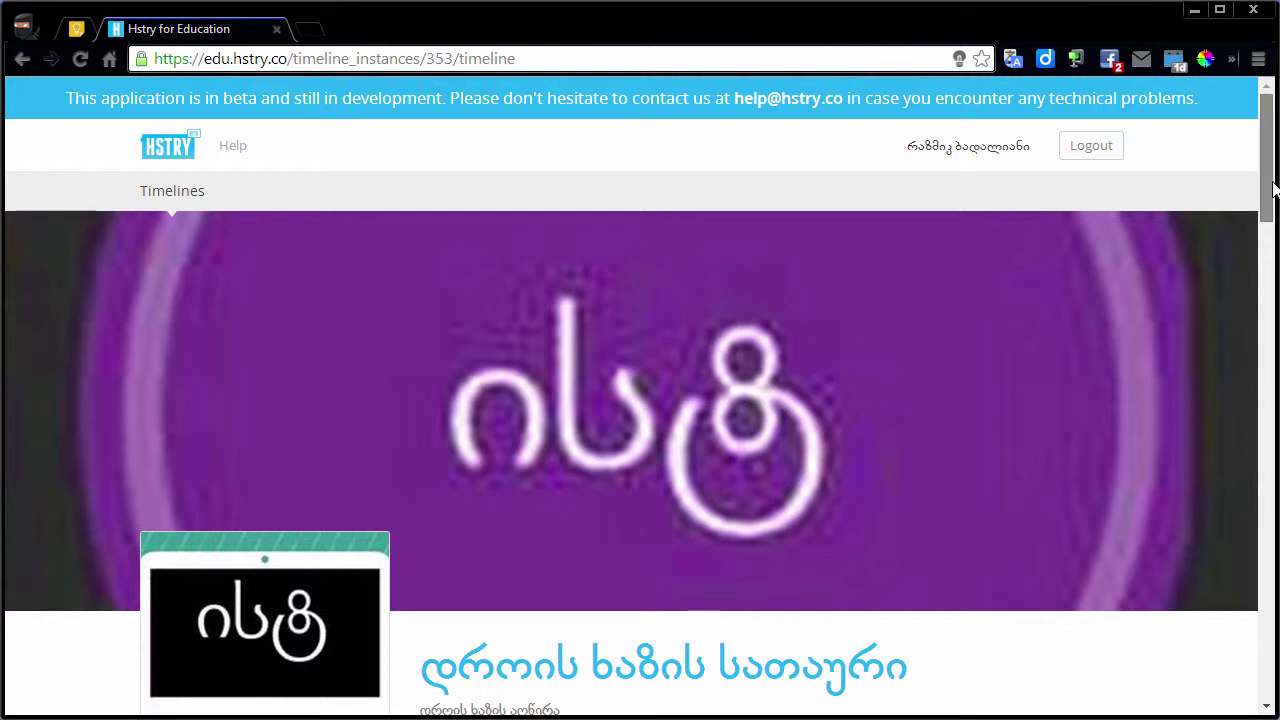
- Open the comment field of the map image block under the "1 ქვესათაური" heading
{"action": "scroll", "coordinate": [1273, 190], "scroll_direction": "down", "scroll_amount": 4}
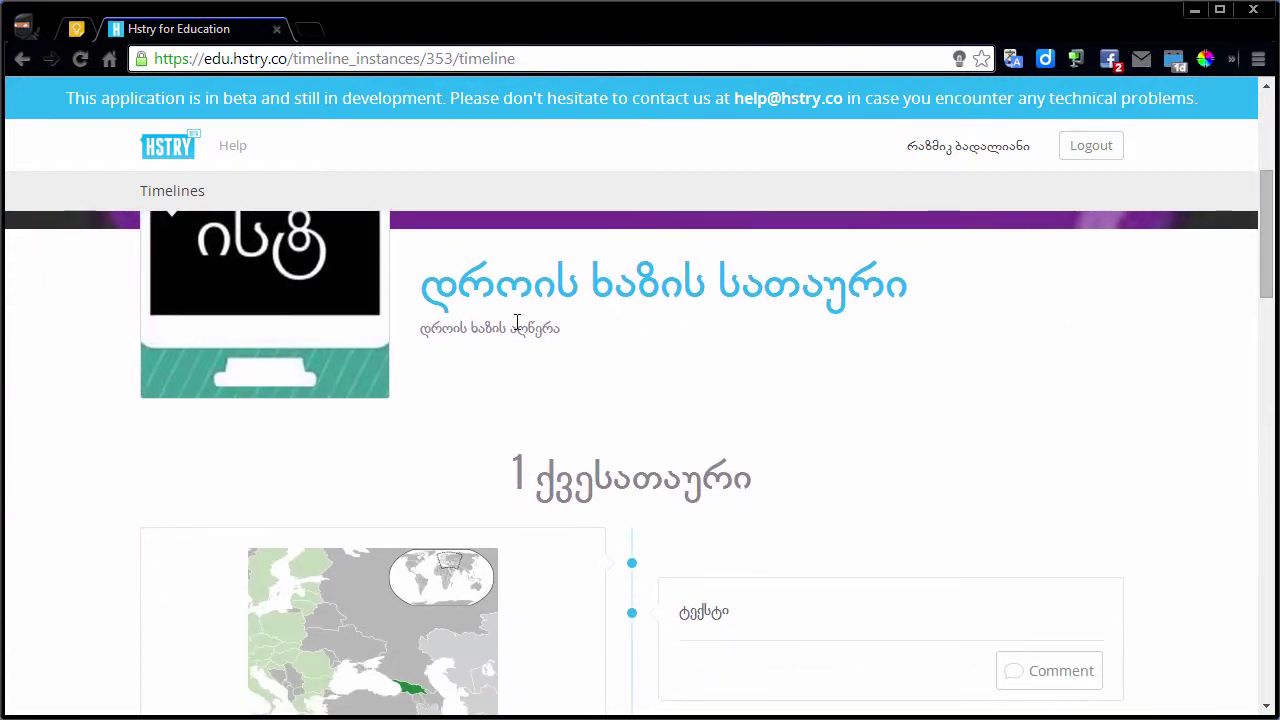
{"action": "scroll", "coordinate": [608, 494], "scroll_direction": "down", "scroll_amount": 3}
{"action": "left_click", "coordinate": [548, 587]}
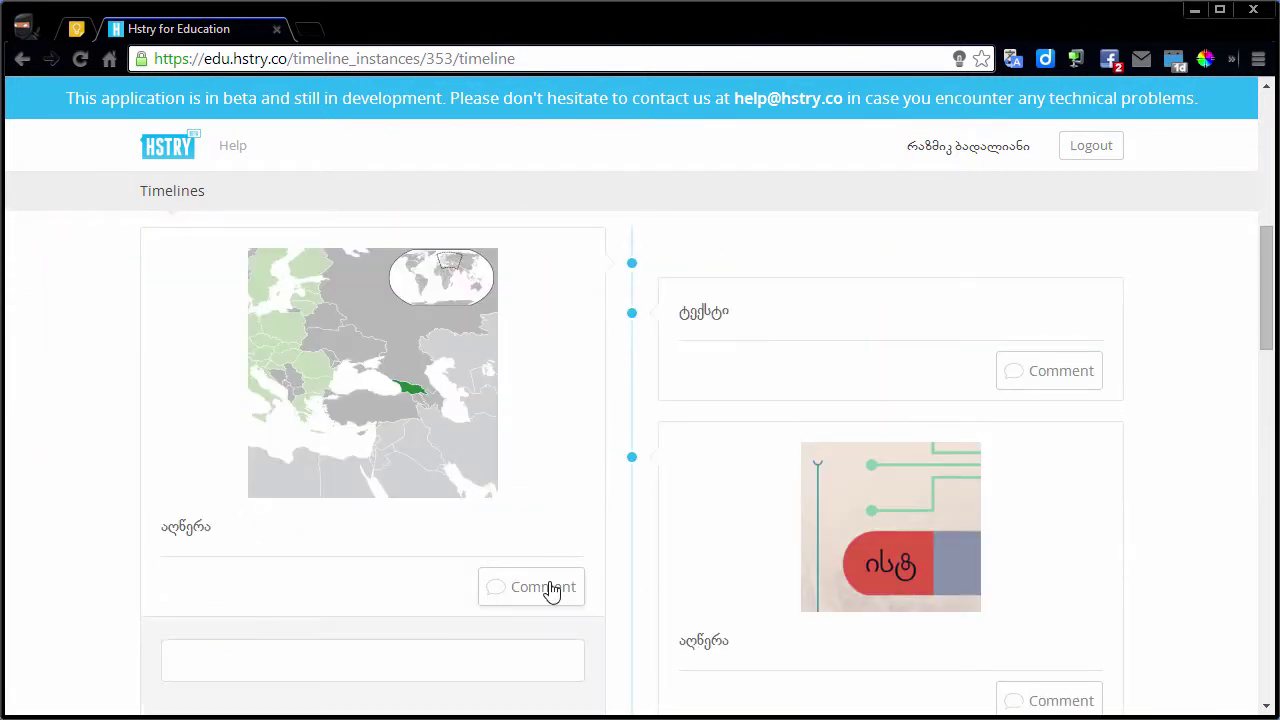
- Try different answers to the owl quiz question "რა ფრინველია?" and choose "ბუ"
{"action": "left_click_drag", "start_coordinate": [1268, 280], "coordinate": [1273, 487]}
{"action": "scroll", "coordinate": [1275, 500], "scroll_direction": "up", "scroll_amount": 1}
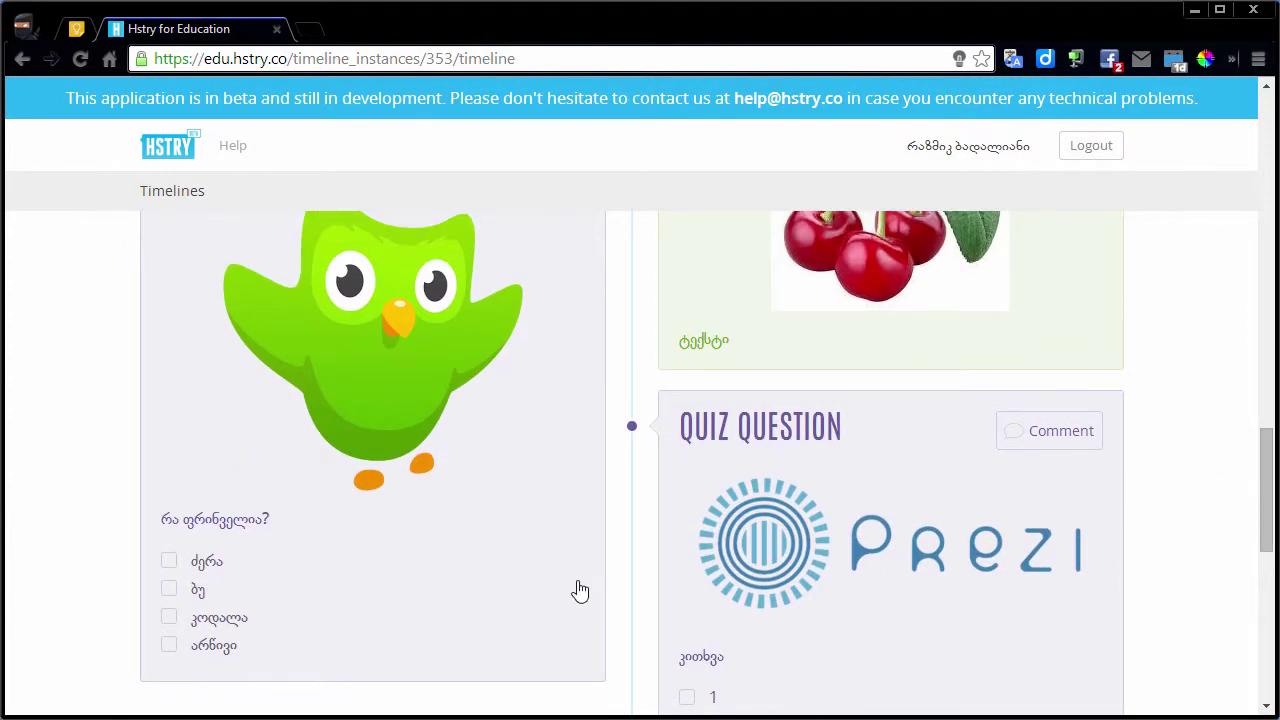
{"action": "left_click", "coordinate": [169, 563]}
{"action": "scroll", "coordinate": [1265, 480], "scroll_direction": "down", "scroll_amount": 1}
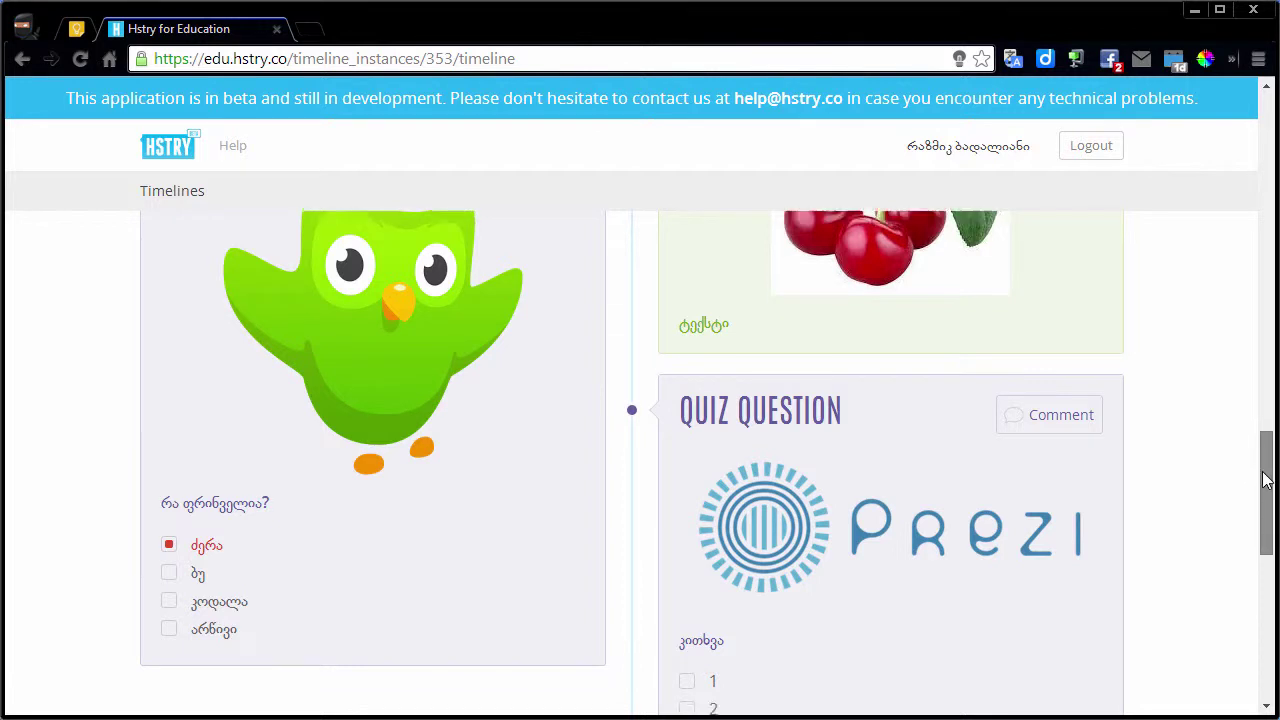
{"action": "scroll", "coordinate": [1265, 480], "scroll_direction": "down", "scroll_amount": 2}
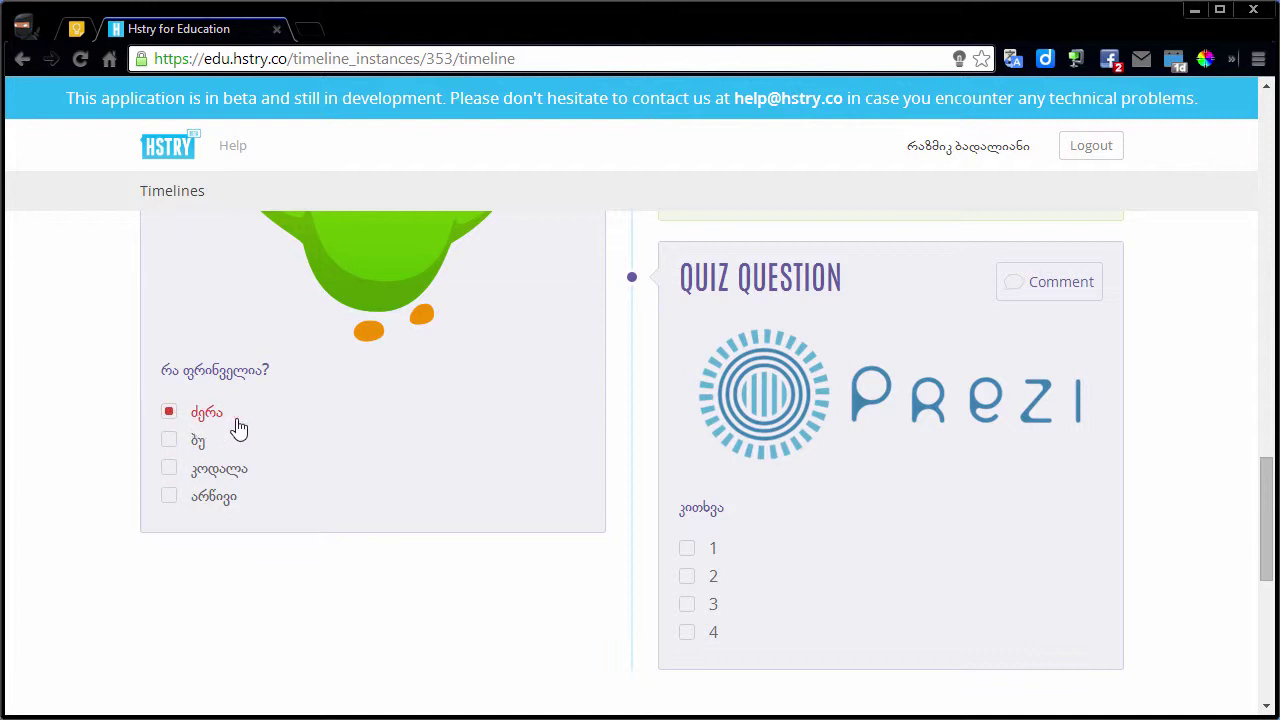
{"action": "left_click", "coordinate": [170, 469]}
{"action": "left_click", "coordinate": [178, 440]}
{"action": "left_click", "coordinate": [170, 468]}
{"action": "left_click", "coordinate": [170, 497]}
{"action": "left_click", "coordinate": [168, 413]}
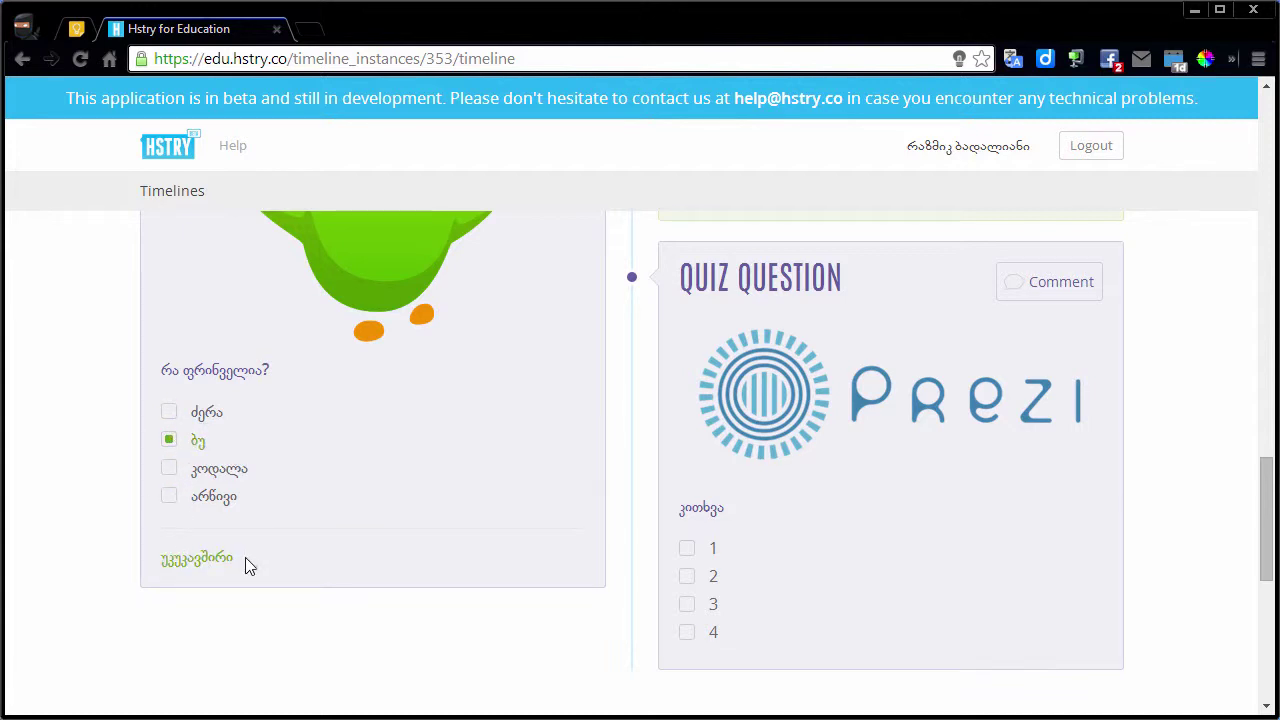
{"action": "left_click_drag", "start_coordinate": [197, 553], "coordinate": [157, 549]}
{"action": "left_click", "coordinate": [447, 606]}
- Try the answers of the Prezi logo quiz question "კითხვა" and choose 2 and 4
{"action": "left_click_drag", "start_coordinate": [1262, 503], "coordinate": [1263, 538]}
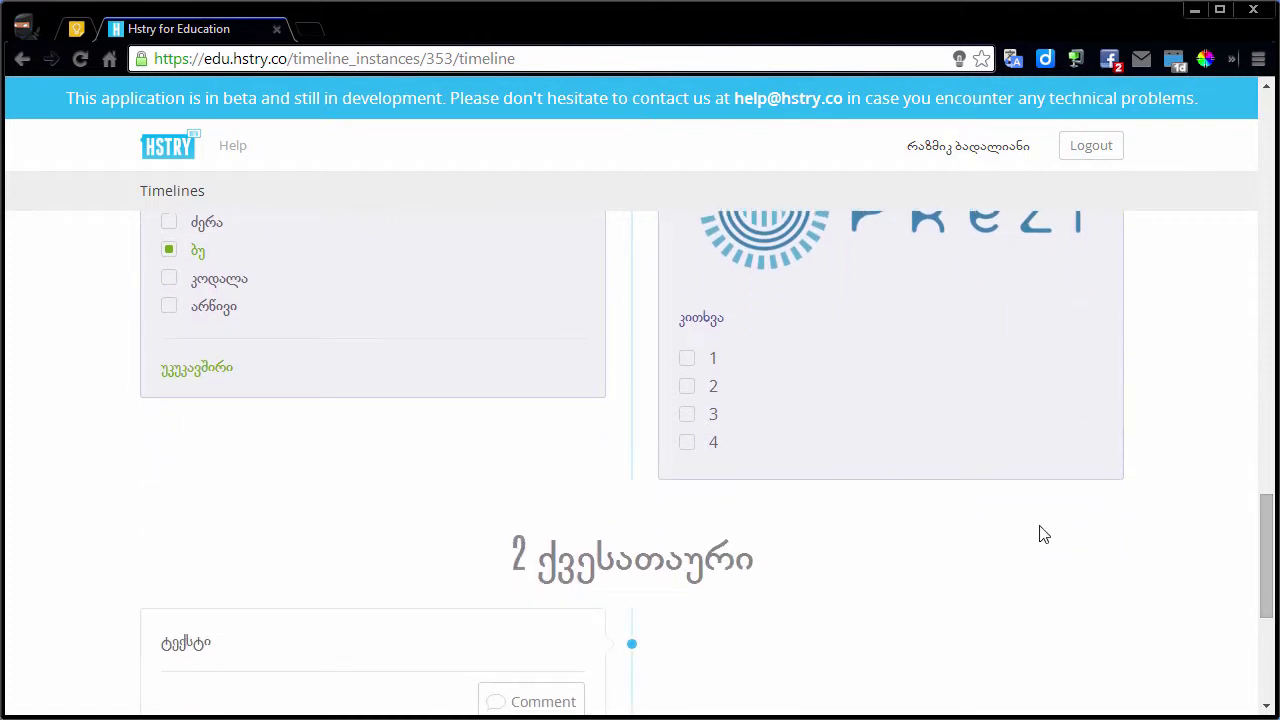
{"action": "left_click", "coordinate": [688, 361]}
{"action": "left_click", "coordinate": [686, 387]}
{"action": "left_click", "coordinate": [687, 358]}
{"action": "left_click", "coordinate": [692, 416]}
{"action": "left_click", "coordinate": [688, 415]}
{"action": "left_click", "coordinate": [687, 443]}
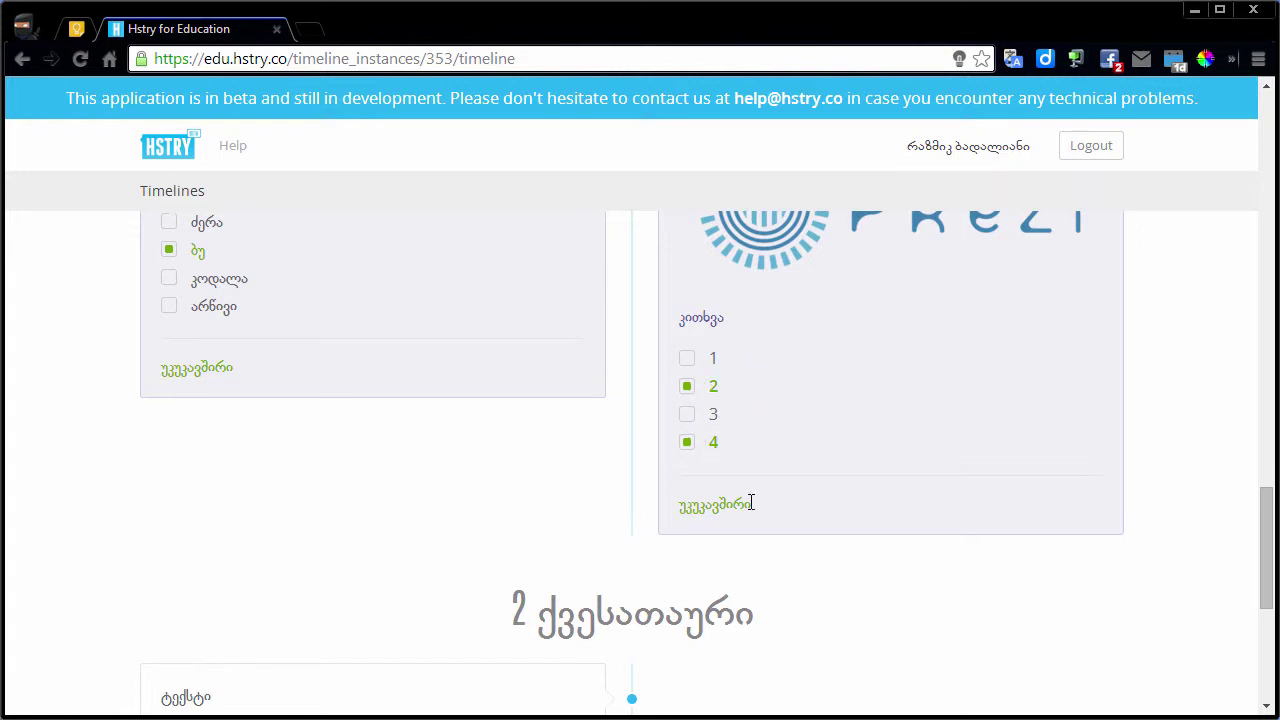
{"action": "left_click", "coordinate": [1249, 580]}
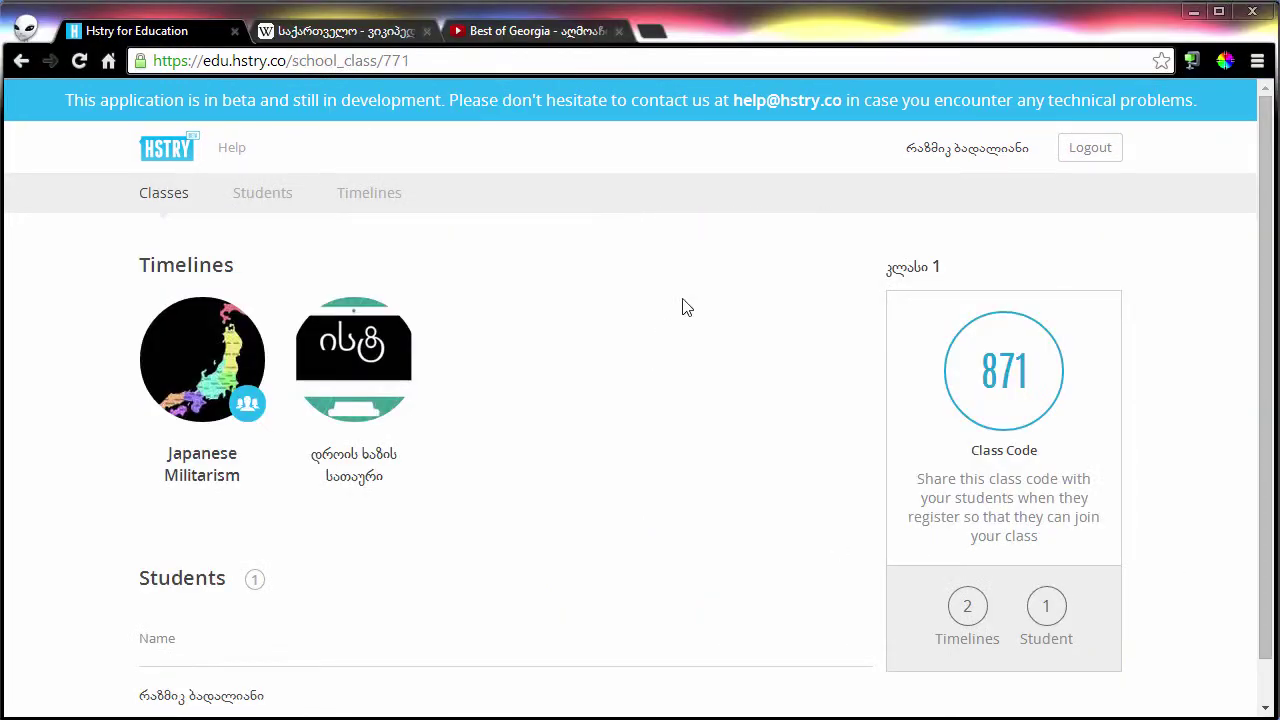